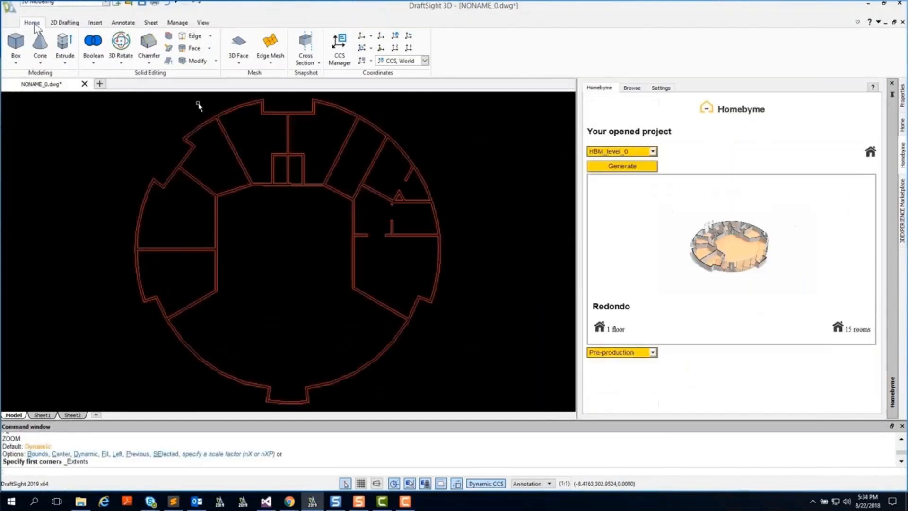
# Open the Redondo floor plan and extrude all its walls 100 high.
pyautogui.click(64, 47)
pyautogui.moveTo(455, 94); pyautogui.dragTo(121, 408)
pyautogui.press('Return')
pyautogui.write('100')
# Boolean-subtract the inner solids from the outer wall solid.
pyautogui.press('Return')
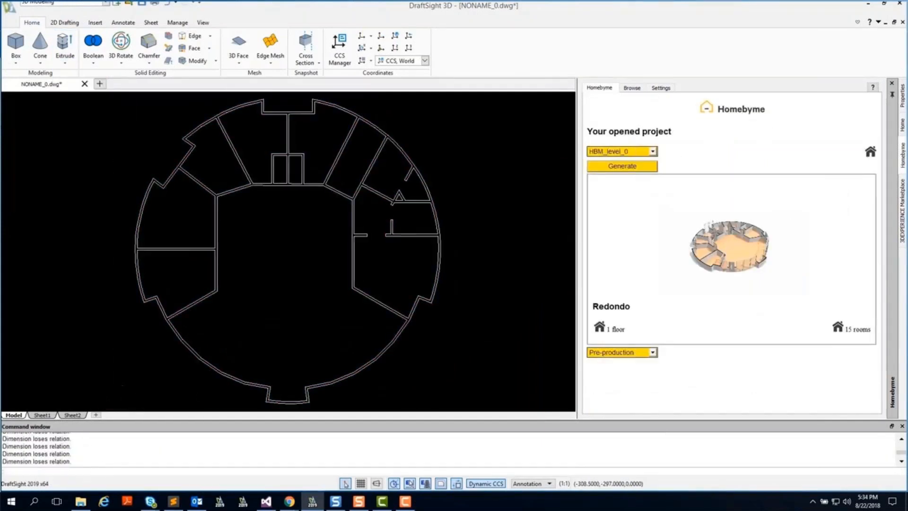
# View the walls from the southwest isometric, shaded flat with edges.
pyautogui.click(203, 23)
pyautogui.click(93, 56)
pyautogui.click(111, 140)
pyautogui.click(263, 61)
pyautogui.click(294, 125)
pyautogui.click(94, 56)
pyautogui.click(105, 72)
pyautogui.click(32, 22)
pyautogui.click(93, 56)
pyautogui.click(106, 86)
pyautogui.click(184, 138)
pyautogui.press('Return')
pyautogui.moveTo(474, 99); pyautogui.dragTo(88, 409)
pyautogui.press('Return')
# Return to the southwest isometric view, rotate the model and review its properties.
pyautogui.click(203, 22)
pyautogui.click(93, 56)
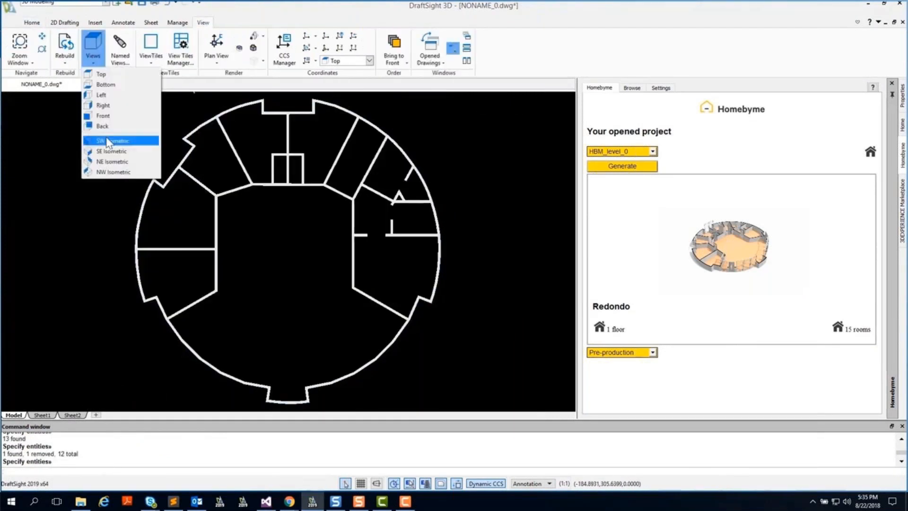
pyautogui.click(111, 140)
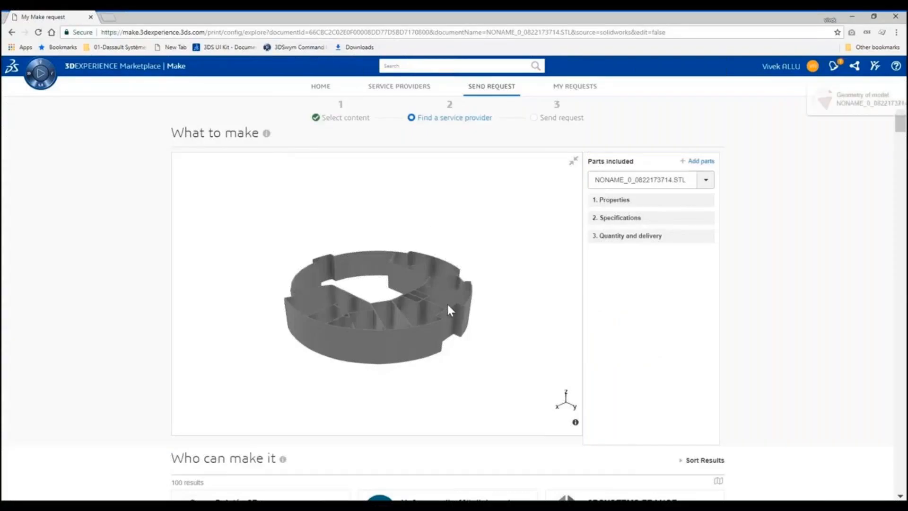
pyautogui.moveTo(447, 303); pyautogui.dragTo(355, 306)
pyautogui.click(573, 161)
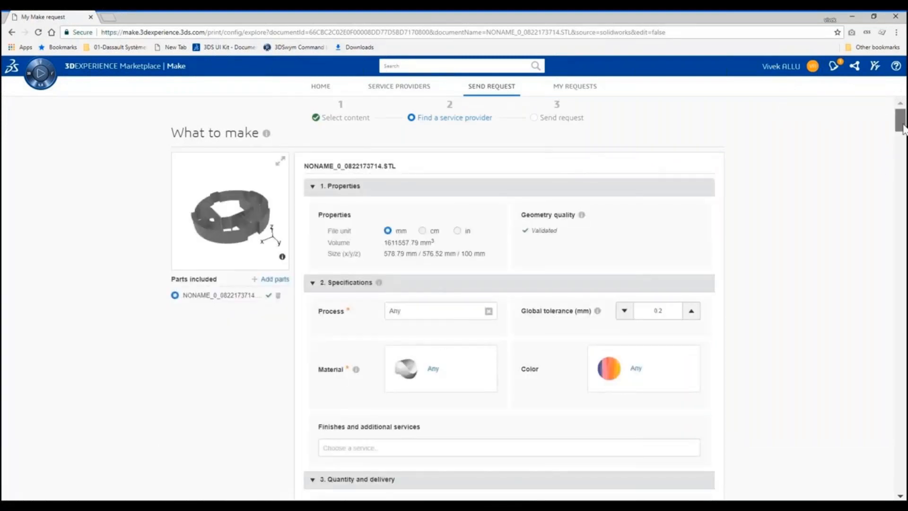
pyautogui.scroll(-15, 574, 164)
pyautogui.scroll(-10, 896, 191)
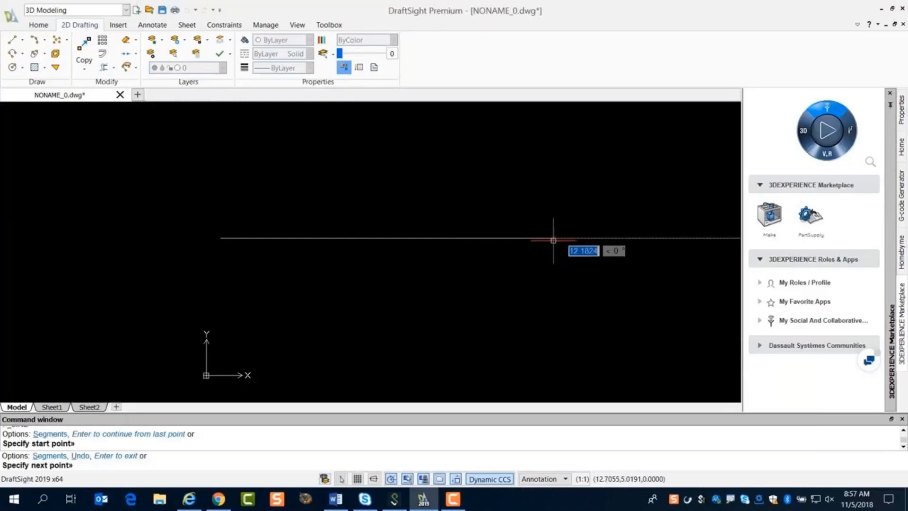
# Sketch the connecting rod's two concentric circle pairs joined by a centre line and an upper line.
pyautogui.click(550, 238)
pyautogui.click(555, 308)
pyautogui.click(220, 238)
pyautogui.click(220, 238)
pyautogui.click(221, 290)
pyautogui.click(12, 40)
# Trim away the inner arcs and centre line, and add the lower joining line.
pyautogui.click(220, 185)
pyautogui.click(550, 168)
pyautogui.press('Return')
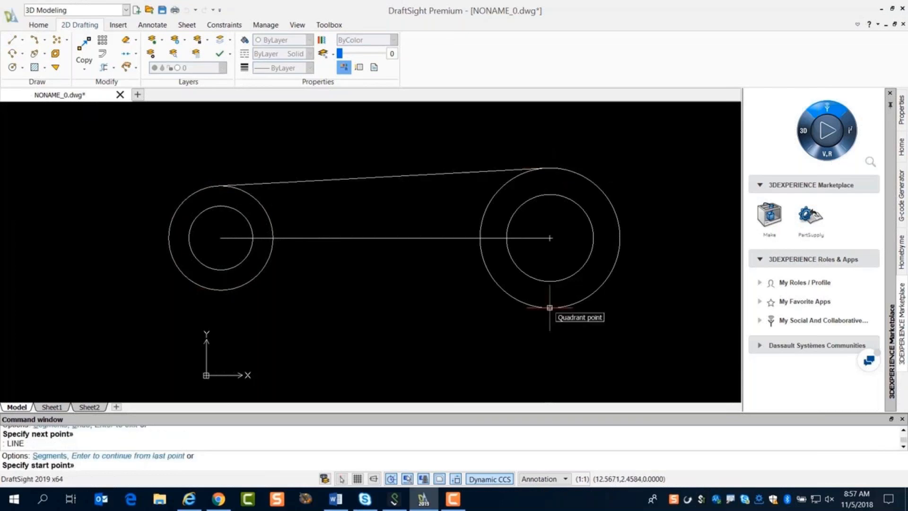
pyautogui.click(549, 308)
pyautogui.click(220, 290)
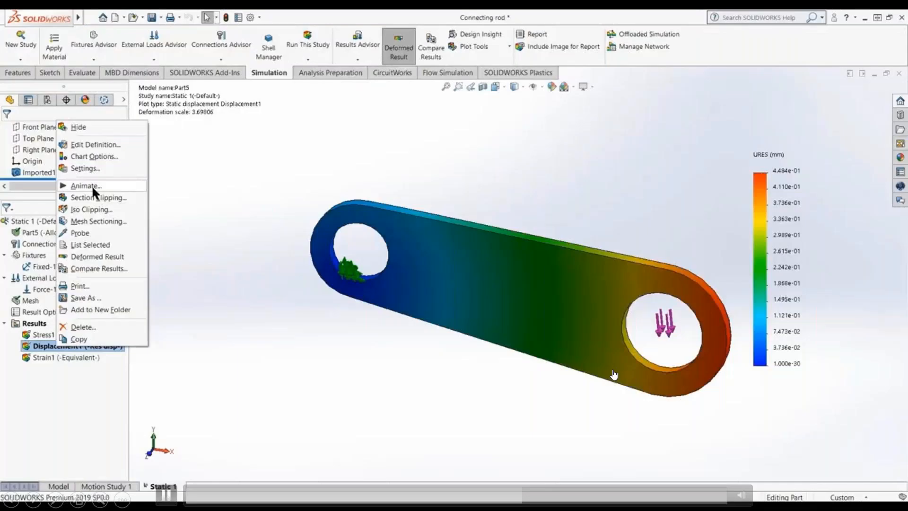
# Play the displacement animation and orbit the pump valve and stadium sample models.
pyautogui.click(85, 186)
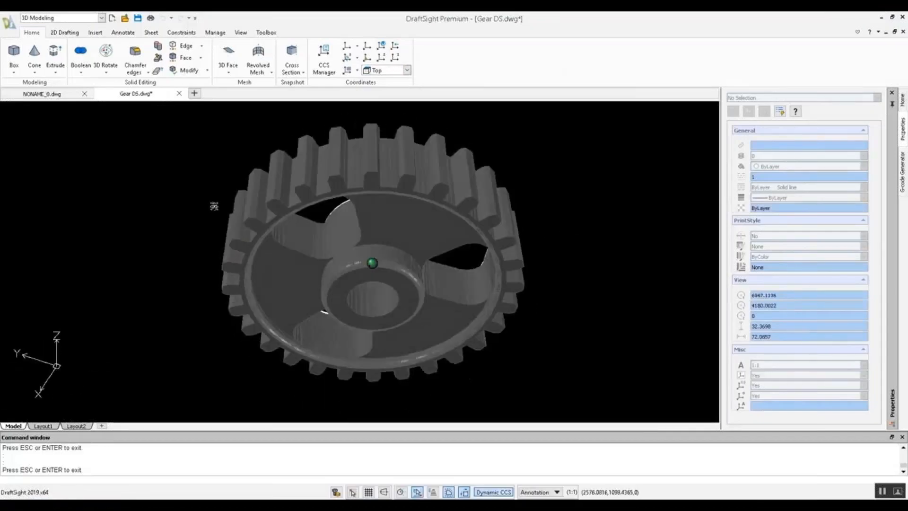
pyautogui.keyDown('shift'); pyautogui.moveTo(214, 206); pyautogui.dragTo(106, 203, button='middle'); pyautogui.keyUp('shift')
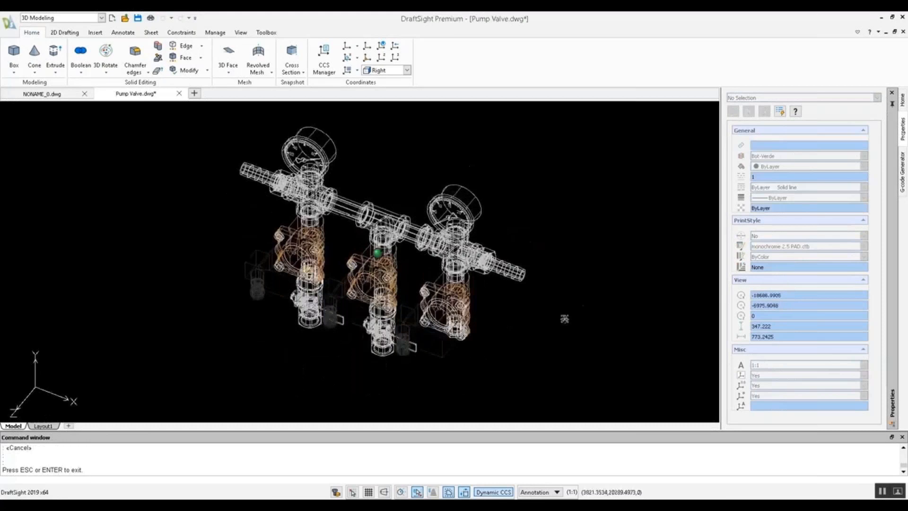
pyautogui.keyDown('shift'); pyautogui.moveTo(564, 318); pyautogui.dragTo(539, 274, button='middle'); pyautogui.keyUp('shift')
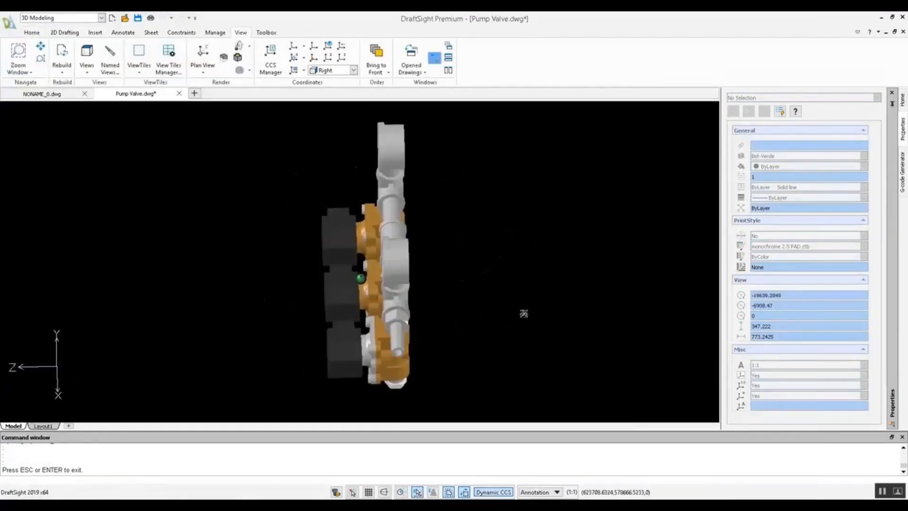
pyautogui.moveTo(523, 312)
pyautogui.keyDown('shift'); pyautogui.mouseDown(button='middle')
pyautogui.moveTo(397, 257)
pyautogui.moveTo(270, 228)
pyautogui.moveTo(235, 243)
pyautogui.moveTo(120, 258)
pyautogui.moveTo(78, 314)
pyautogui.mouseUp(button='middle'); pyautogui.keyUp('shift')
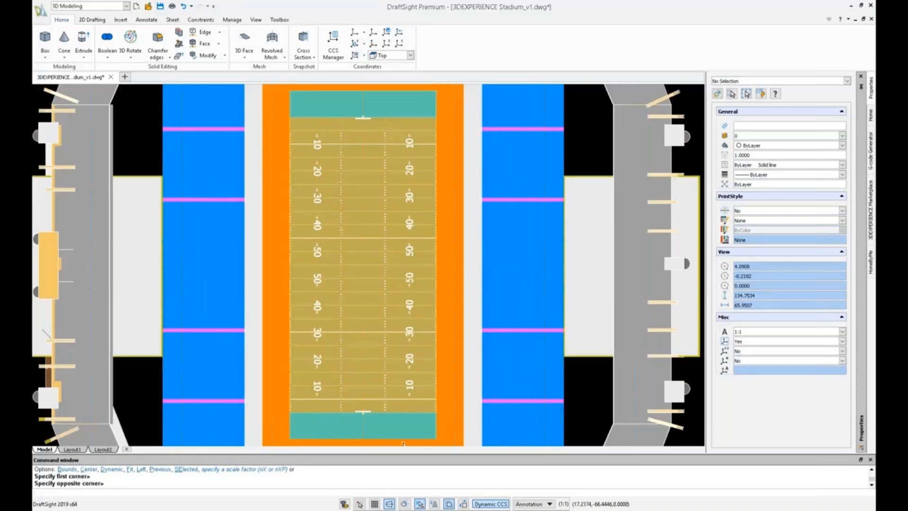
pyautogui.keyDown('shift'); pyautogui.moveTo(583, 421); pyautogui.dragTo(372, 311, button='middle'); pyautogui.keyUp('shift')
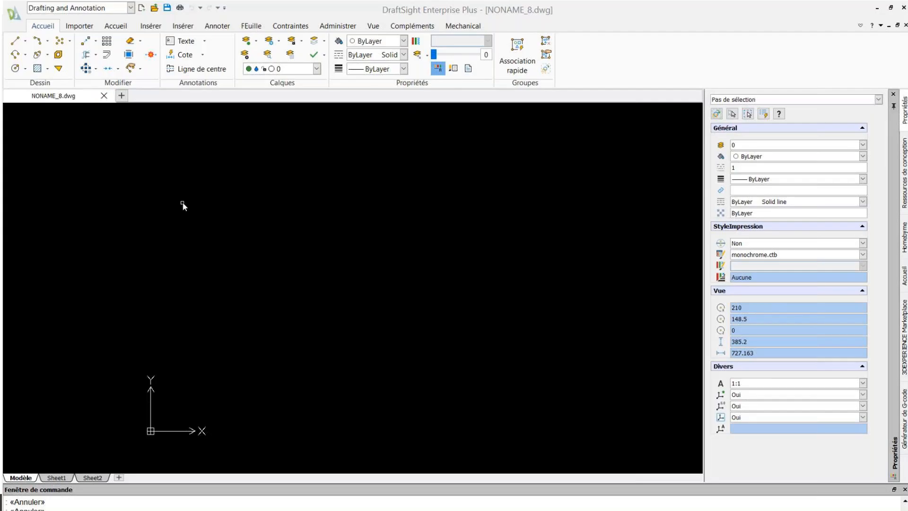
# Pick the Classic workspace, then change it to 3D Modeling.
pyautogui.click(130, 8)
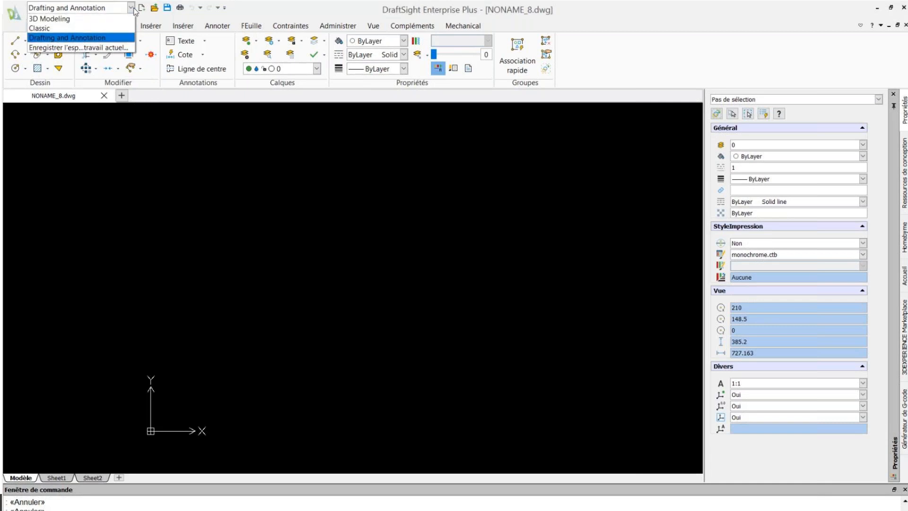
pyautogui.click(43, 28)
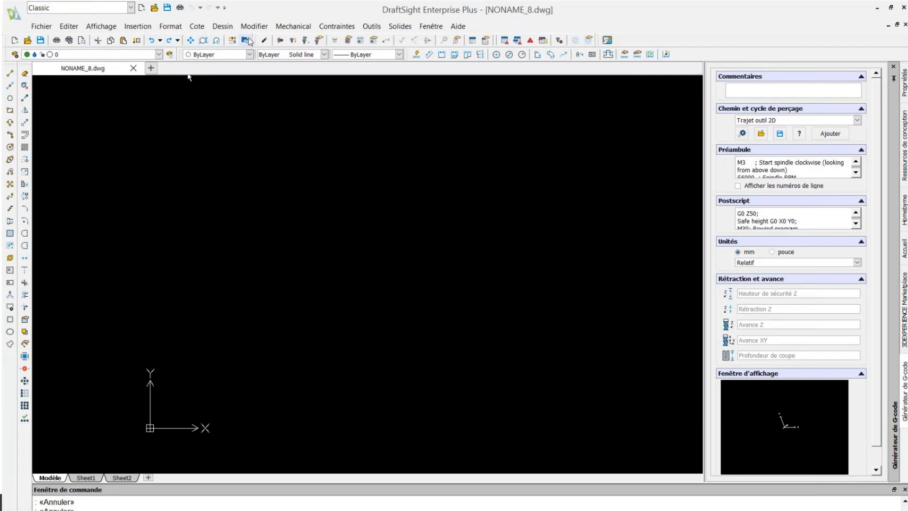
pyautogui.click(131, 8)
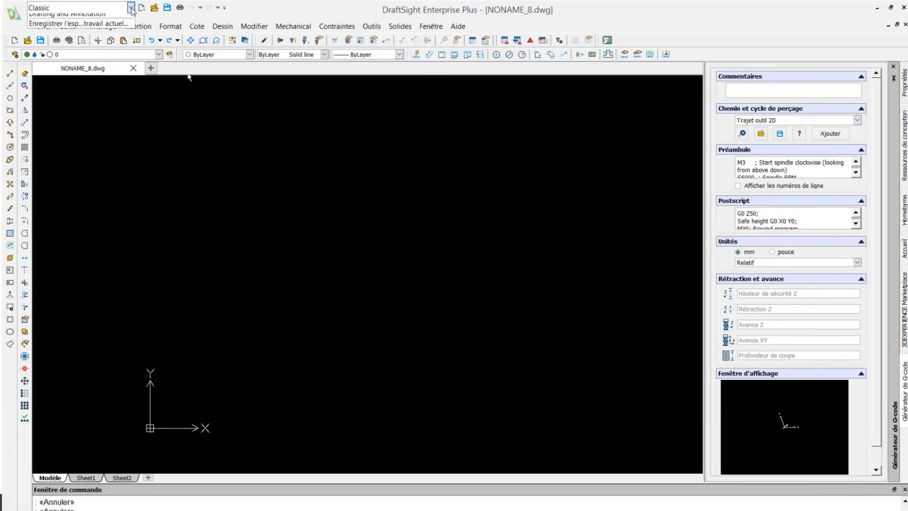
pyautogui.click(113, 19)
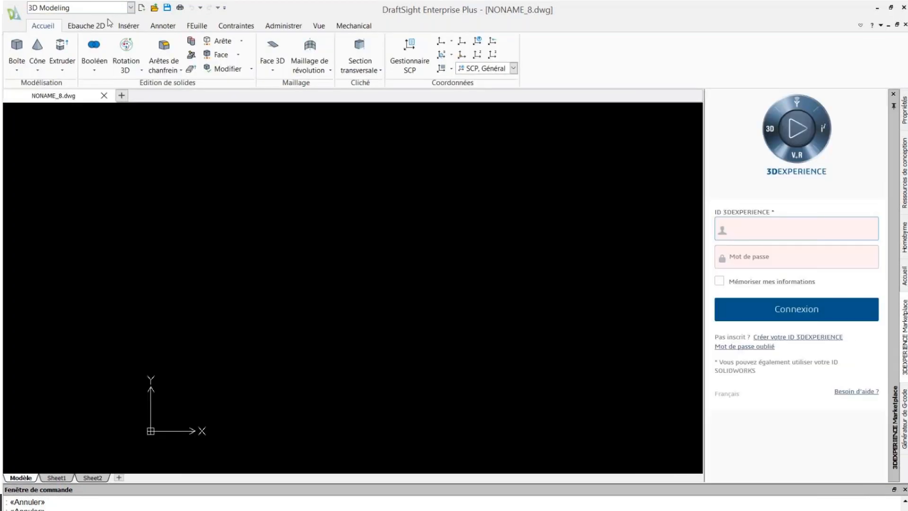
# Start a box solid with its first corner at 0,0.
pyautogui.click(17, 71)
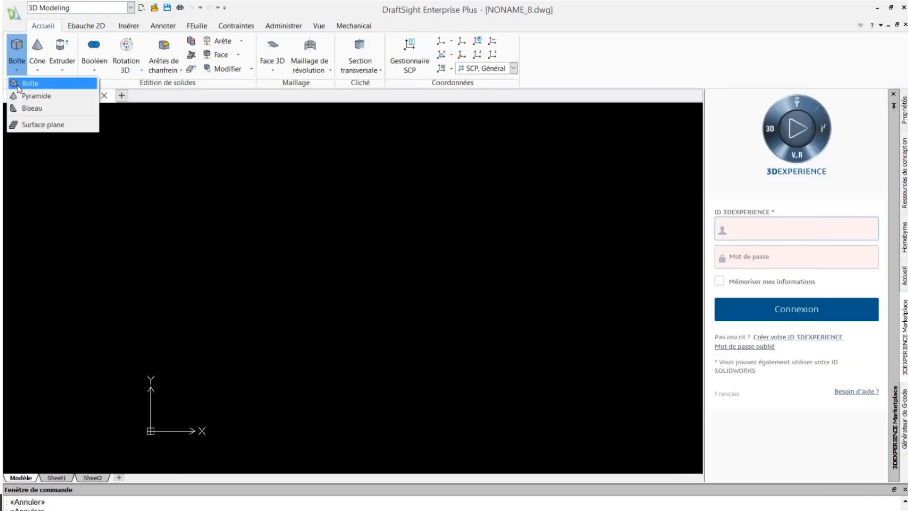
pyautogui.click(447, 21)
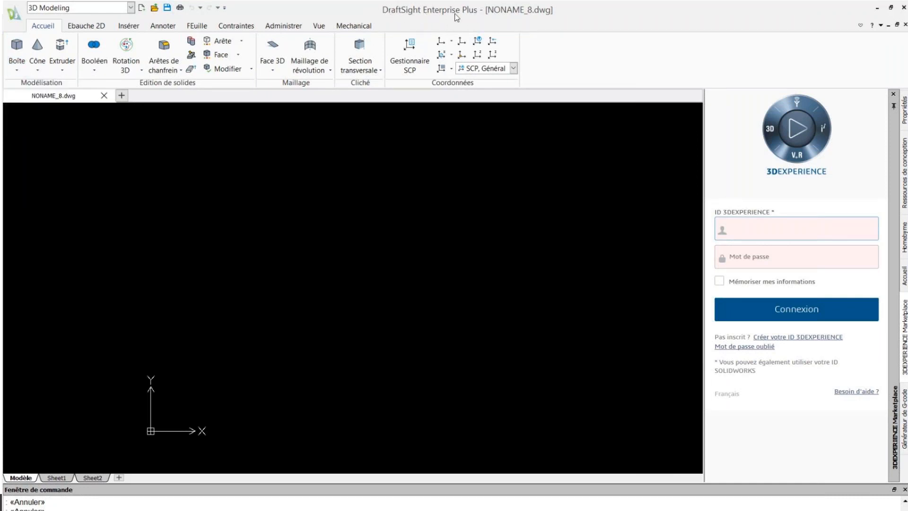
pyautogui.click(18, 72)
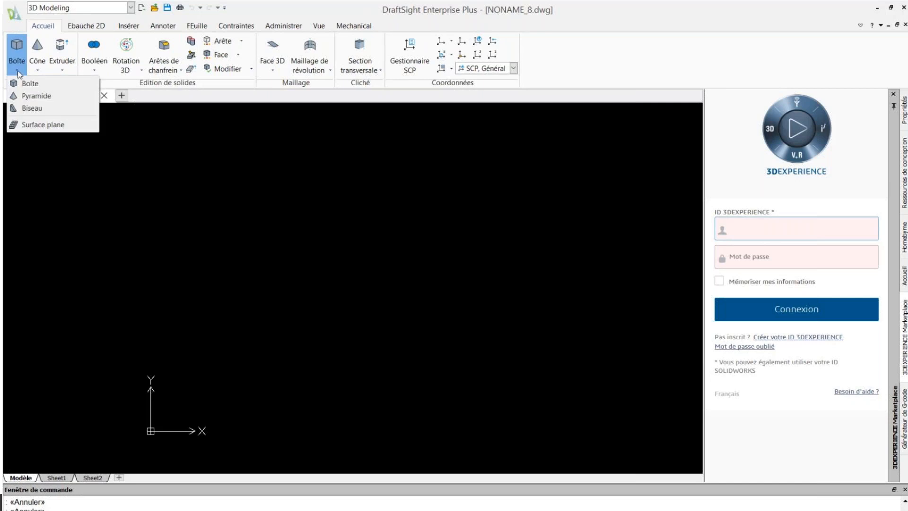
pyautogui.click(21, 85)
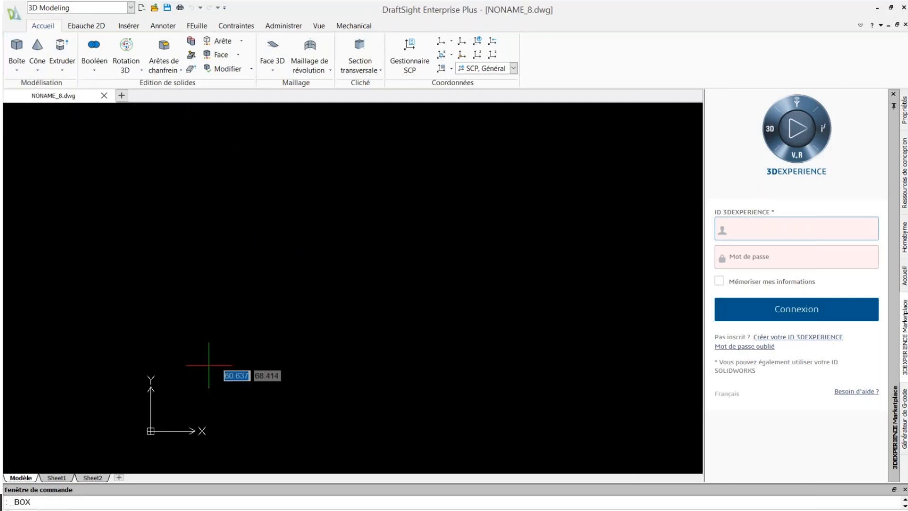
pyautogui.write('0')
pyautogui.press('Tab')
pyautogui.write('0')
pyautogui.press('Return')
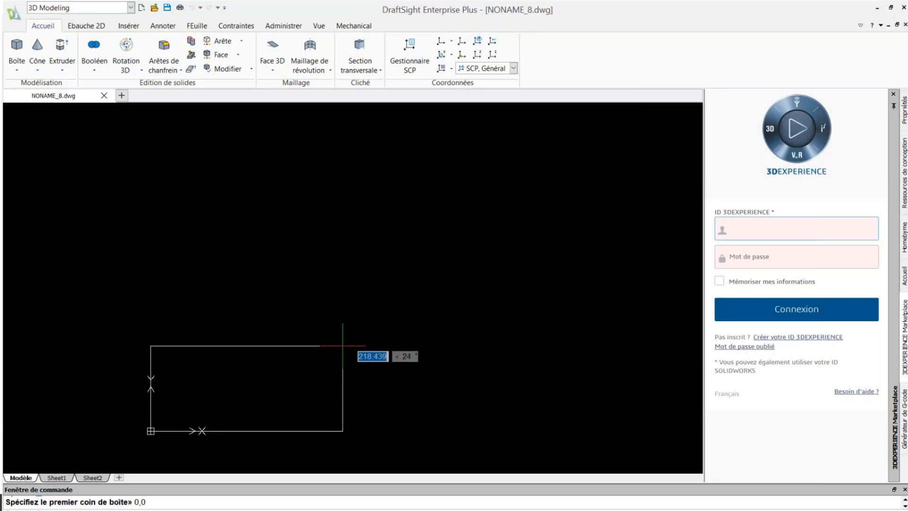
# Give the box a 200 by 65 base and a height of 20.
pyautogui.write('200')
pyautogui.press('Tab')
pyautogui.write('65')
pyautogui.press('Return')
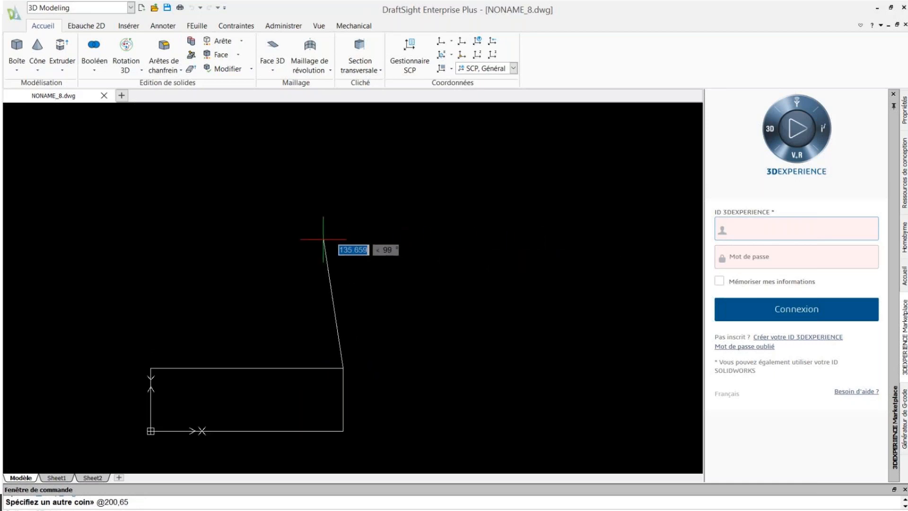
pyautogui.write('20')
pyautogui.press('Return')
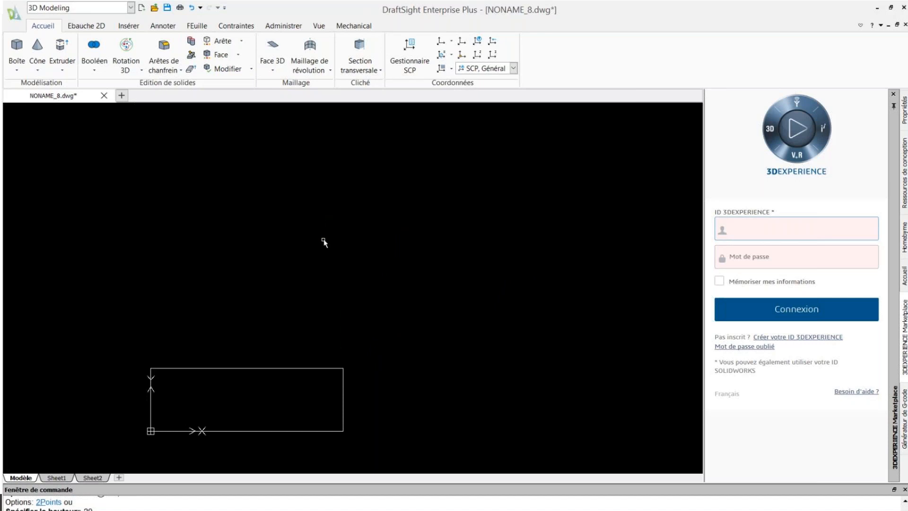
# View the box from the southwest isometric and roll it to lie flatter.
pyautogui.click(319, 26)
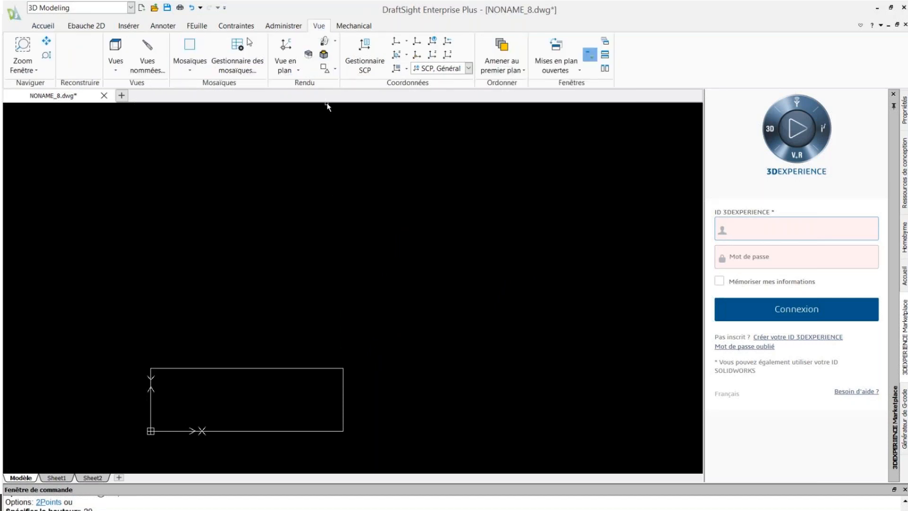
pyautogui.click(116, 69)
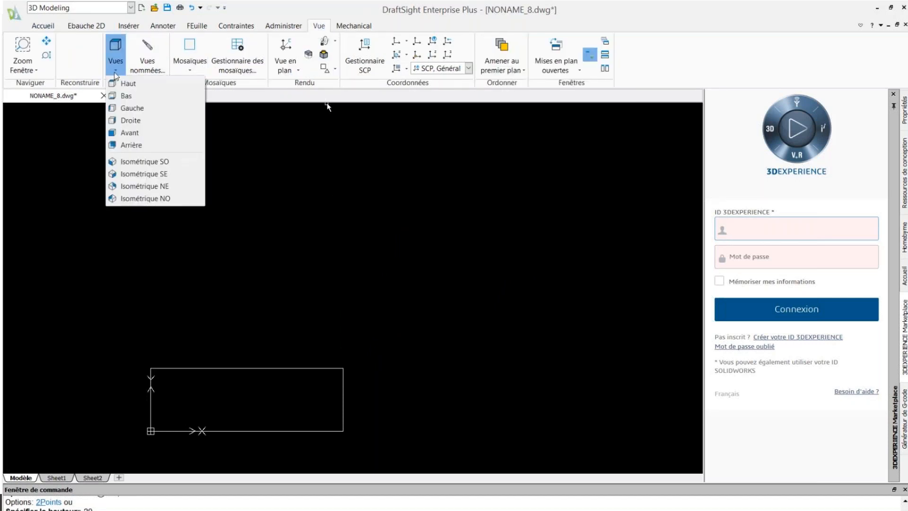
pyautogui.click(124, 164)
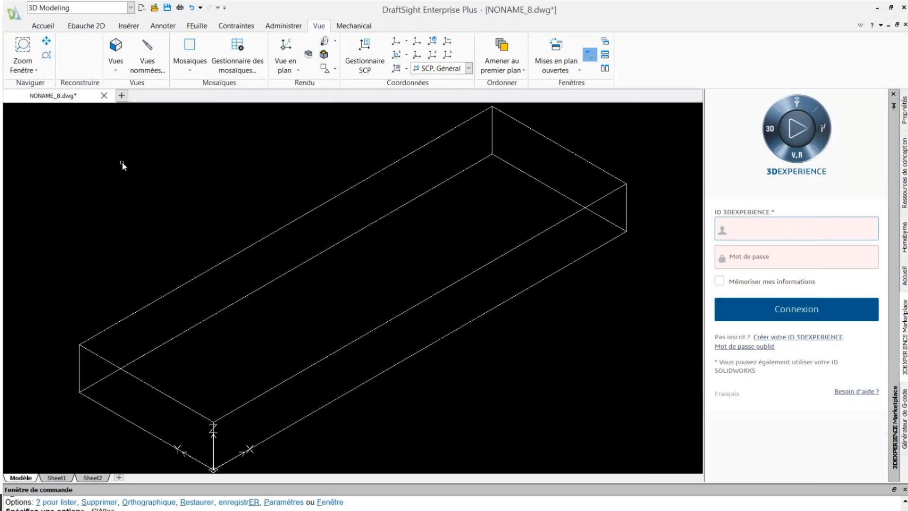
pyautogui.click(335, 41)
pyautogui.click(338, 55)
pyautogui.moveTo(196, 267); pyautogui.dragTo(166, 252)
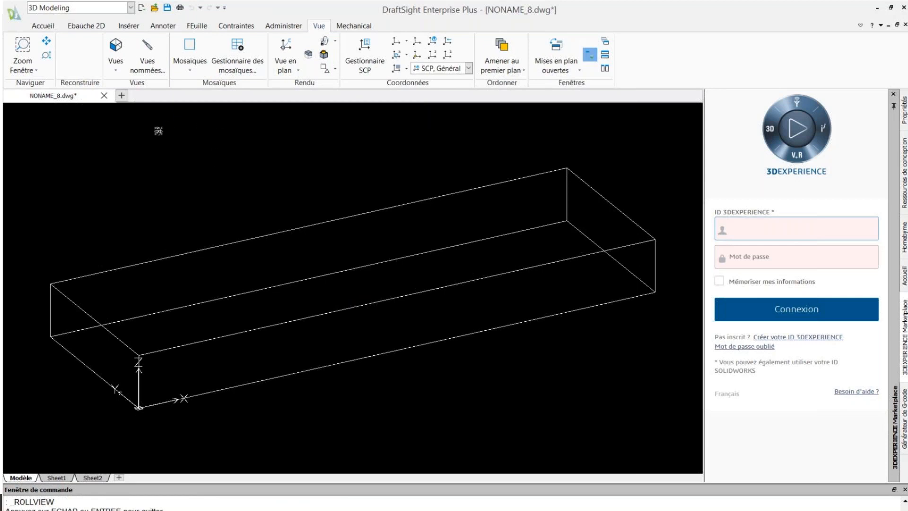
# Start a second box with its first corner snapped to an endpoint of the first box.
pyautogui.click(42, 27)
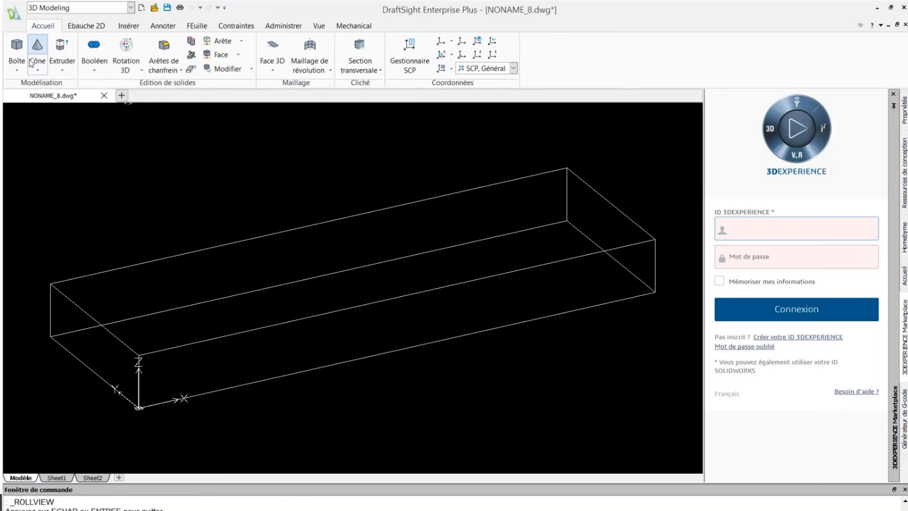
pyautogui.click(21, 72)
pyautogui.click(29, 83)
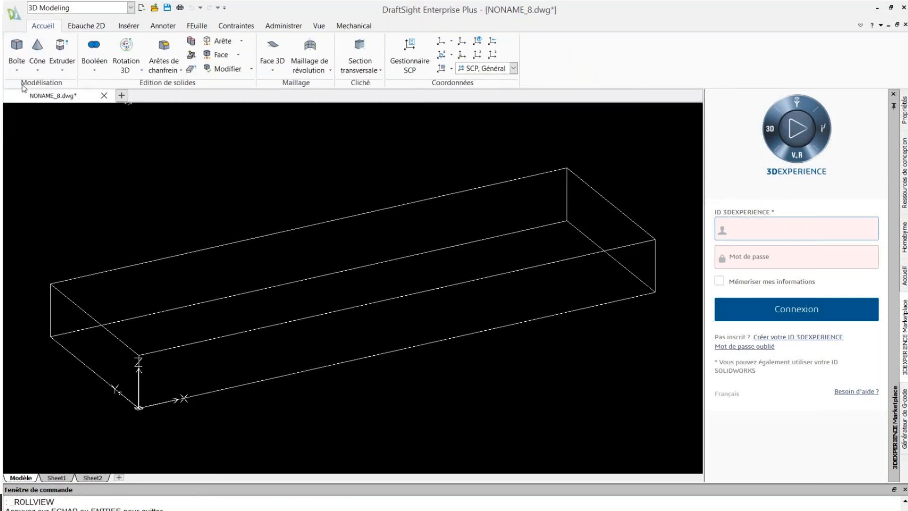
pyautogui.keyDown('shift'); pyautogui.rightClick(125, 224); pyautogui.keyUp('shift')
pyautogui.click(132, 287)
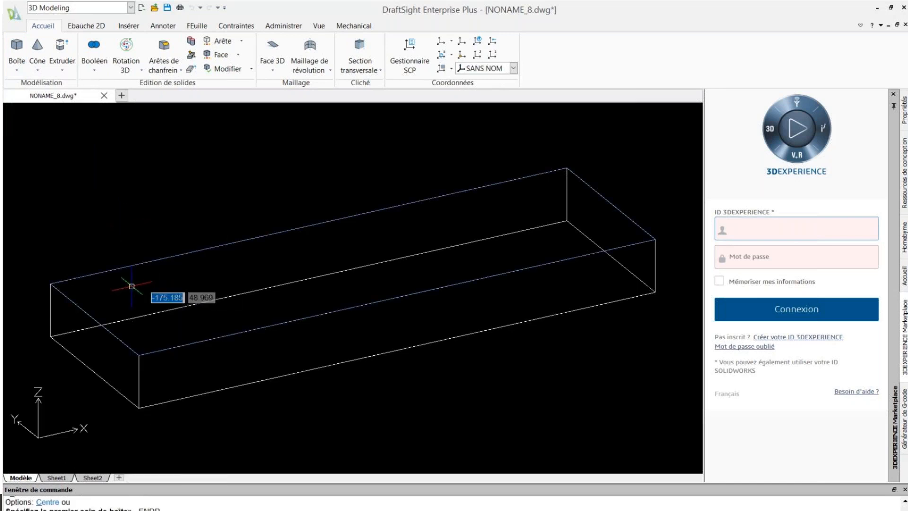
pyautogui.click(50, 284)
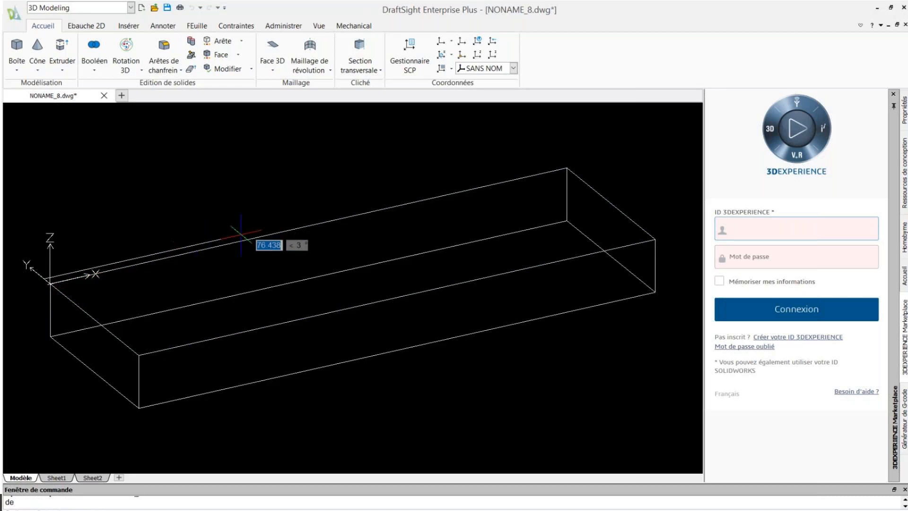
# Snap the second base corner onto the top edge and make the box 20 high.
pyautogui.keyDown('shift'); pyautogui.rightClick(393, 287); pyautogui.keyUp('shift')
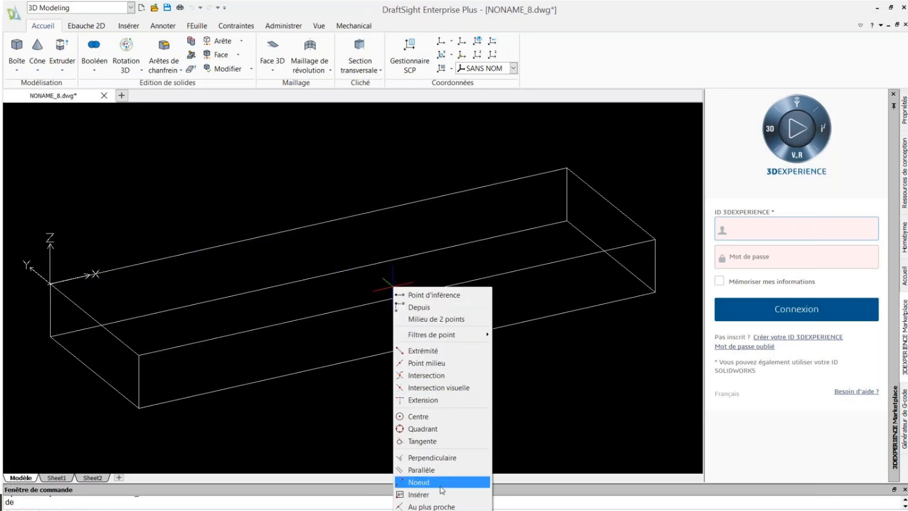
pyautogui.click(440, 506)
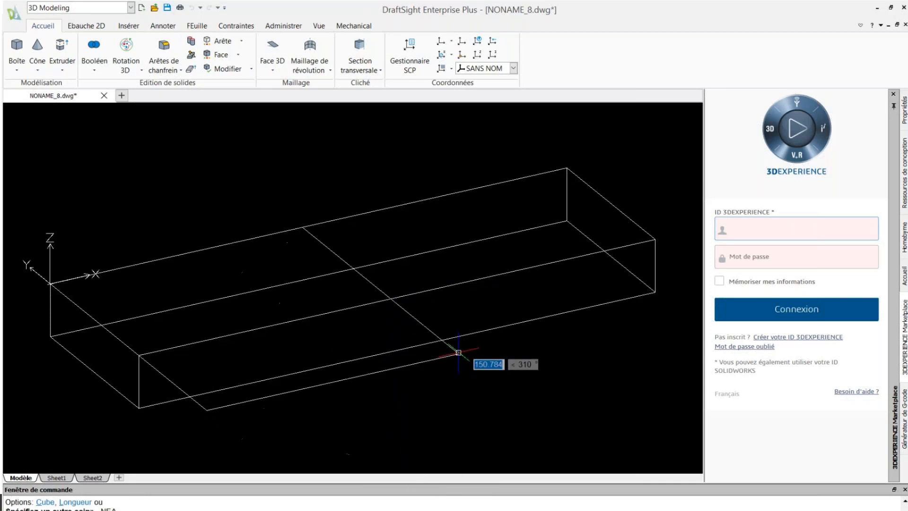
pyautogui.click(465, 286)
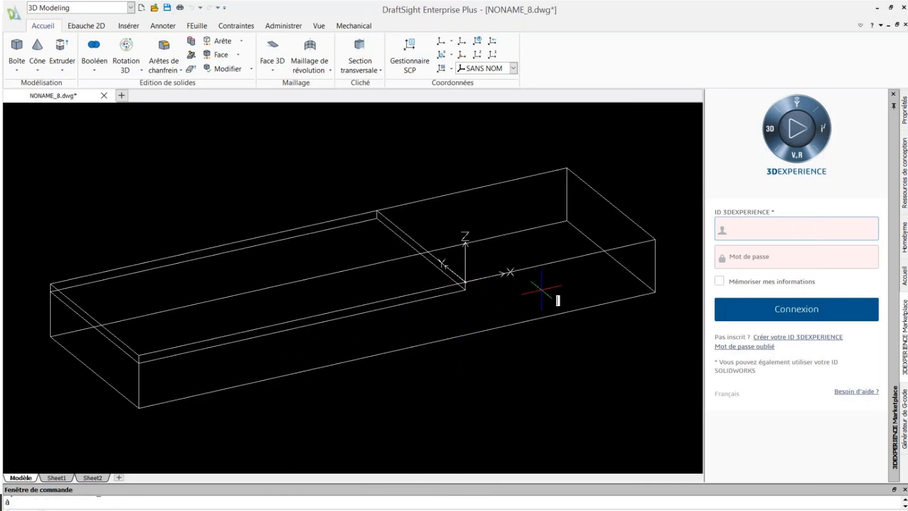
pyautogui.click(904, 112)
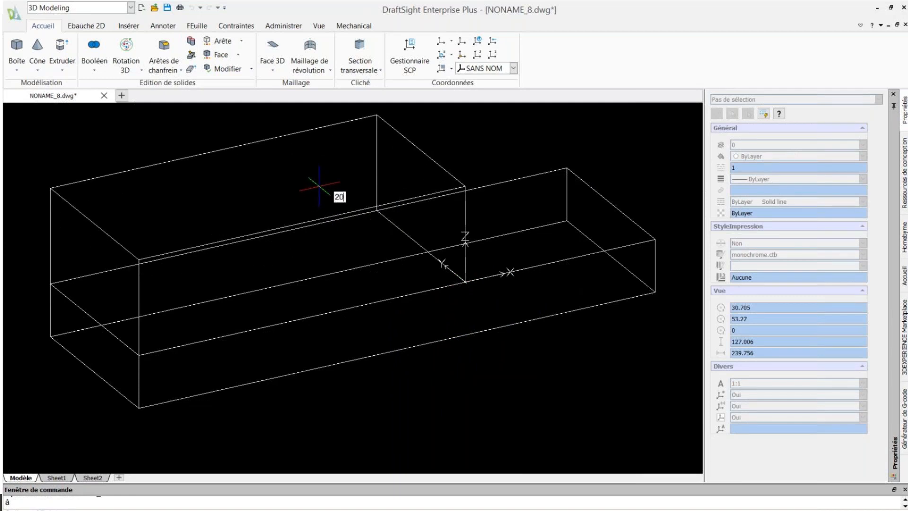
pyautogui.write('20')
pyautogui.press('Return')
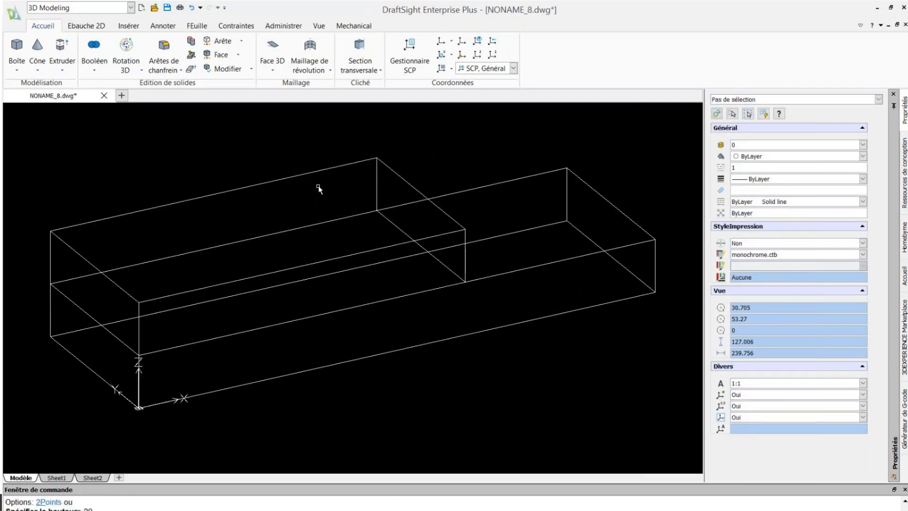
# Union the two boxes into one stepped solid.
pyautogui.click(96, 72)
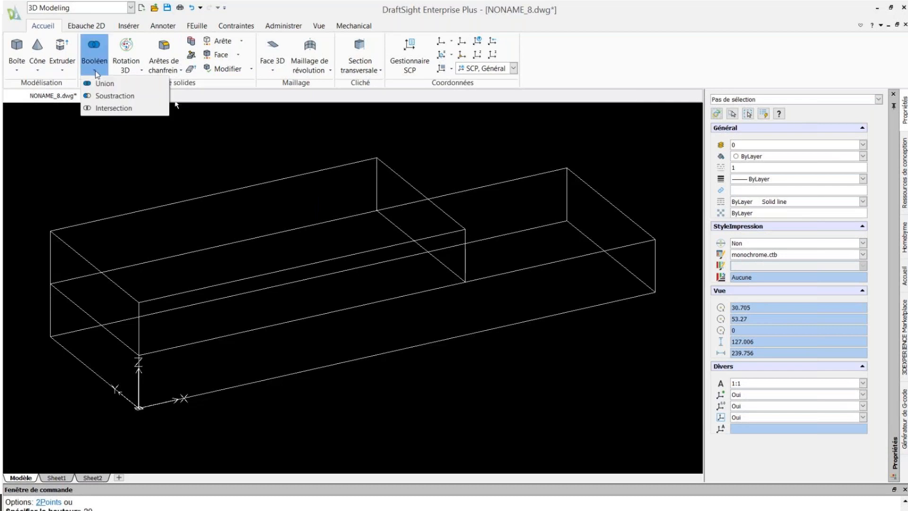
pyautogui.click(97, 85)
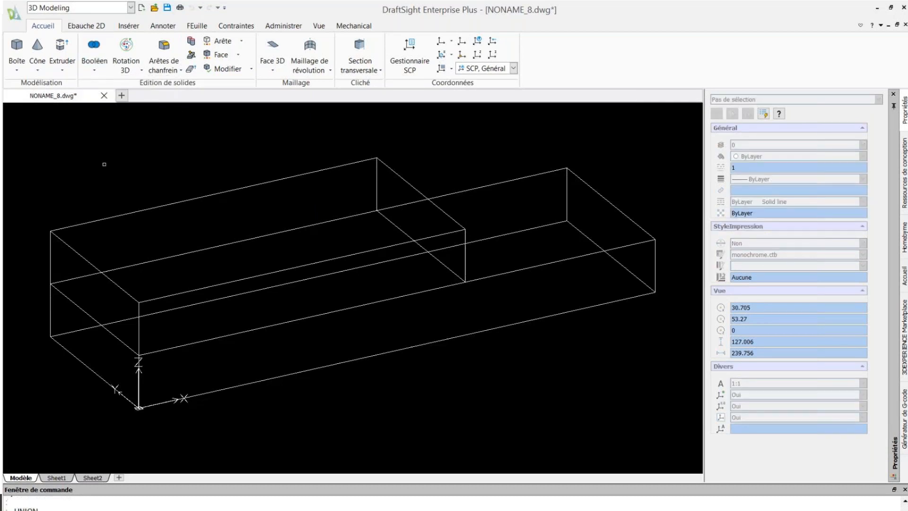
pyautogui.click(103, 219)
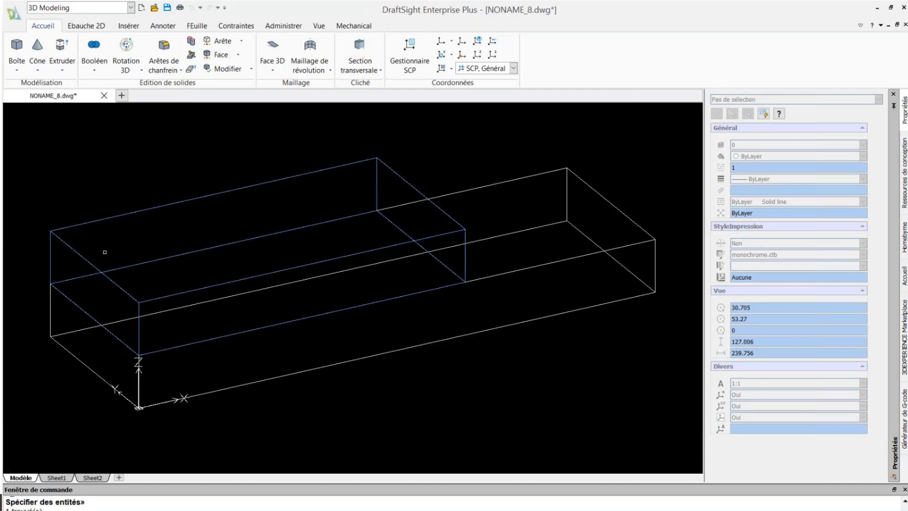
pyautogui.click(51, 311)
pyautogui.press('Return')
pyautogui.click(217, 157)
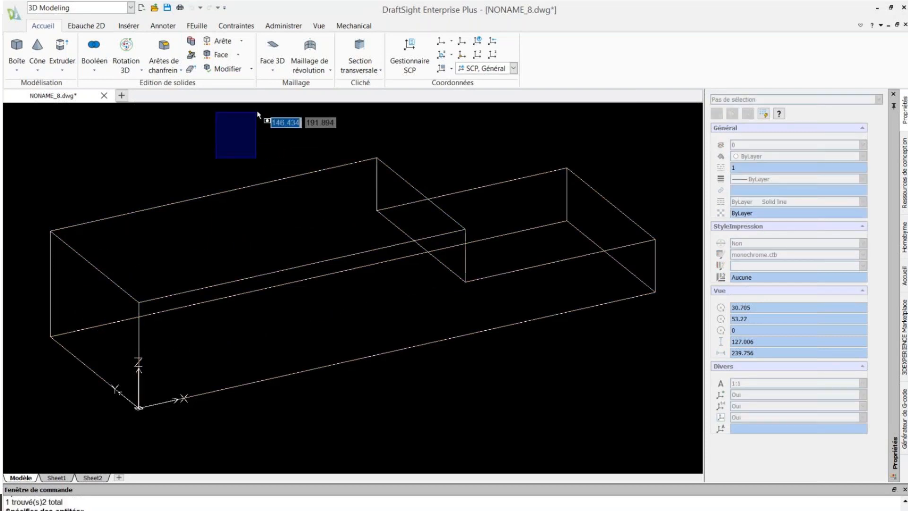
pyautogui.click(318, 27)
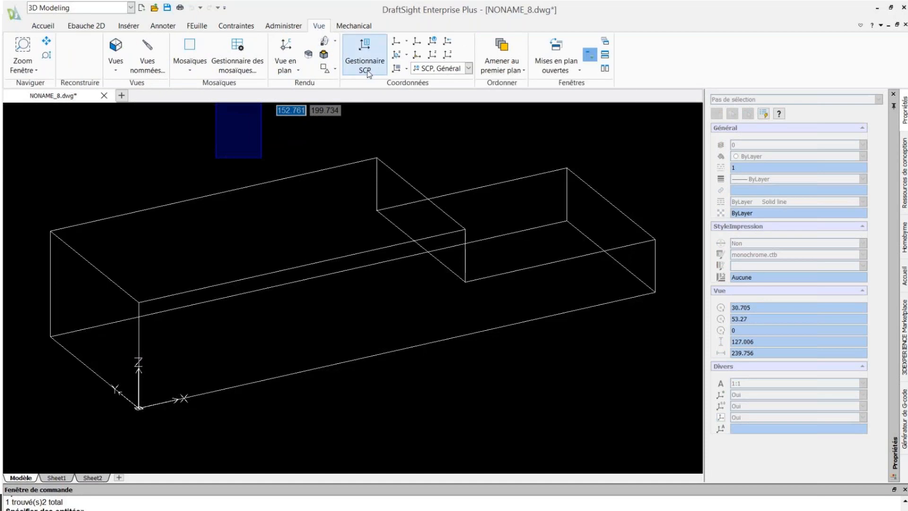
# Apply Gouraud shading and roll the view to see the solid from above right.
pyautogui.click(334, 70)
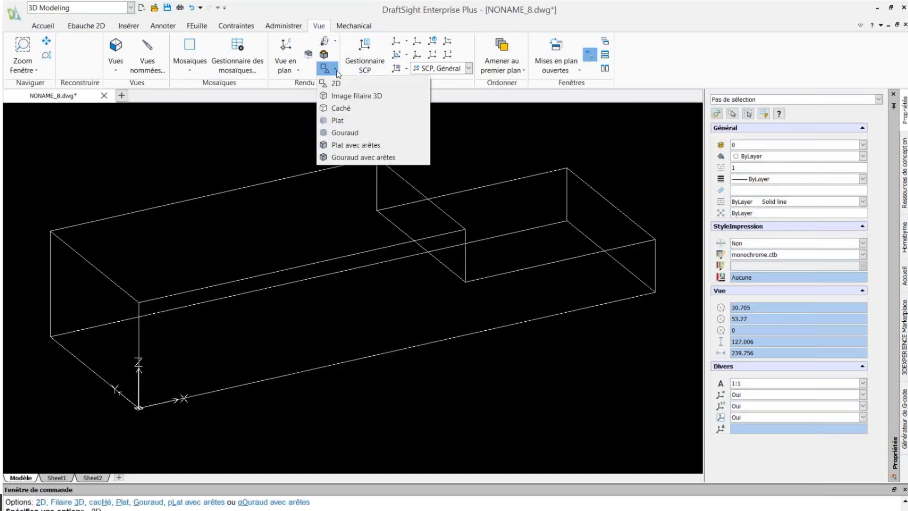
pyautogui.click(345, 133)
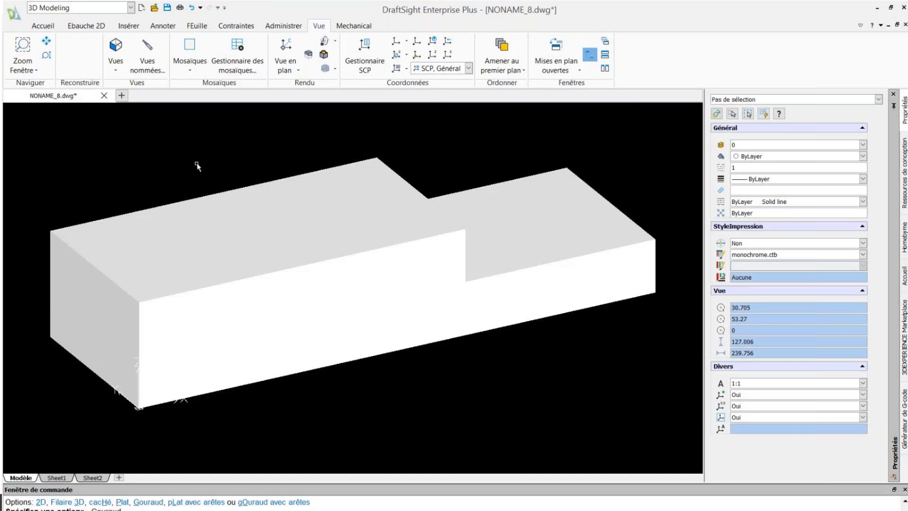
pyautogui.click(324, 41)
pyautogui.moveTo(303, 235); pyautogui.dragTo(251, 261)
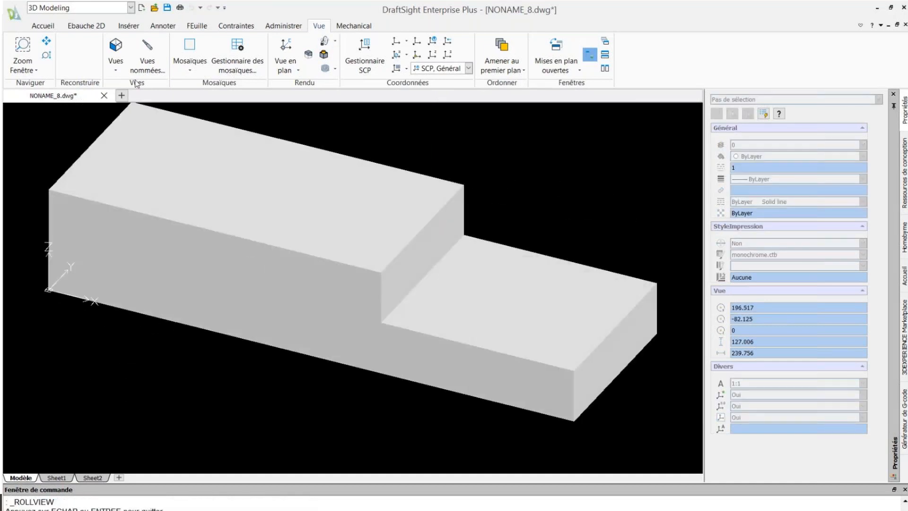
pyautogui.click(43, 25)
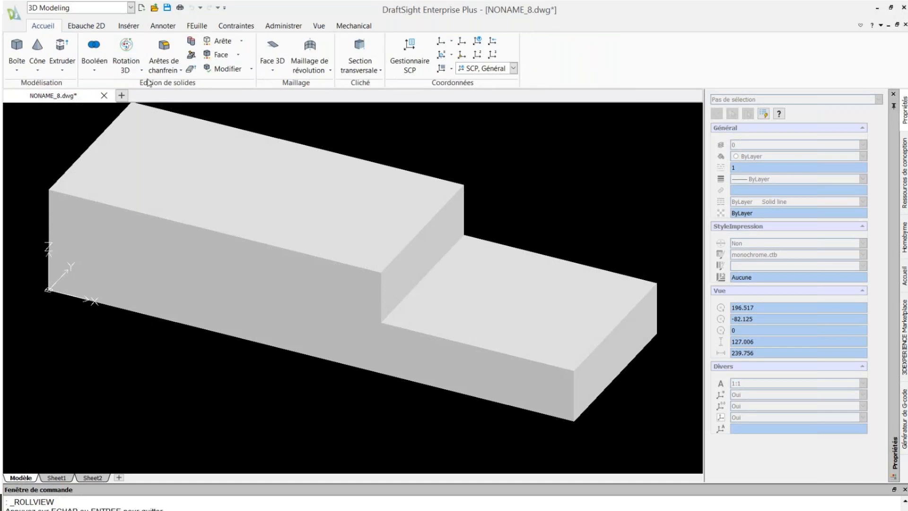
pyautogui.click(165, 69)
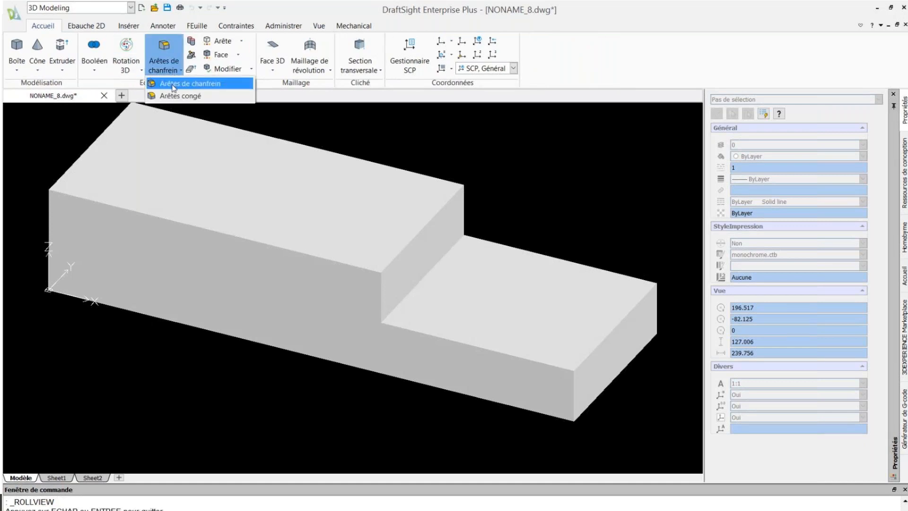
# Chamfer the upper block's long top edge at distance 10.
pyautogui.click(174, 84)
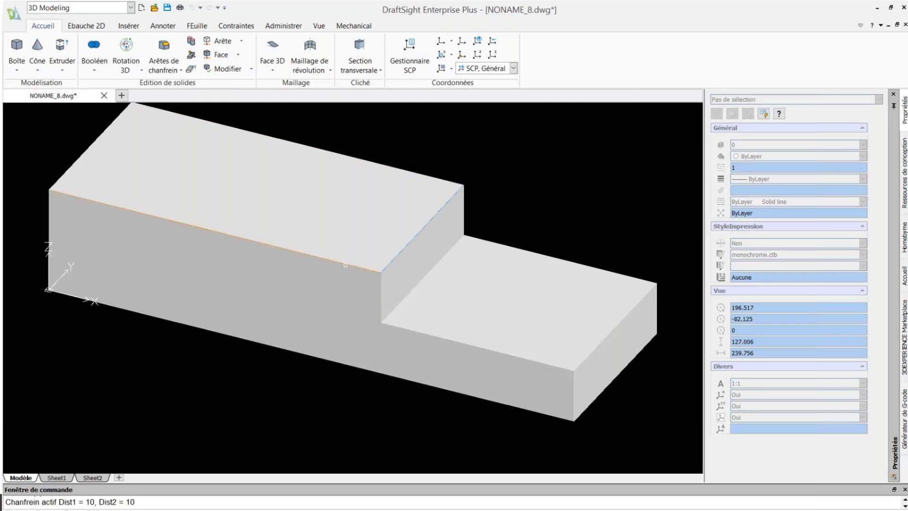
pyautogui.click(345, 265)
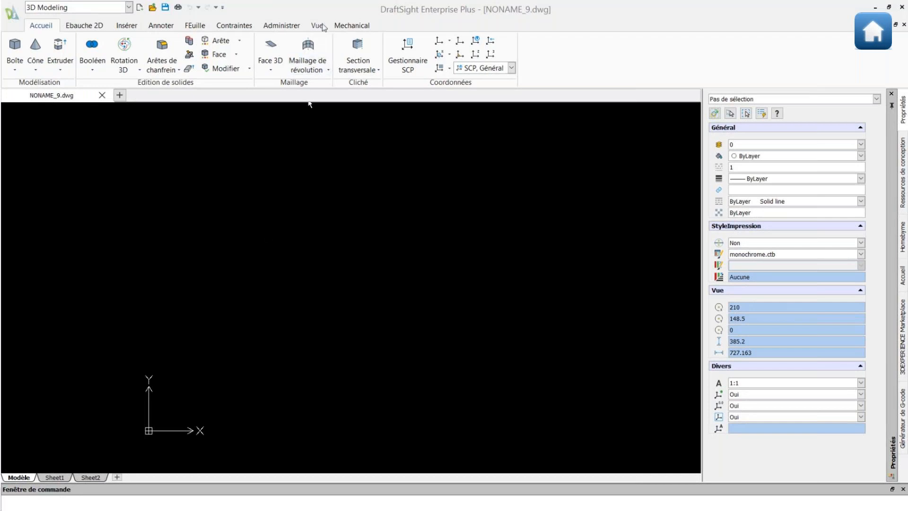
# Switch the empty NONAME_9 drawing to the Isometric standard view.
pyautogui.click(322, 26)
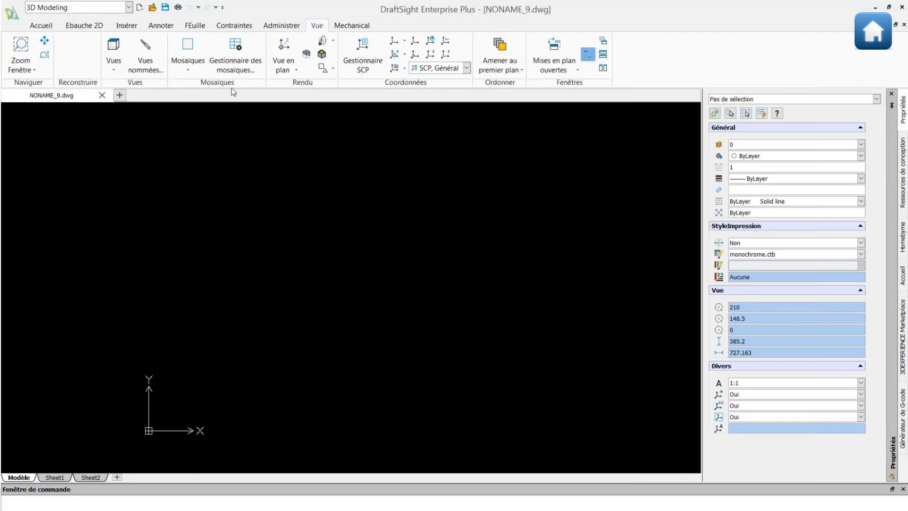
pyautogui.click(188, 71)
pyautogui.click(113, 66)
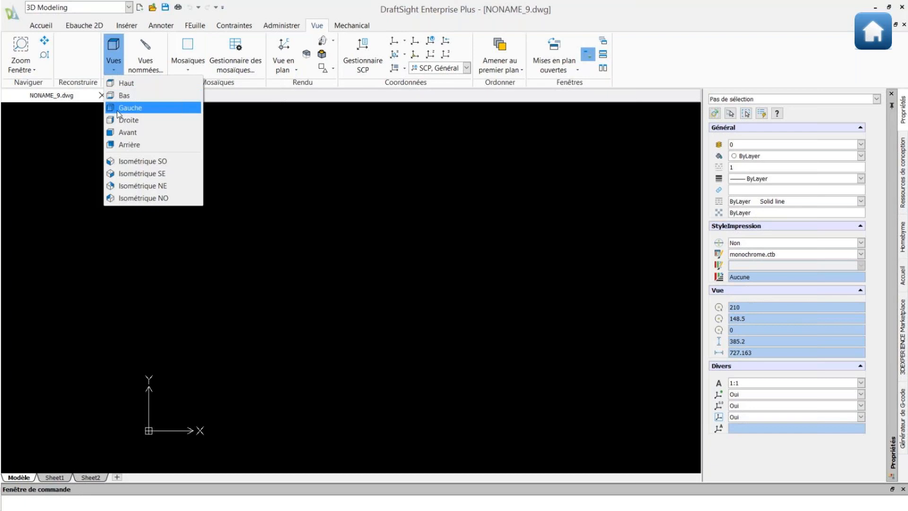
pyautogui.click(127, 164)
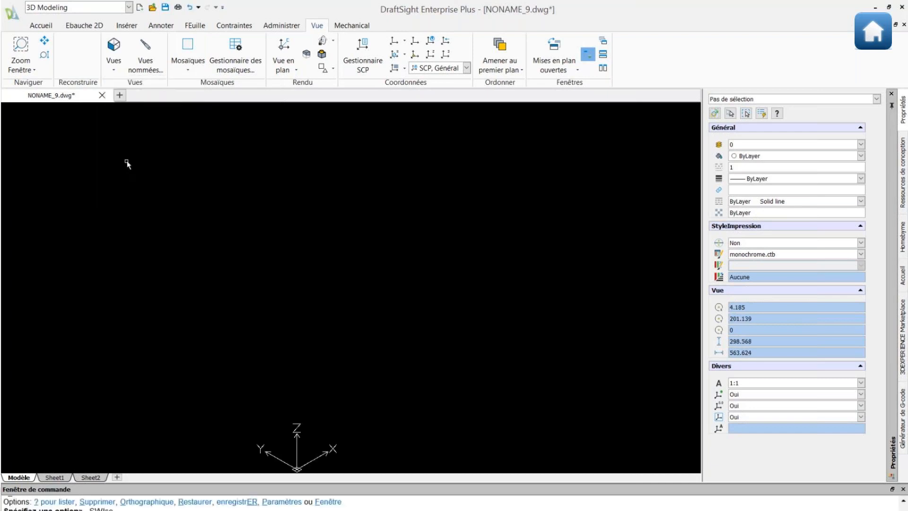
pyautogui.click(84, 25)
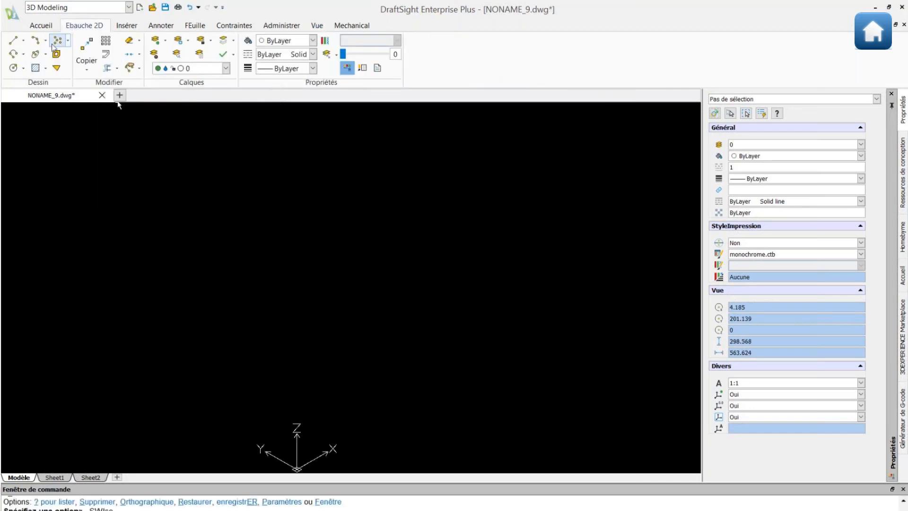
pyautogui.click(23, 54)
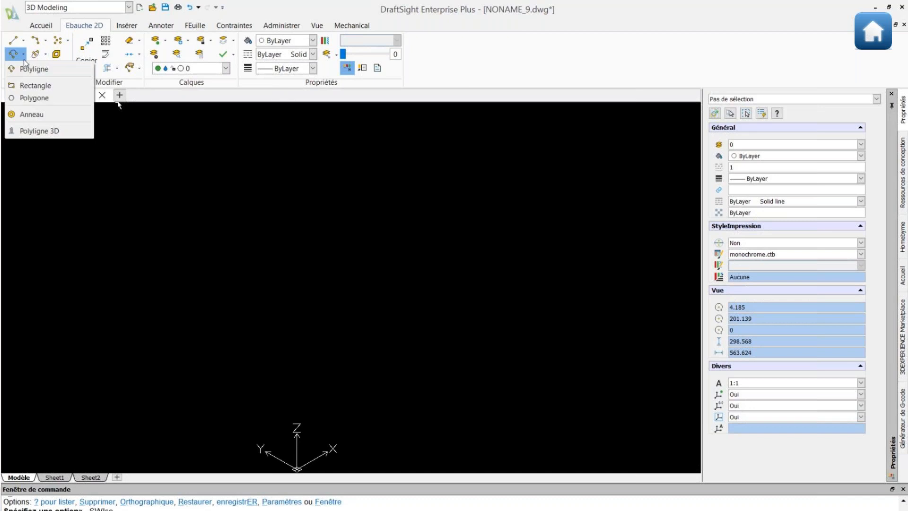
# Draw a rectangle from corner 0,0 to 100,50 and centre it in view.
pyautogui.click(31, 85)
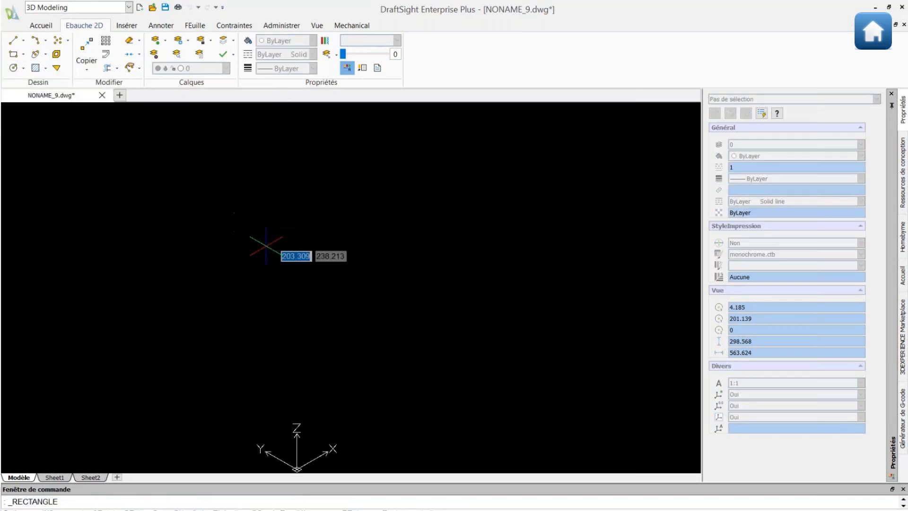
pyautogui.write('0,0')
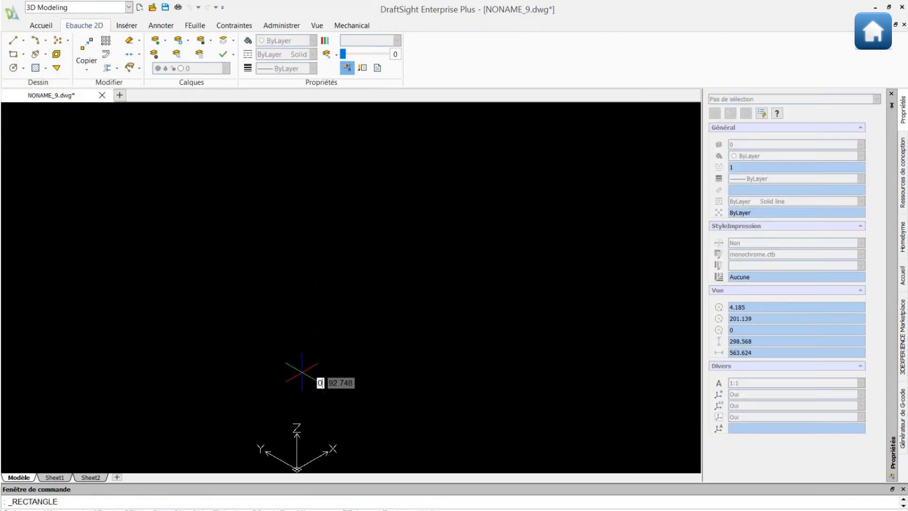
pyautogui.press('Return')
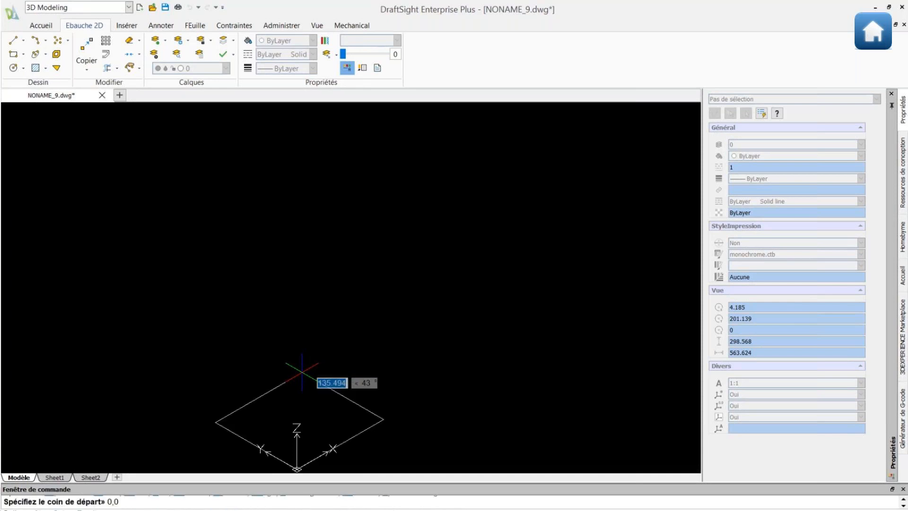
pyautogui.write('100')
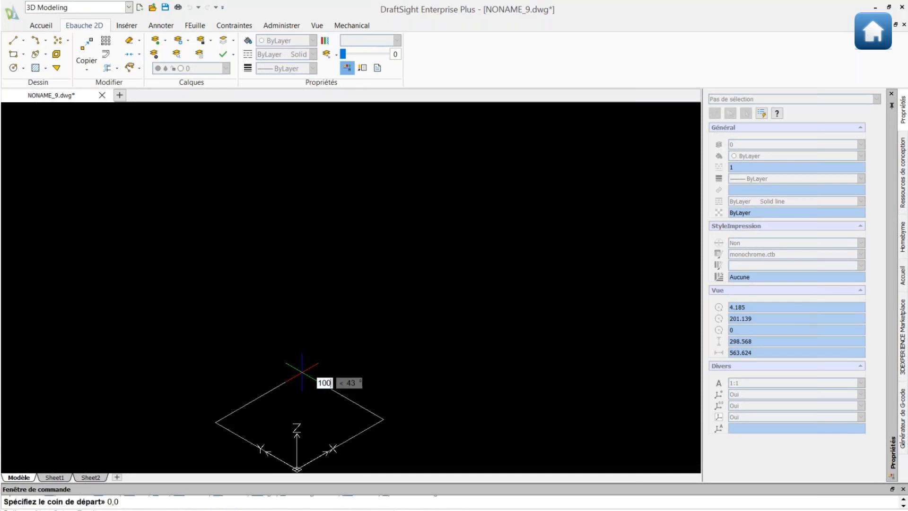
pyautogui.write(',50')
pyautogui.press('Return')
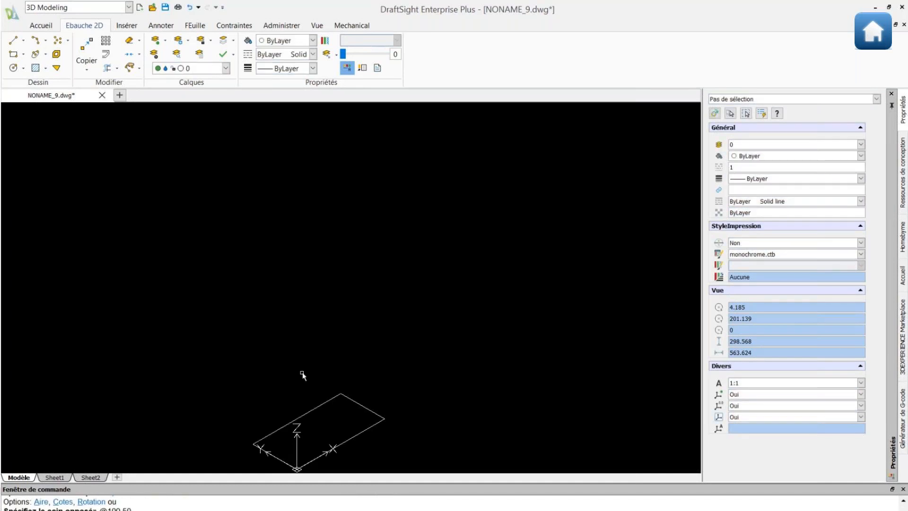
pyautogui.scroll(5, 309, 450)
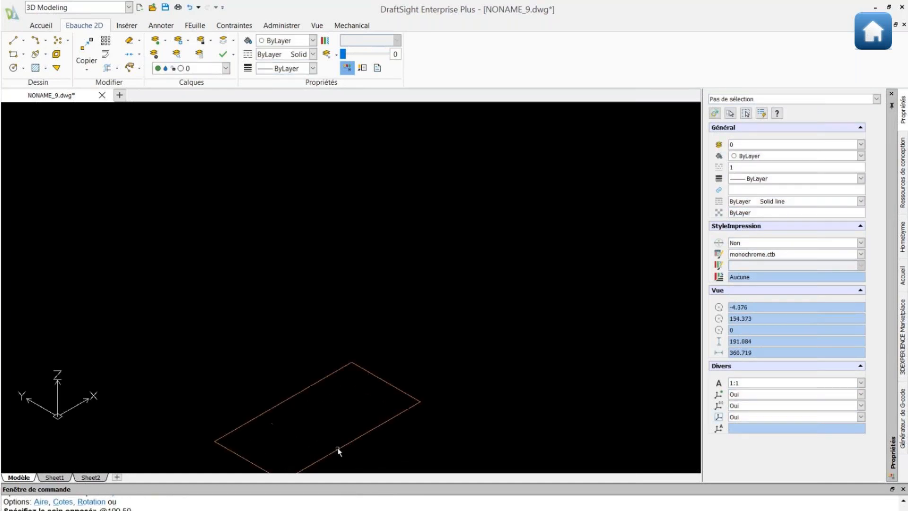
pyautogui.moveTo(312, 402); pyautogui.dragTo(369, 281, button='middle')
pyautogui.click(234, 27)
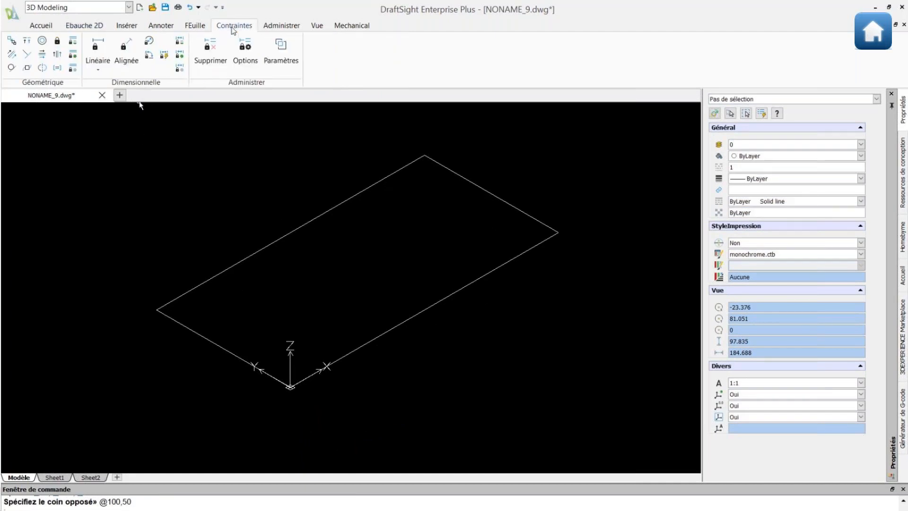
# Add linear constraint d1=50 to the rectangle's short edge.
pyautogui.click(102, 62)
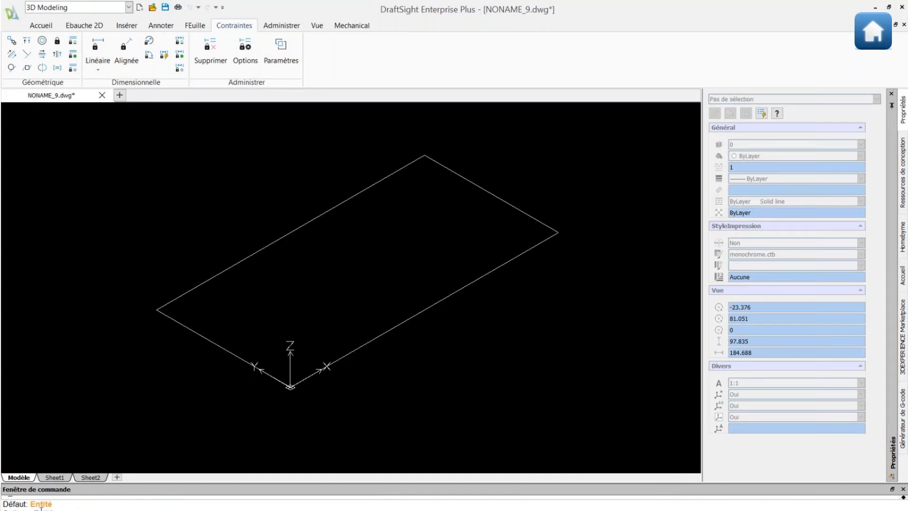
pyautogui.press('Return')
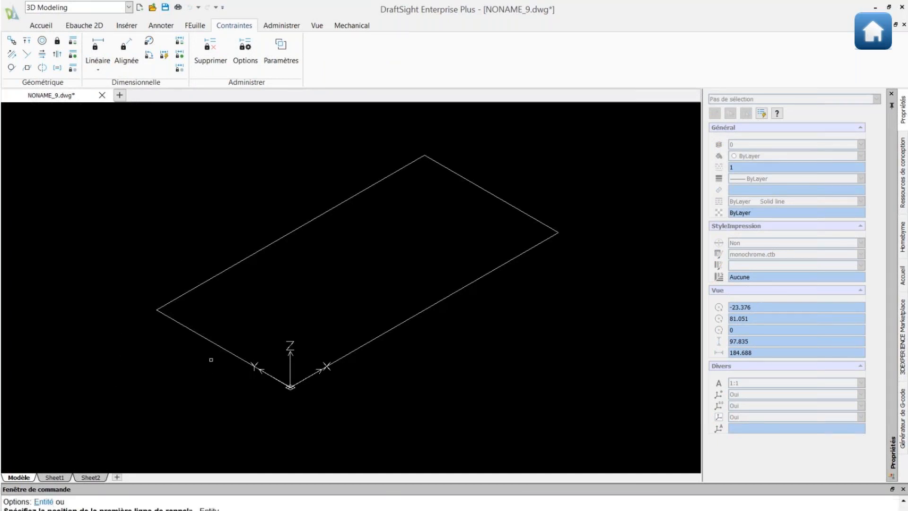
pyautogui.click(220, 346)
pyautogui.click(171, 382)
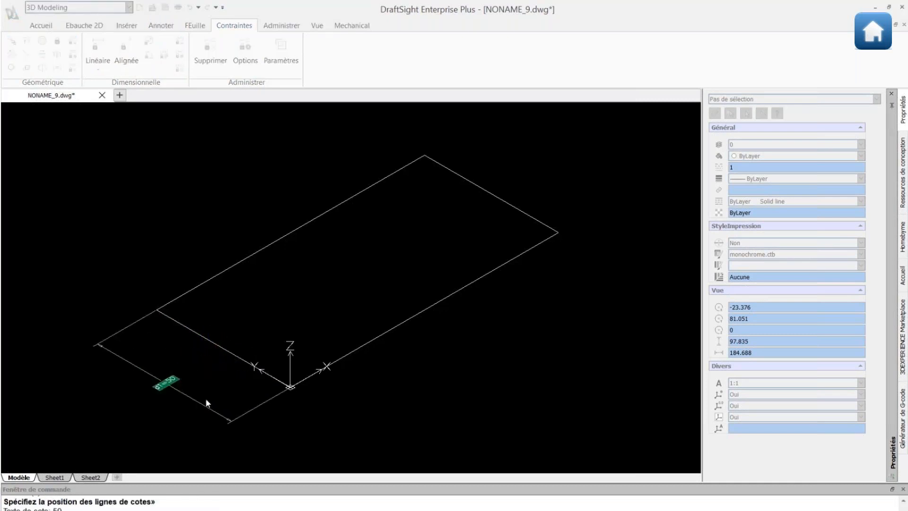
pyautogui.press('Return')
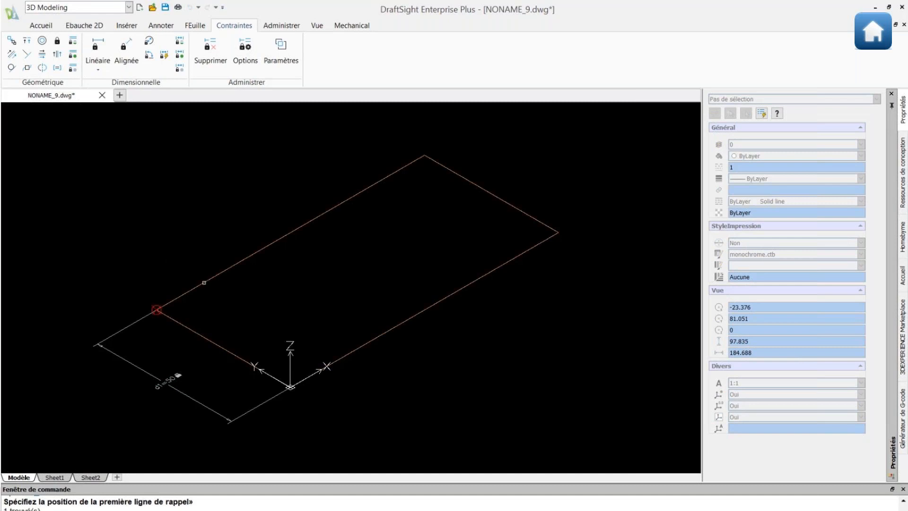
pyautogui.press('Escape')
# Add linear constraint d2=100 to the rectangle's long top edge.
pyautogui.press('Return')
pyautogui.write('e')
pyautogui.press('Return')
pyautogui.click(223, 272)
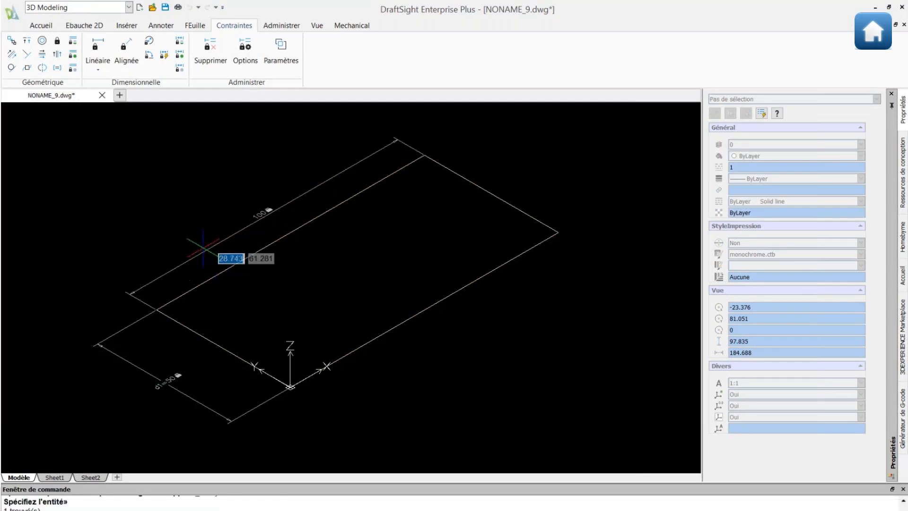
pyautogui.click(204, 248)
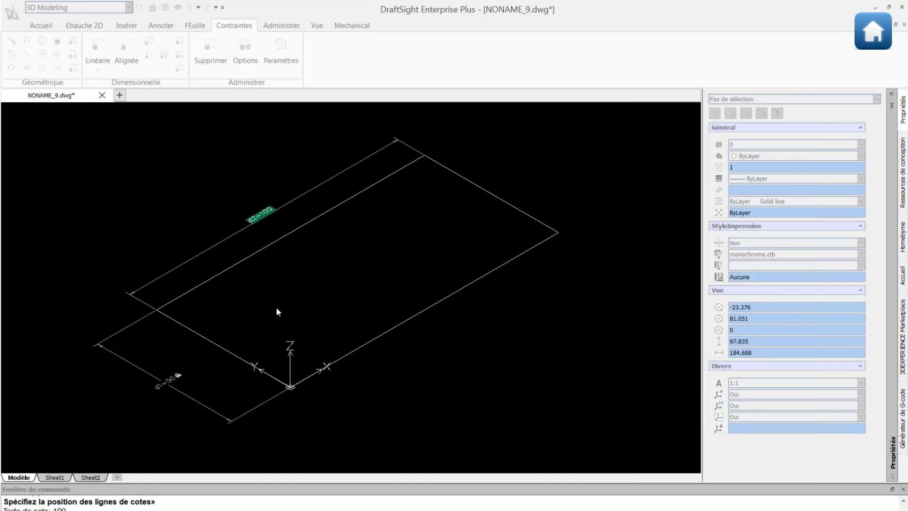
pyautogui.press('Escape')
pyautogui.click(281, 56)
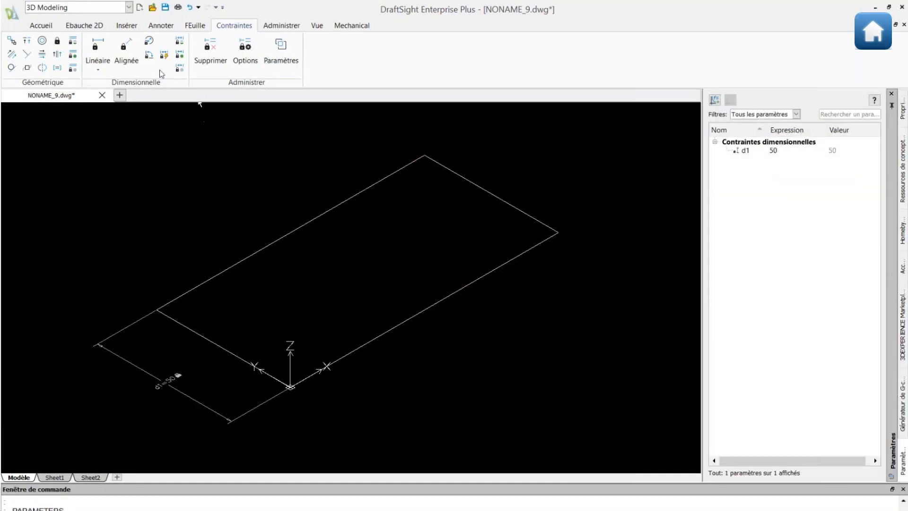
pyautogui.click(98, 48)
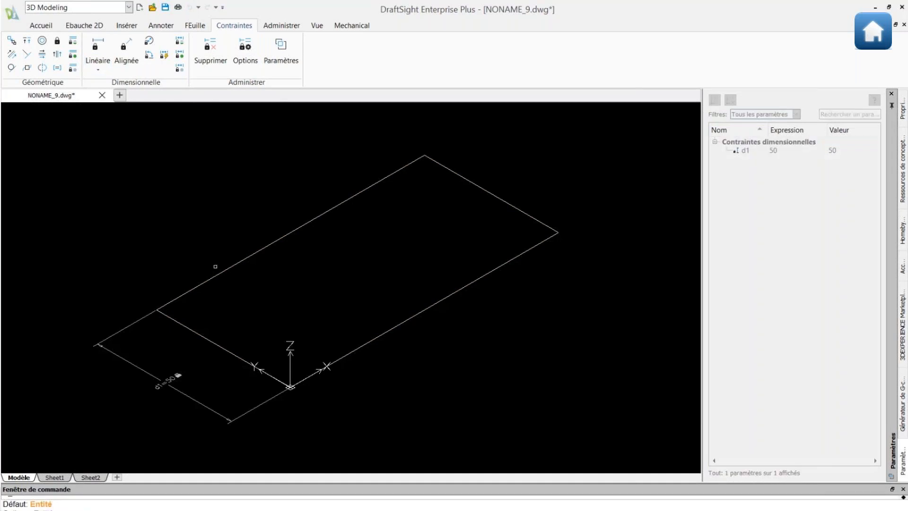
pyautogui.press('Return')
pyautogui.click(230, 267)
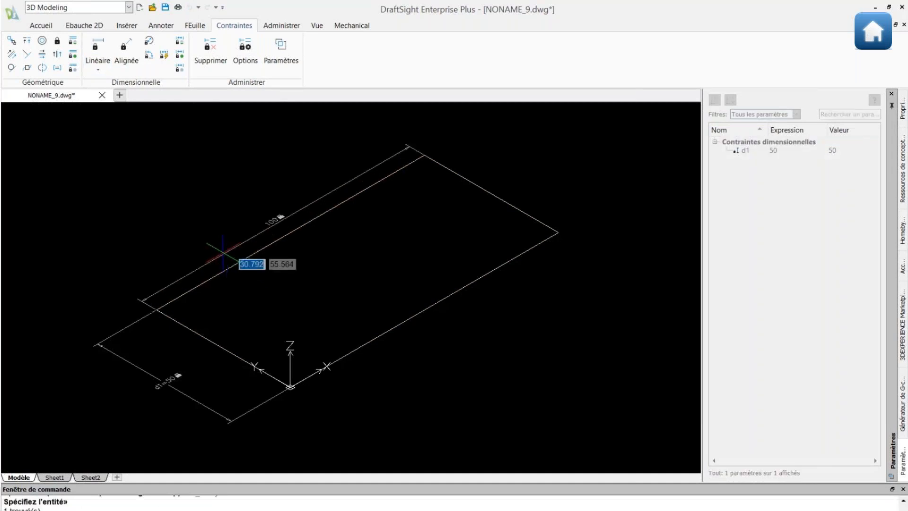
pyautogui.click(213, 240)
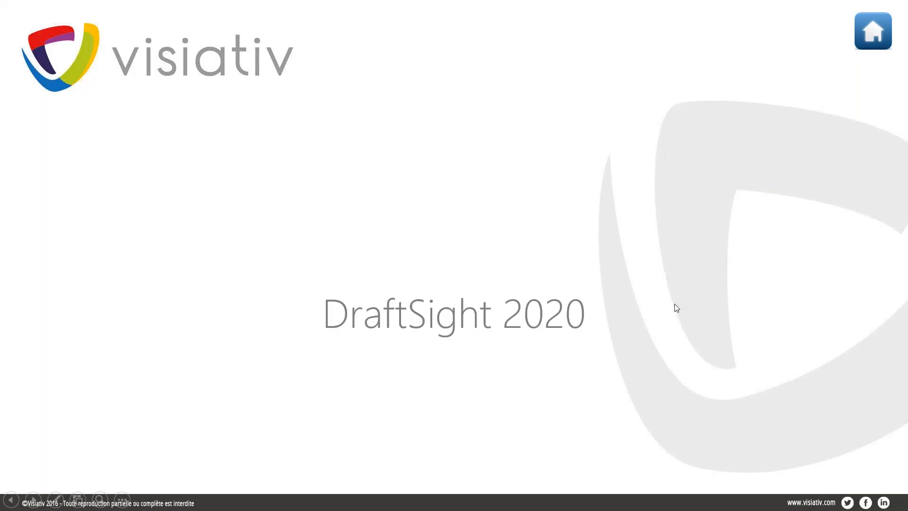
# Advance to the Historique timeline, reveal the DraftSight 2020 milestone, then continue to Blocs Dynamiques.
pyautogui.click(878, 35)
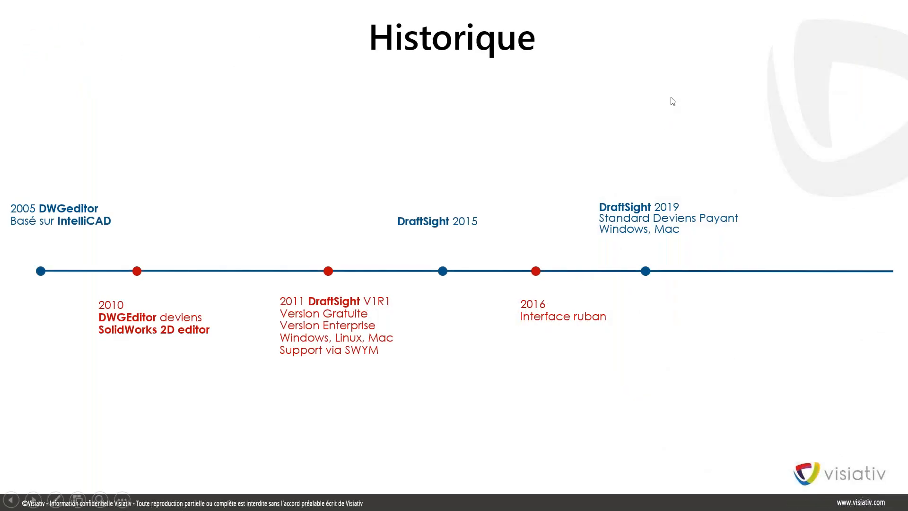
pyautogui.click(671, 98)
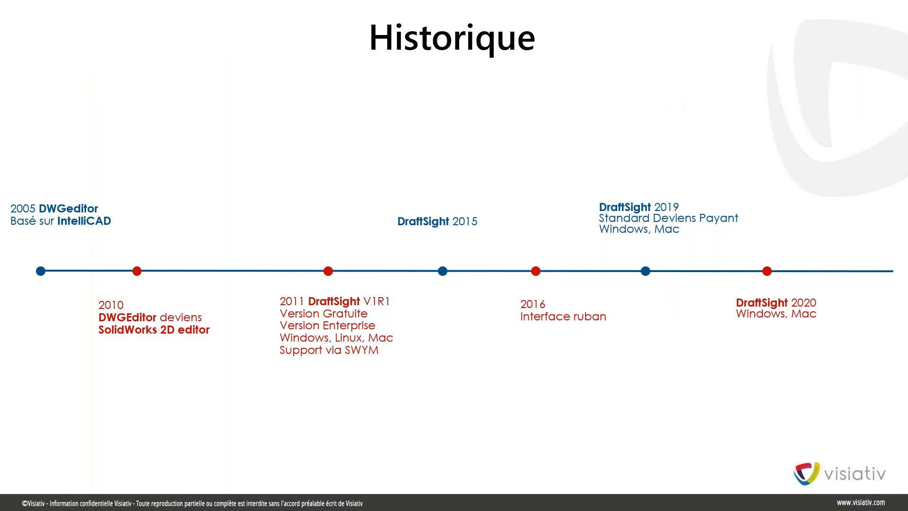
pyautogui.click(784, 316)
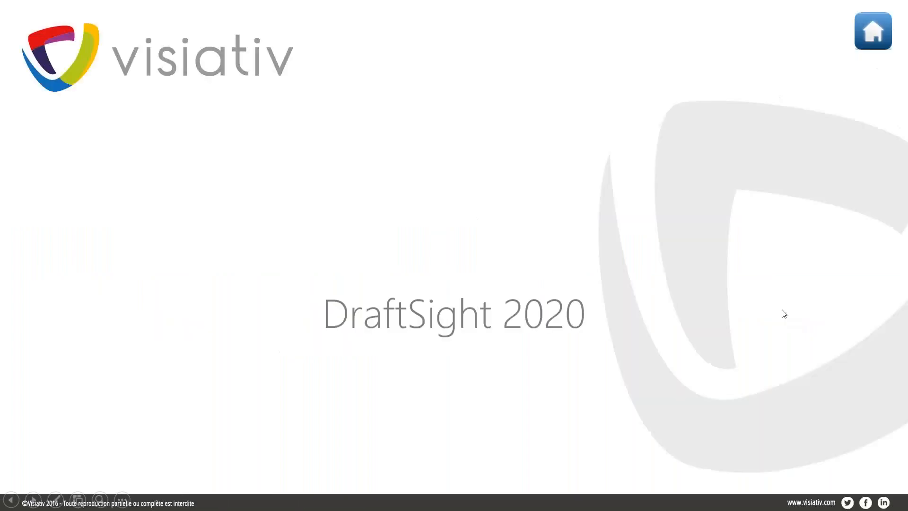
pyautogui.click(522, 246)
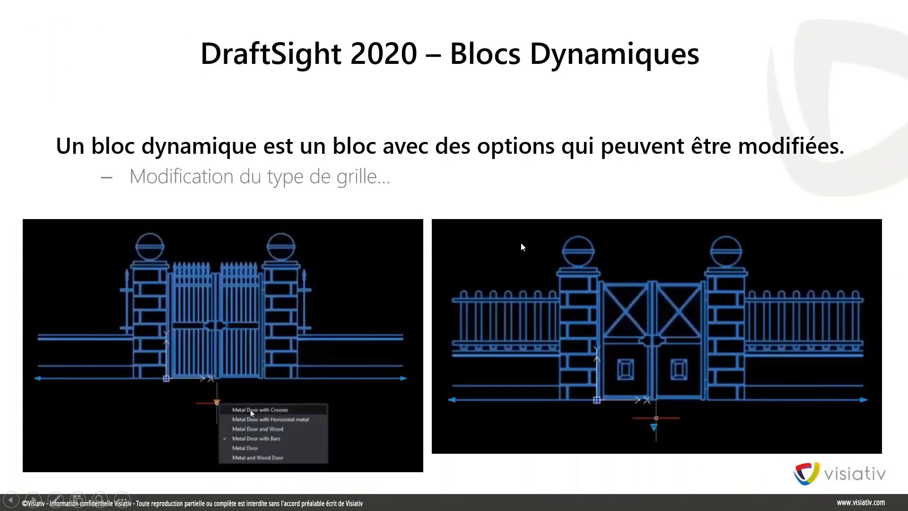
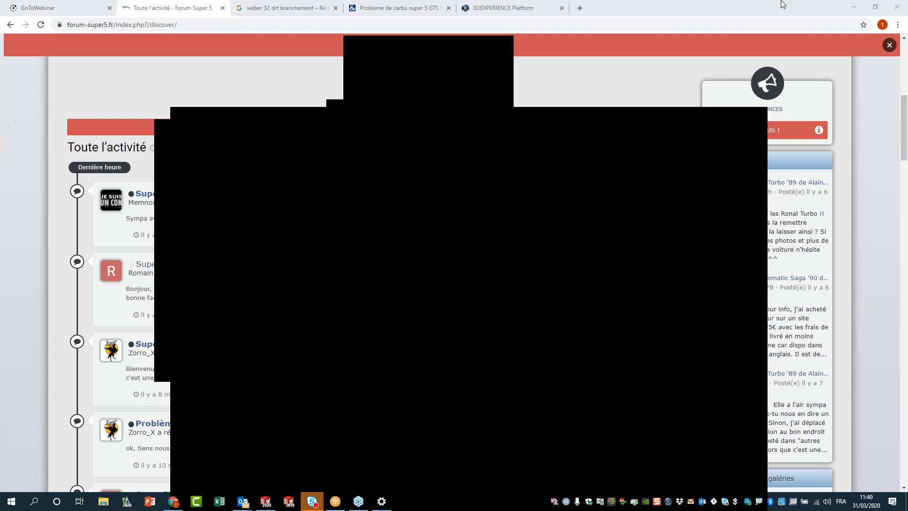
# Minimize Chrome and the Skype chat window so SOLIDWORKS Premium 2020 comes forward.
pyautogui.click(854, 9)
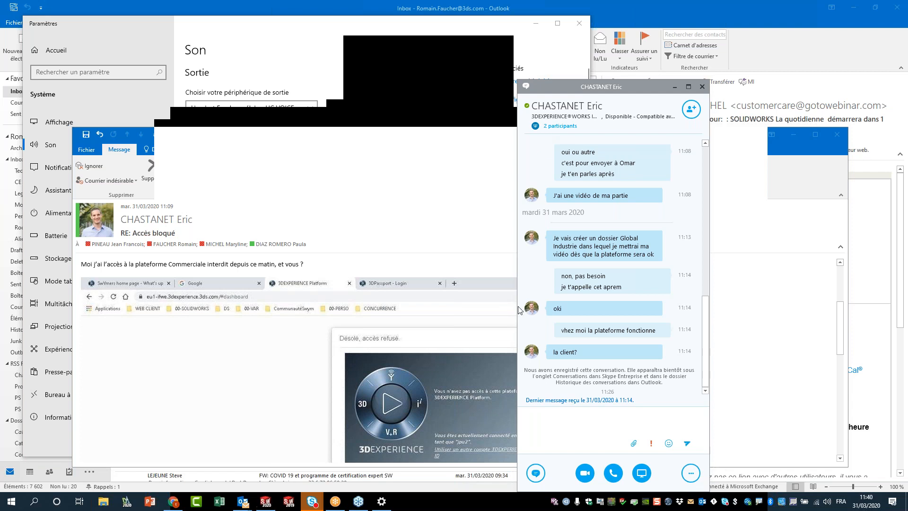
pyautogui.click(675, 87)
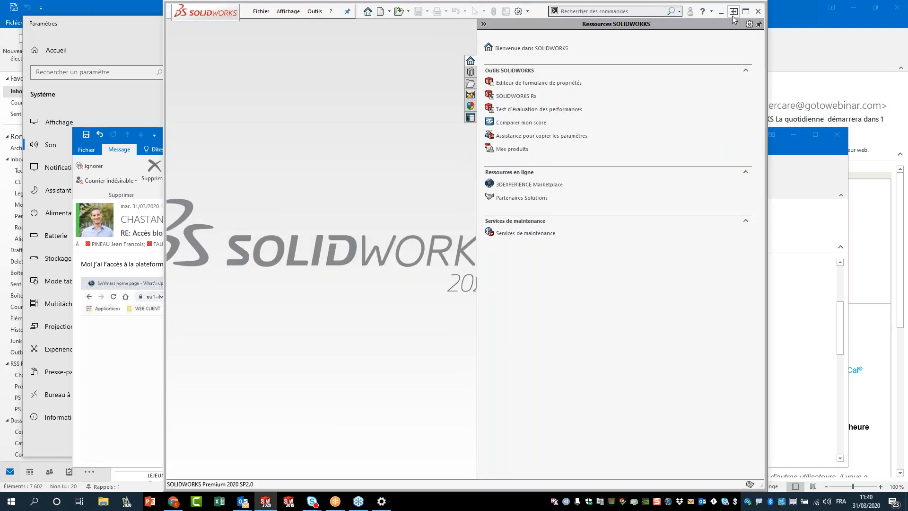
# Maximize SOLIDWORKS, cancel a new document, show Open on TutorielDriveWorksXpress, and launch DraftSight.
pyautogui.click(746, 11)
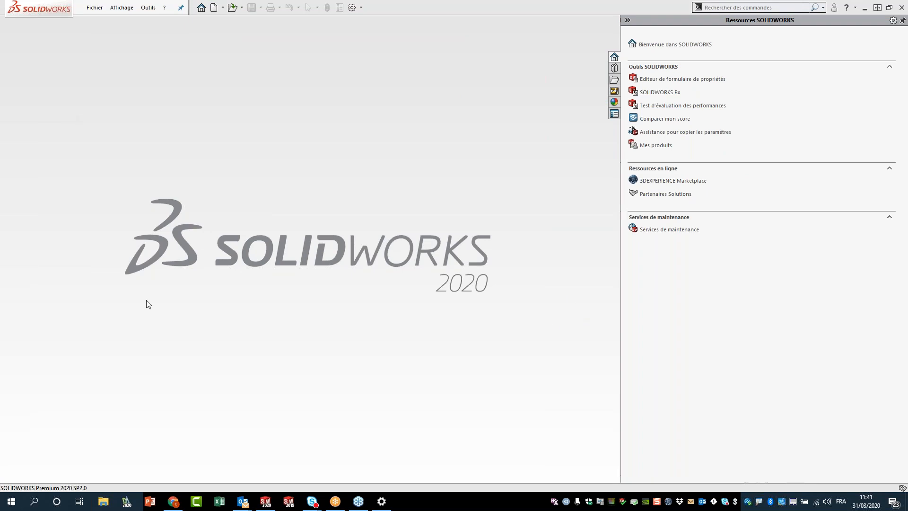
pyautogui.click(223, 7)
pyautogui.click(227, 20)
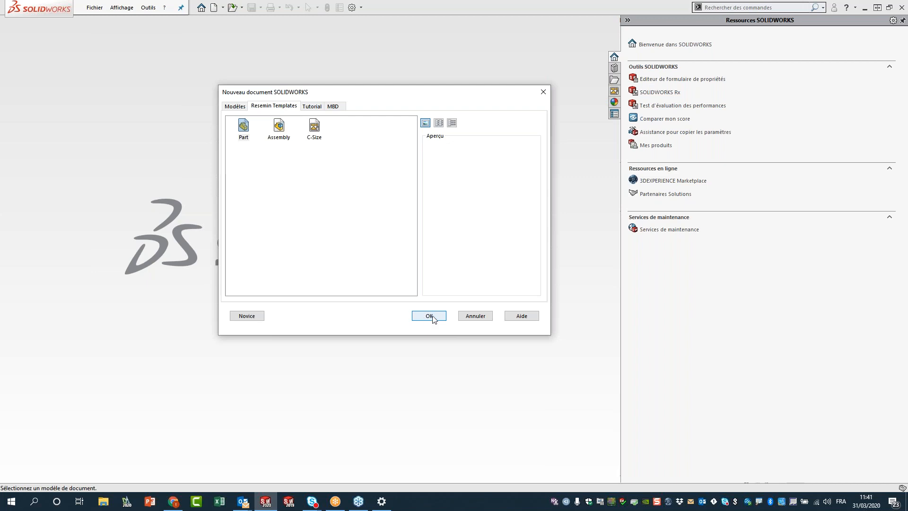
pyautogui.click(458, 315)
pyautogui.click(233, 8)
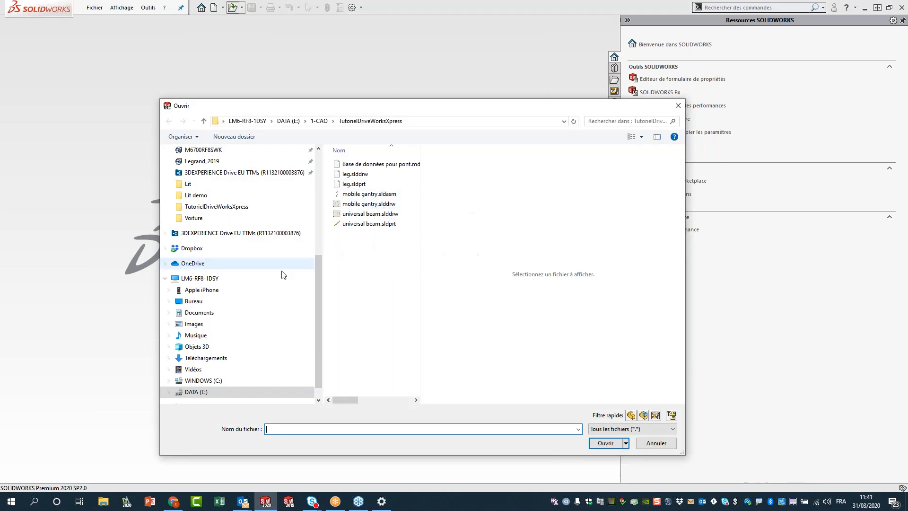
pyautogui.click(128, 502)
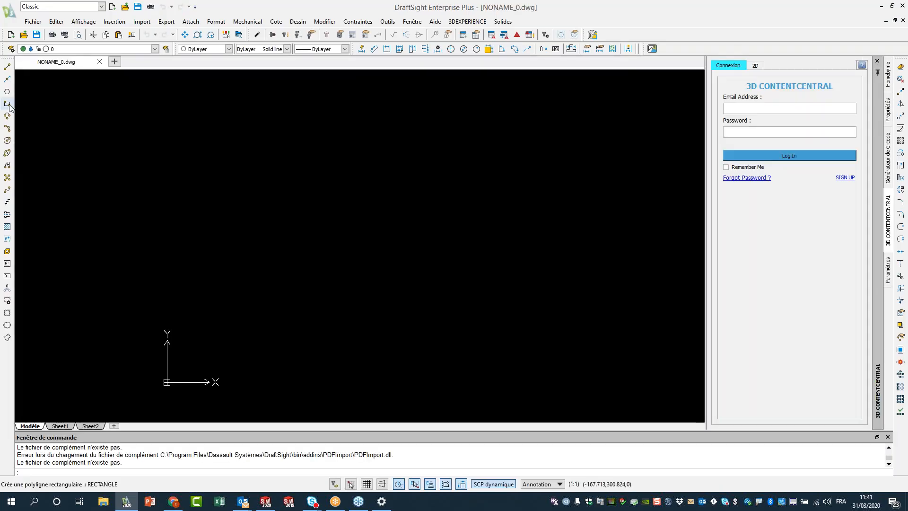
# Draw a tall rectangle in DraftSight and zoom to fit it.
pyautogui.click(7, 104)
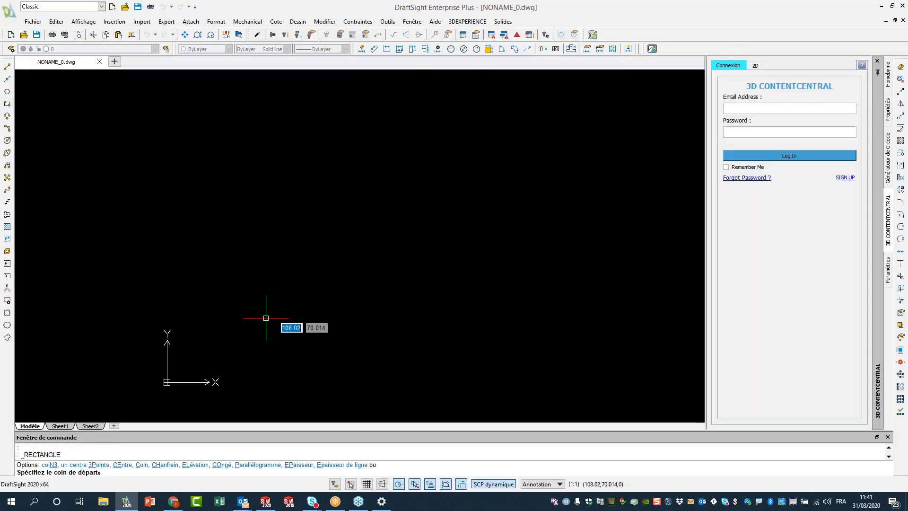
pyautogui.click(266, 317)
pyautogui.click(162, 71)
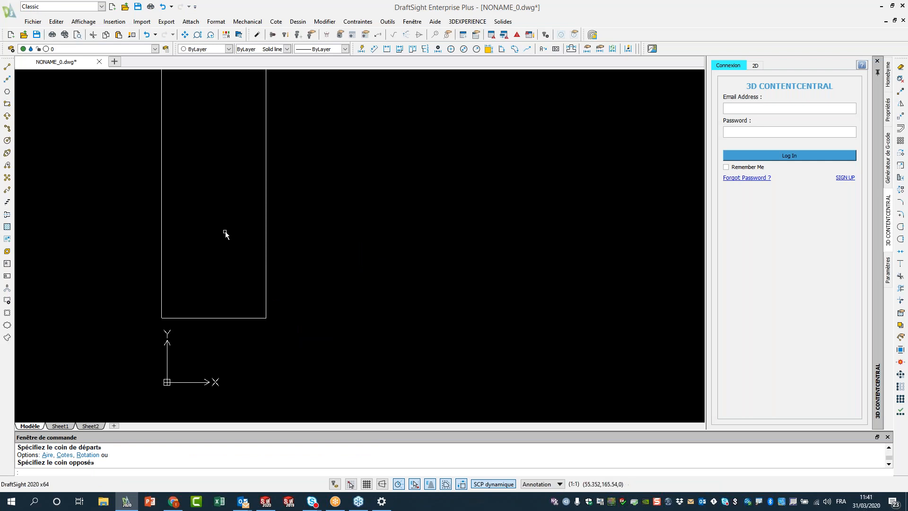
pyautogui.middleClick(314, 199)
pyautogui.middleClick(313, 200)
pyautogui.scroll(-3, 288, 199)
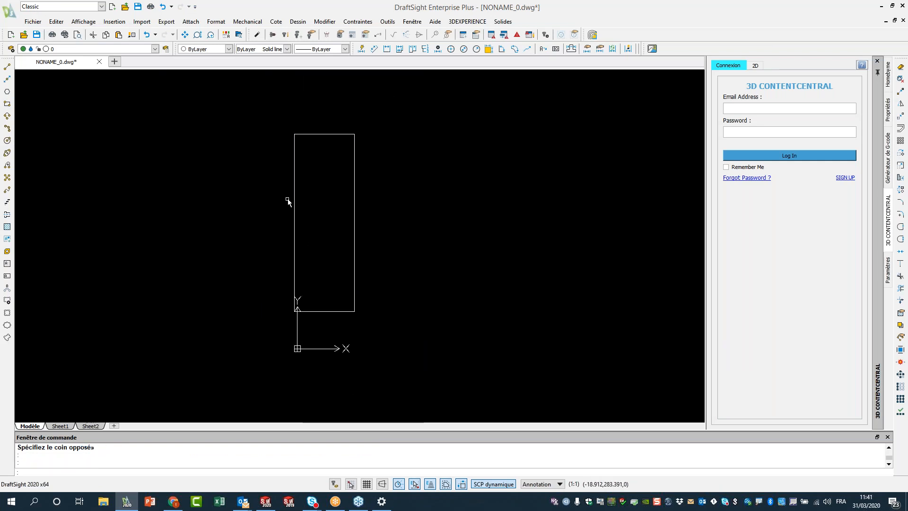
# Save the drawing as NONAME_0.dwg on the Desktop.
pyautogui.click(37, 35)
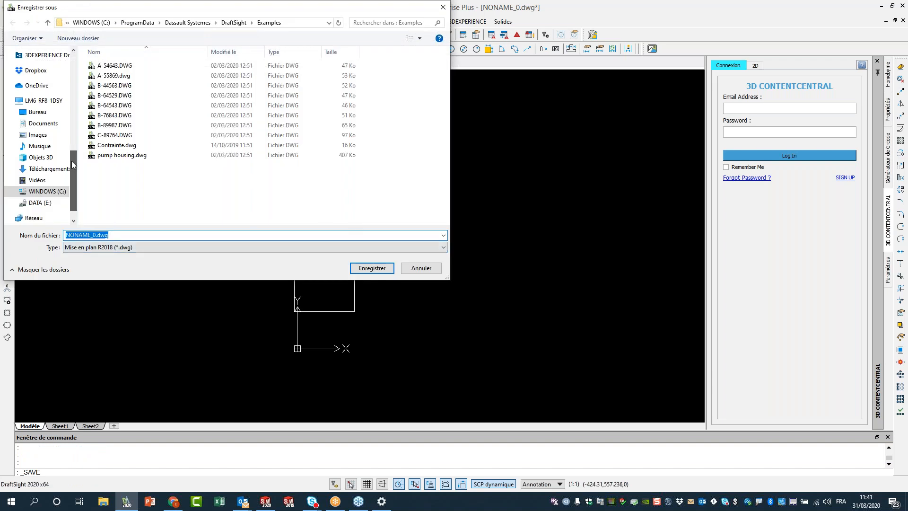
pyautogui.click(38, 70)
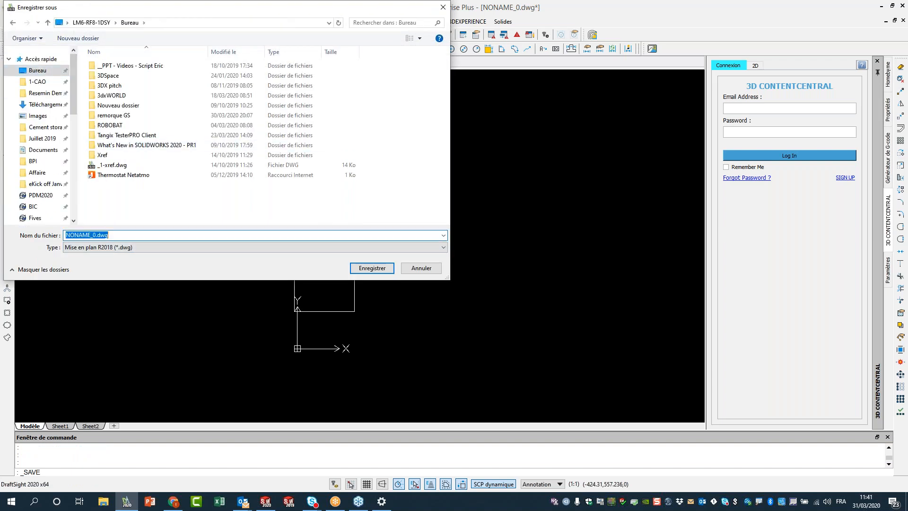
pyautogui.click(385, 268)
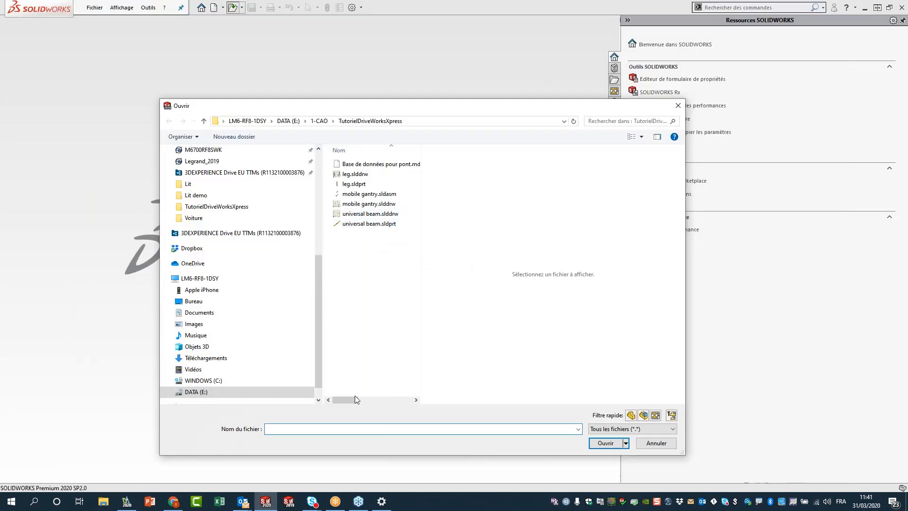
# Cancel the Open dialog and create a new SOLIDWORKS part.
pyautogui.click(655, 445)
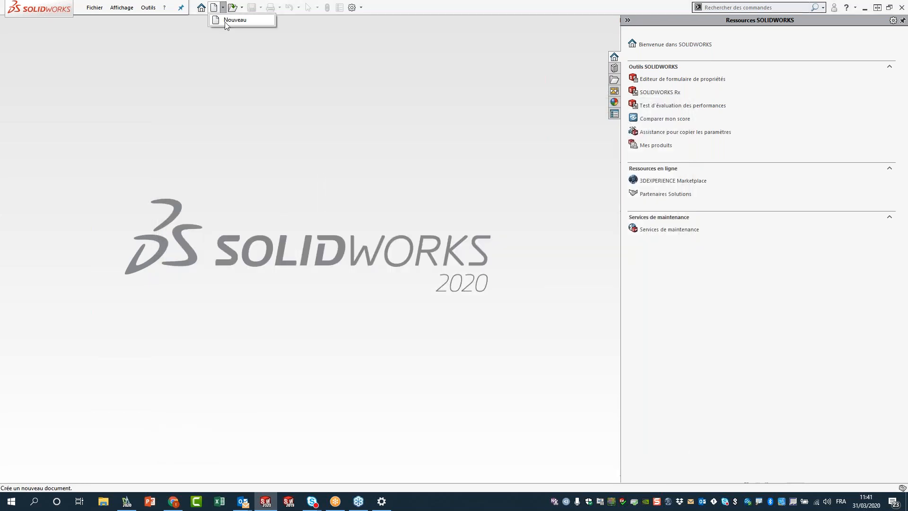
pyautogui.click(227, 24)
pyautogui.click(429, 318)
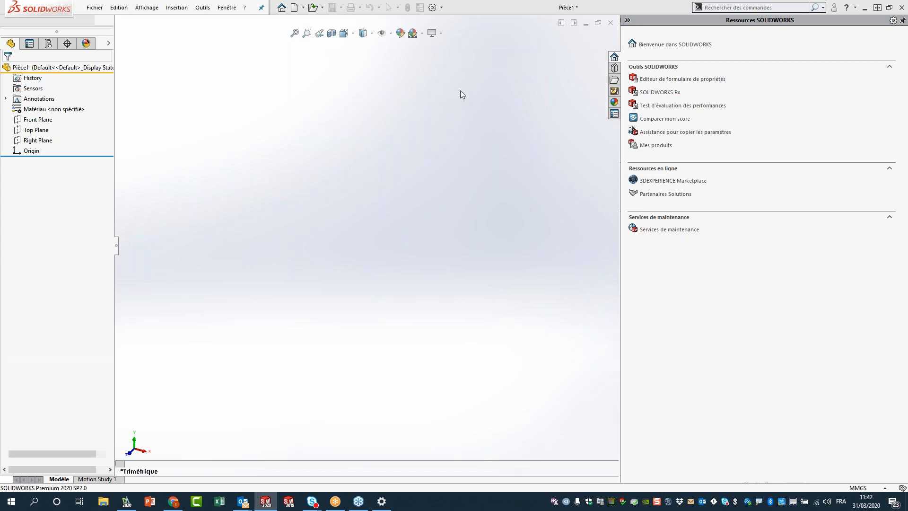
# Turn on the Blocs toolbar, start Insérer un bloc, and sketch on Front Plane viewed head-on.
pyautogui.rightClick(638, 37)
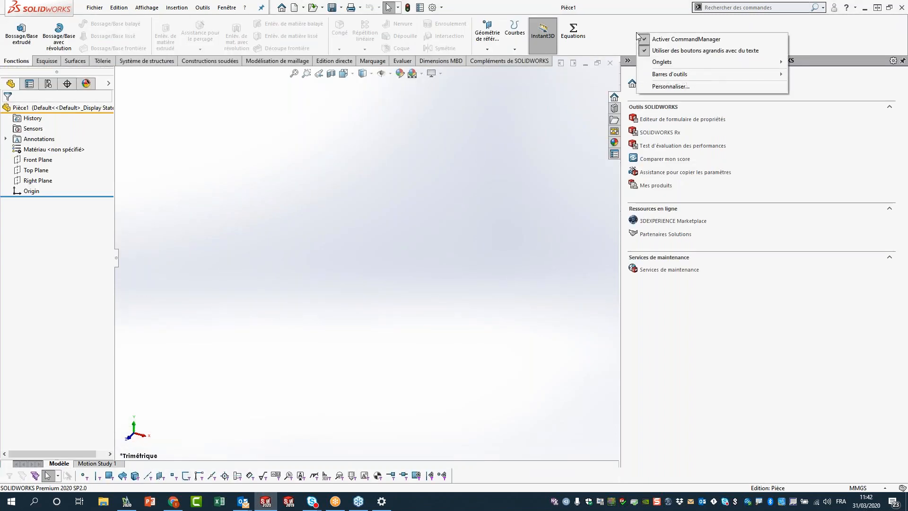
pyautogui.moveTo(660, 64)
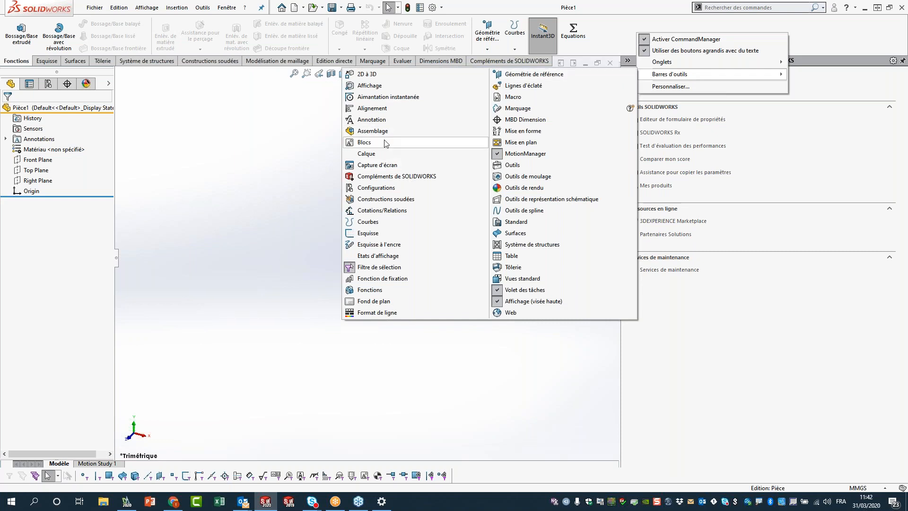
pyautogui.click(378, 142)
pyautogui.click(201, 184)
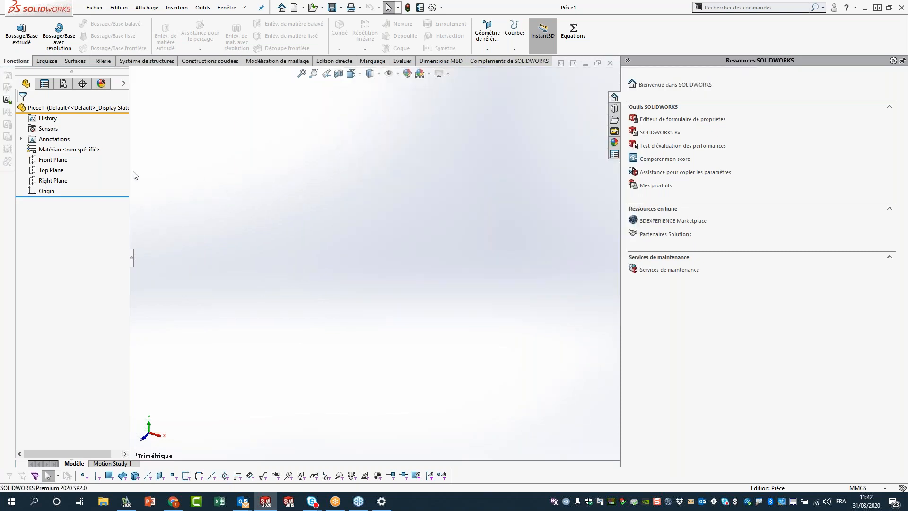
pyautogui.click(46, 161)
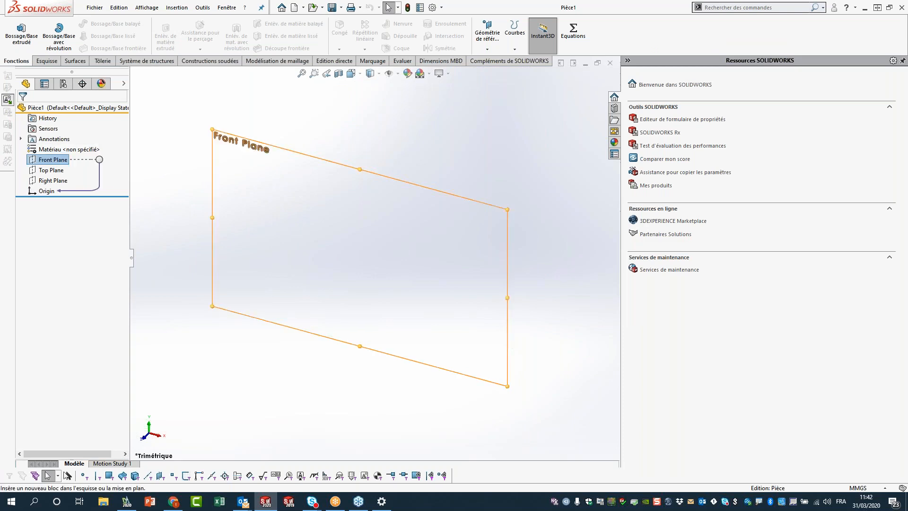
pyautogui.hotkey('ctrl', '8')
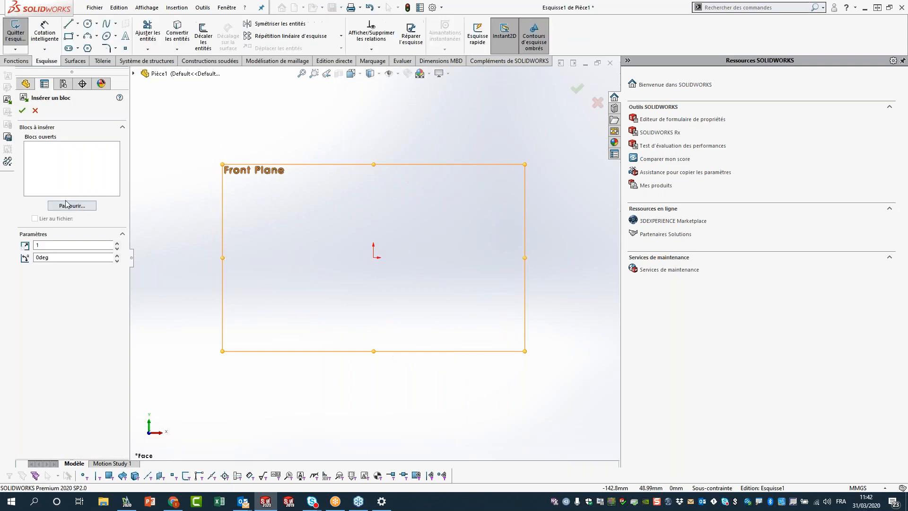
# Load NONAME_0.dwg from the Desktop as a block linked to its file.
pyautogui.click(67, 204)
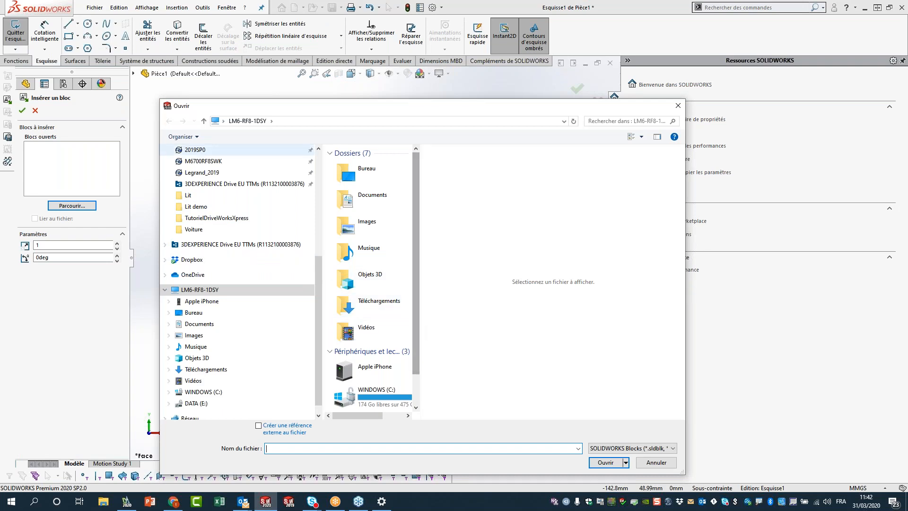
pyautogui.click(194, 312)
pyautogui.click(632, 448)
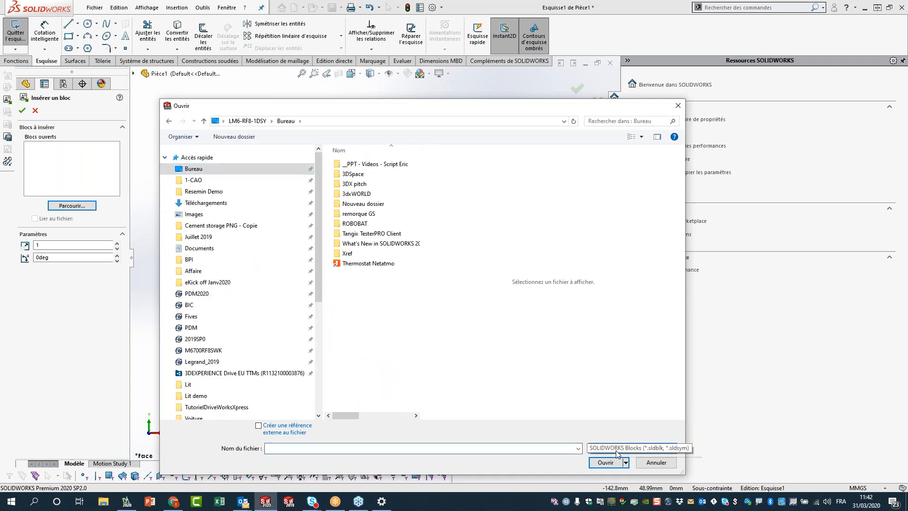
pyautogui.click(629, 465)
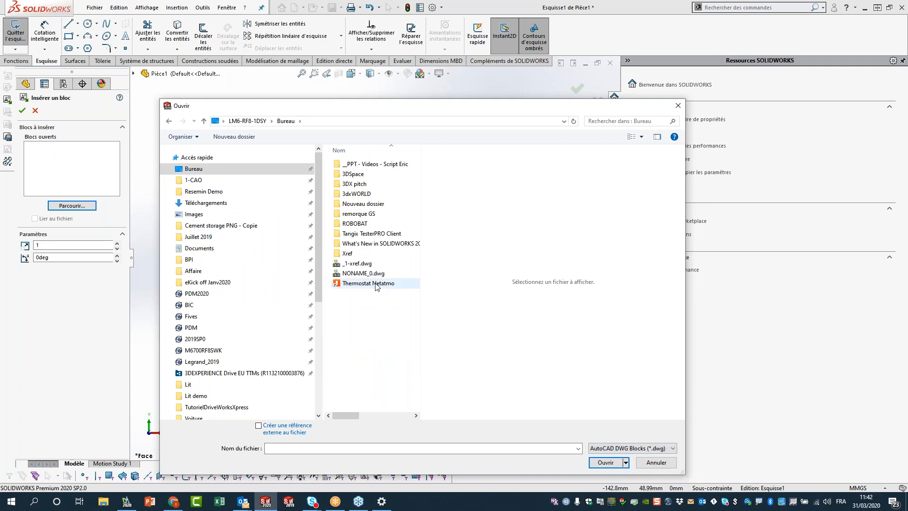
pyautogui.click(360, 274)
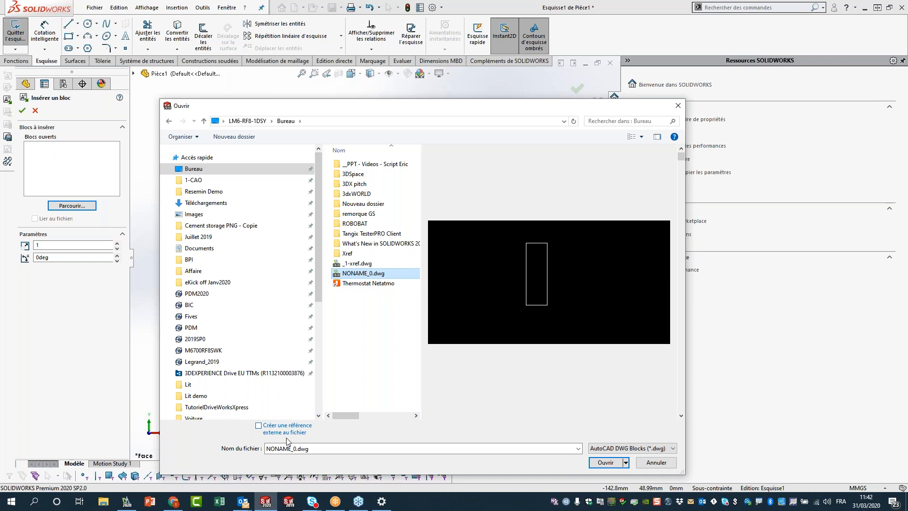
pyautogui.click(277, 426)
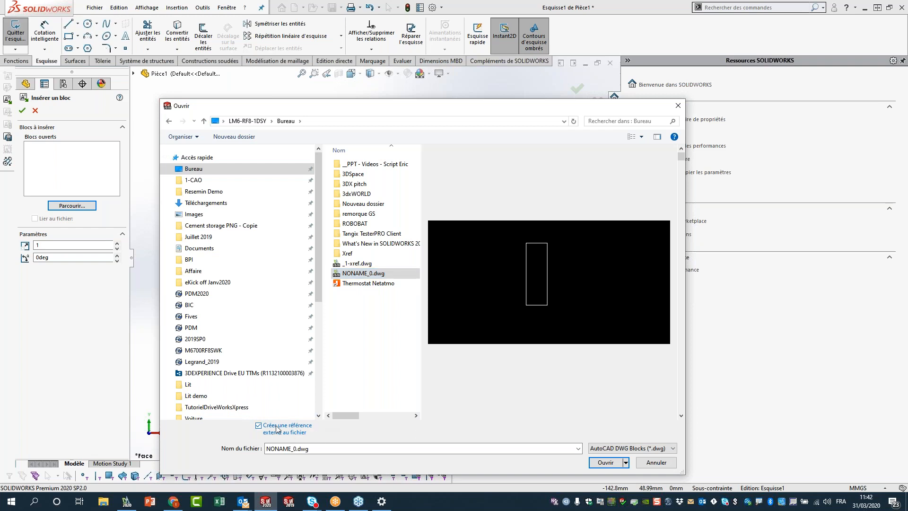
pyautogui.click(604, 464)
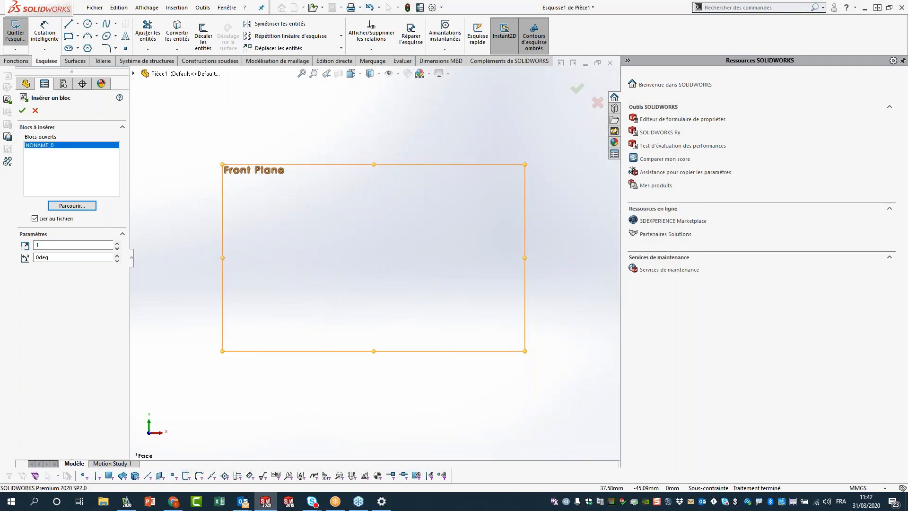
# Place the block's lower-left corner on the sketch origin and confirm.
pyautogui.scroll(5, 396, 312)
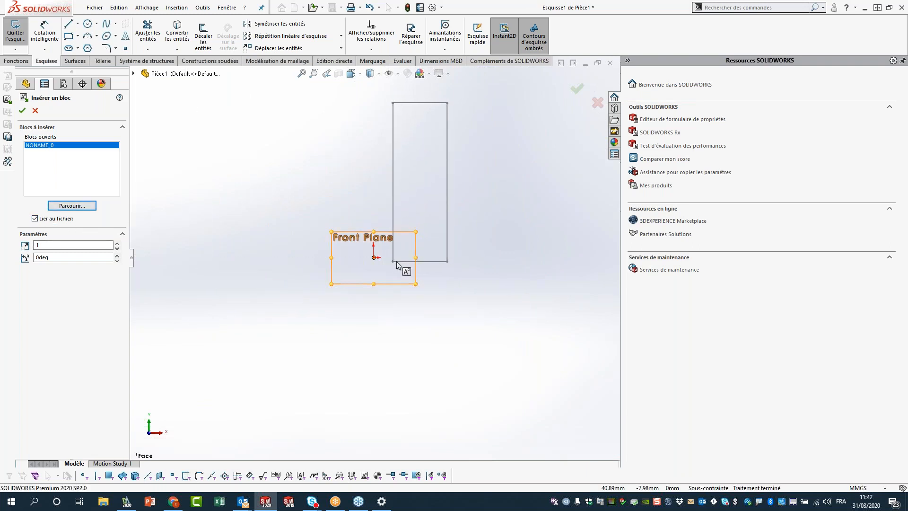
pyautogui.click(374, 257)
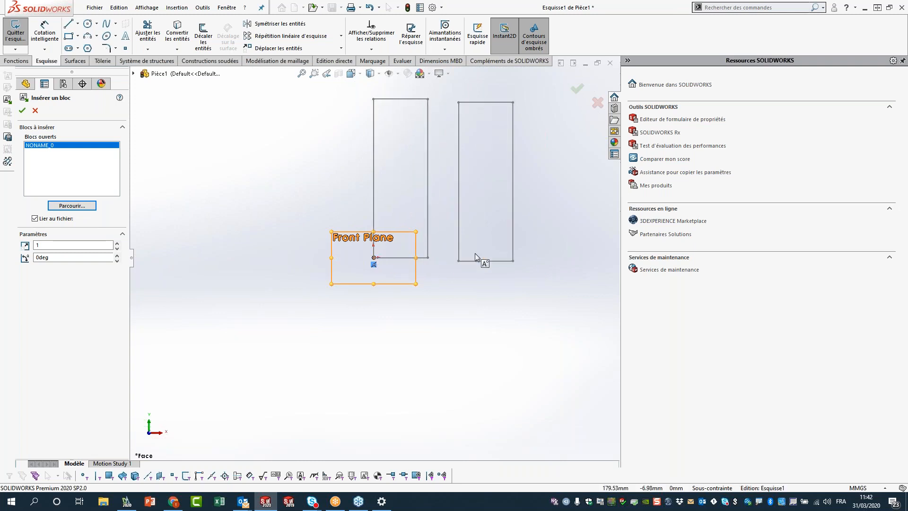
pyautogui.click(578, 88)
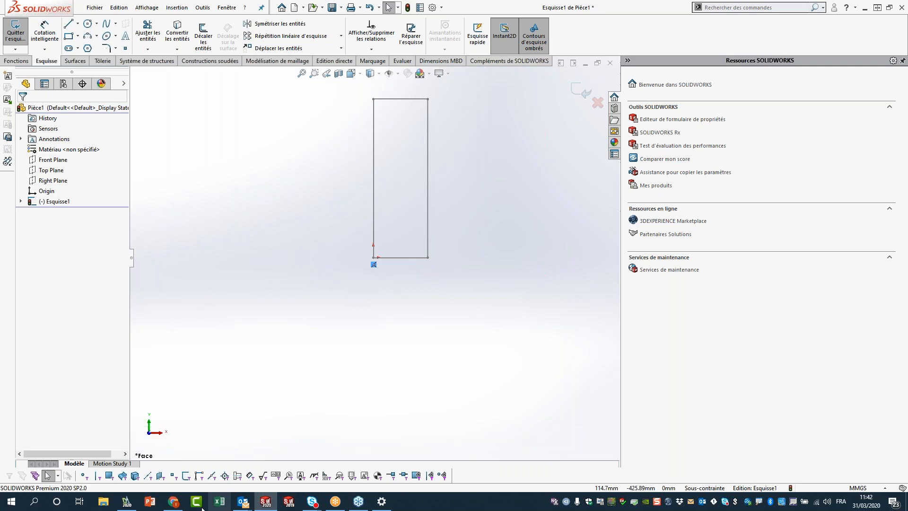
# In DraftSight, drag the rectangle's top-right corner down and inward to slant the outline.
pyautogui.click(127, 502)
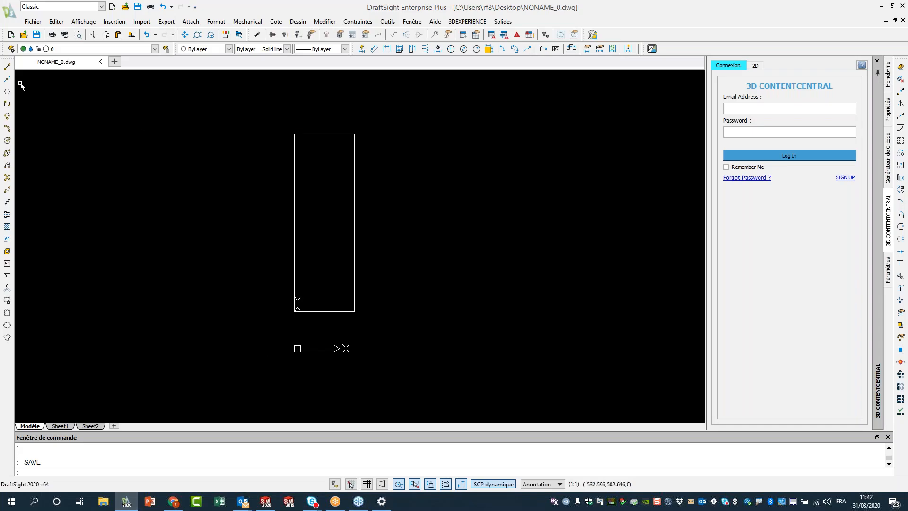
pyautogui.click(363, 136)
pyautogui.click(331, 112)
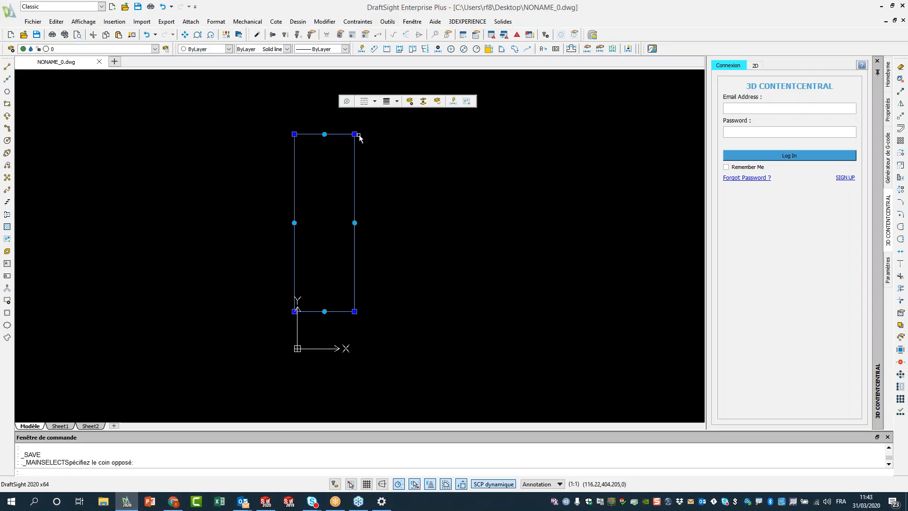
pyautogui.click(354, 134)
pyautogui.click(338, 193)
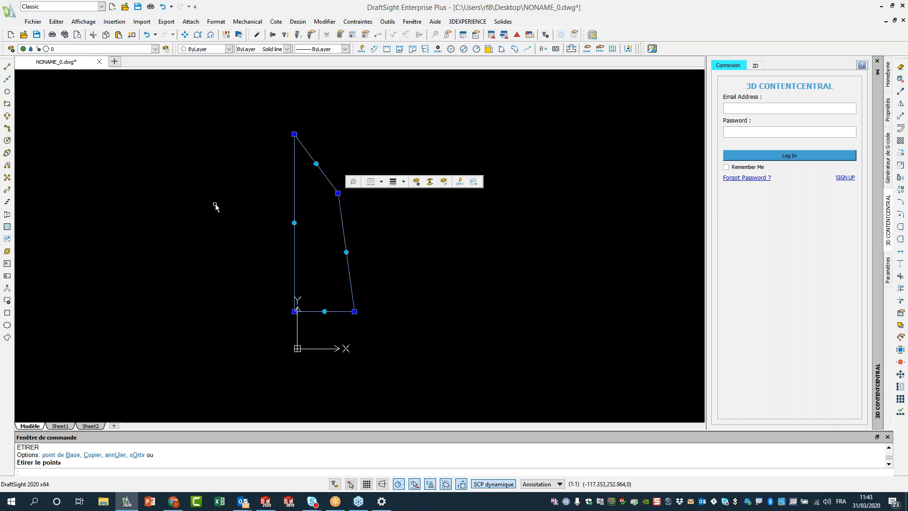
# Draw a line from the left edge to the slanted edge, then save NONAME_0.dwg.
pyautogui.click(8, 69)
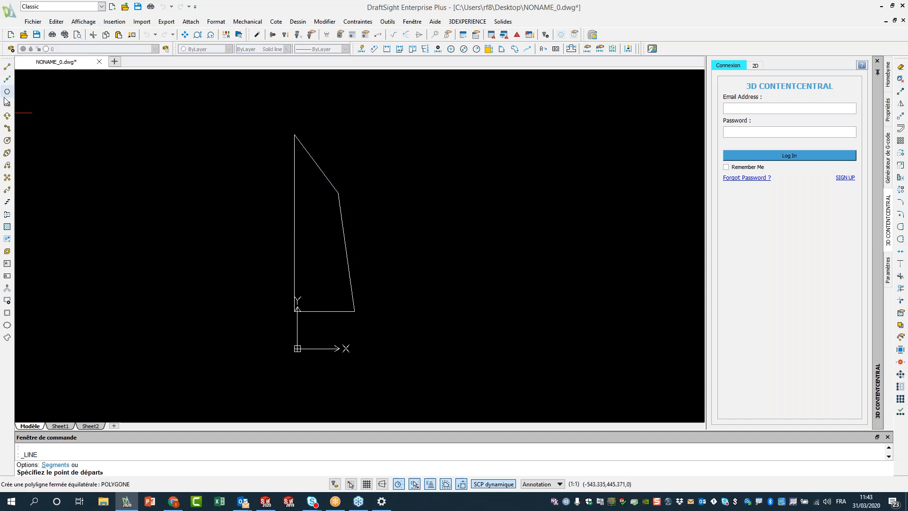
pyautogui.click(294, 223)
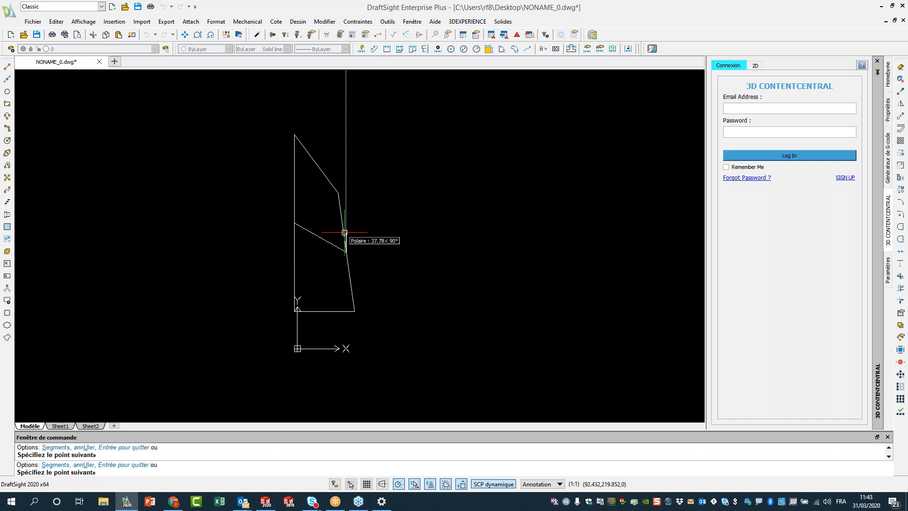
pyautogui.click(347, 250)
pyautogui.press('Escape')
pyautogui.press('Escape')
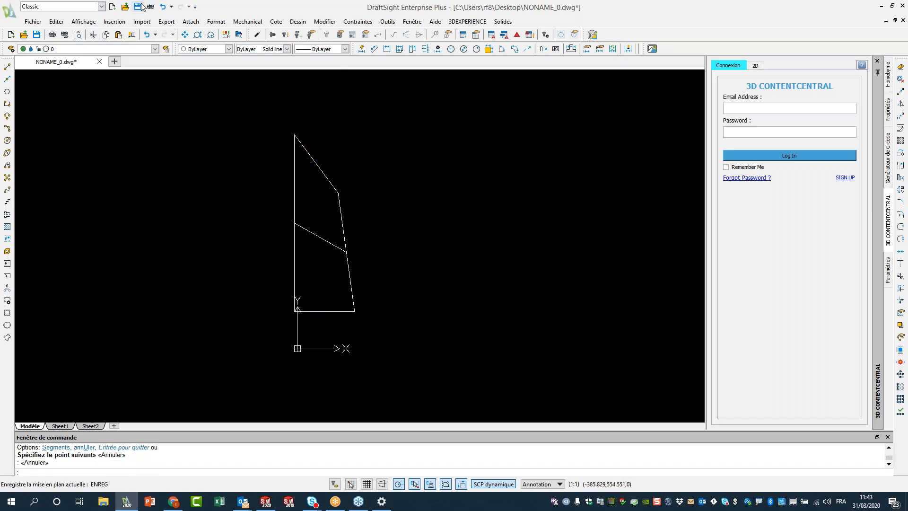
pyautogui.click(138, 7)
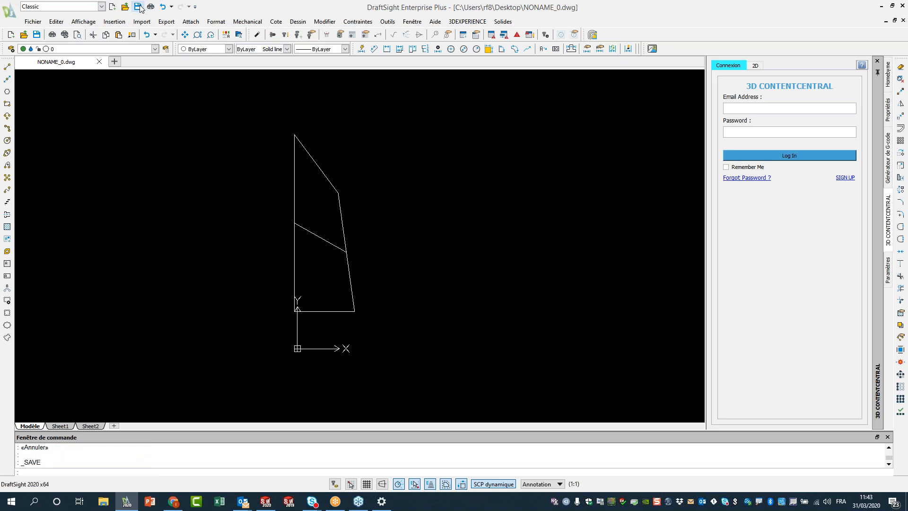
pyautogui.click(881, 6)
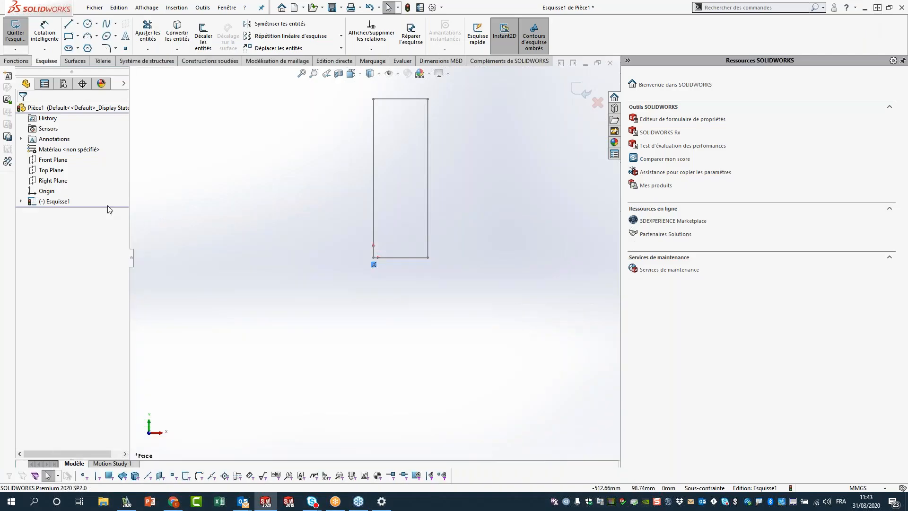
# Expand Esquisse1 to show the NONAME_0-1 block updated with the slanted outline and crossing line.
pyautogui.click(20, 201)
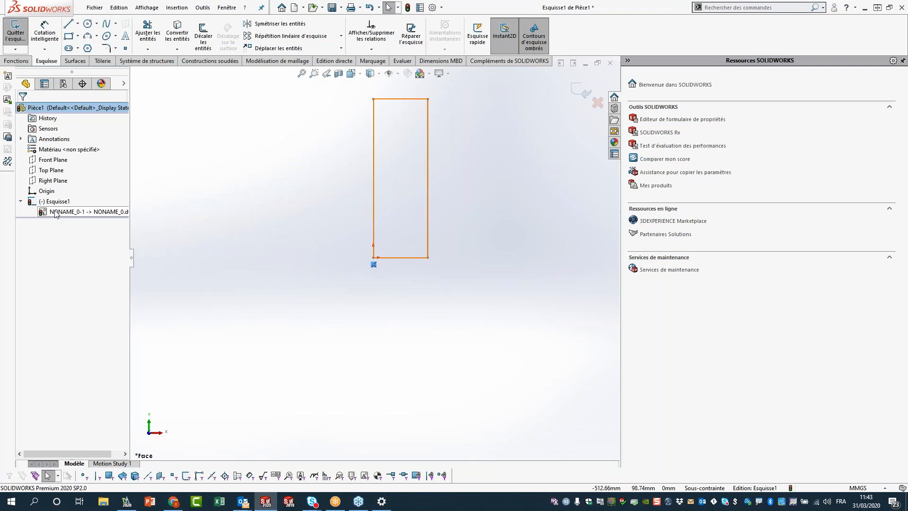
pyautogui.rightClick(54, 212)
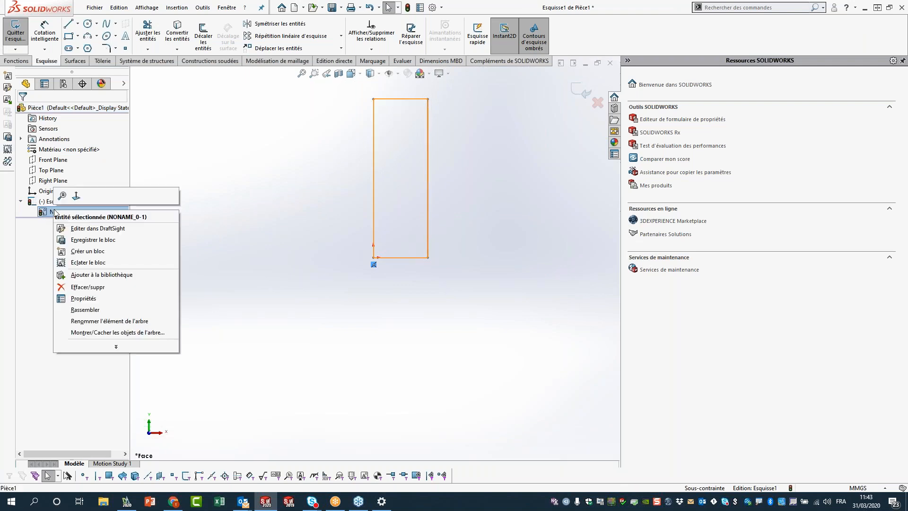
pyautogui.click(241, 192)
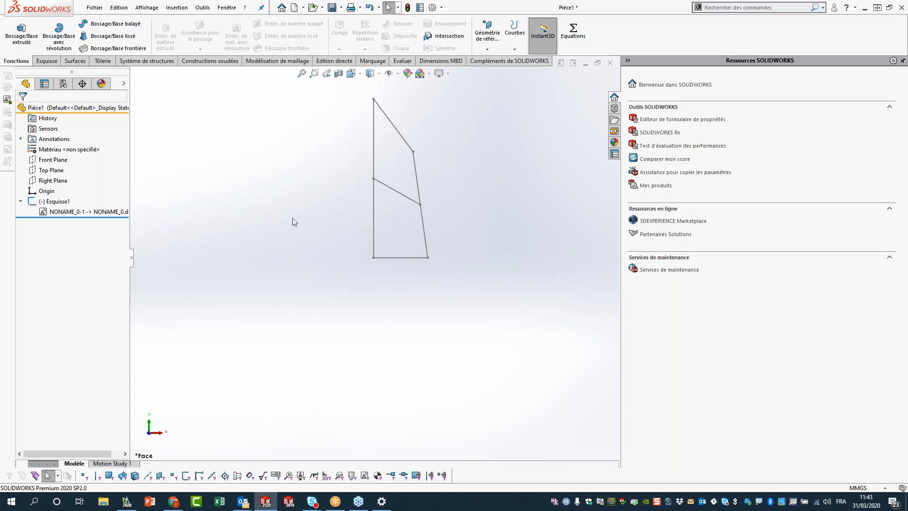
# Extrude both regions of the tapered block sketch into one solid, Boss.-Extru.2.
pyautogui.moveTo(267, 227); pyautogui.dragTo(267, 178, button='middle')
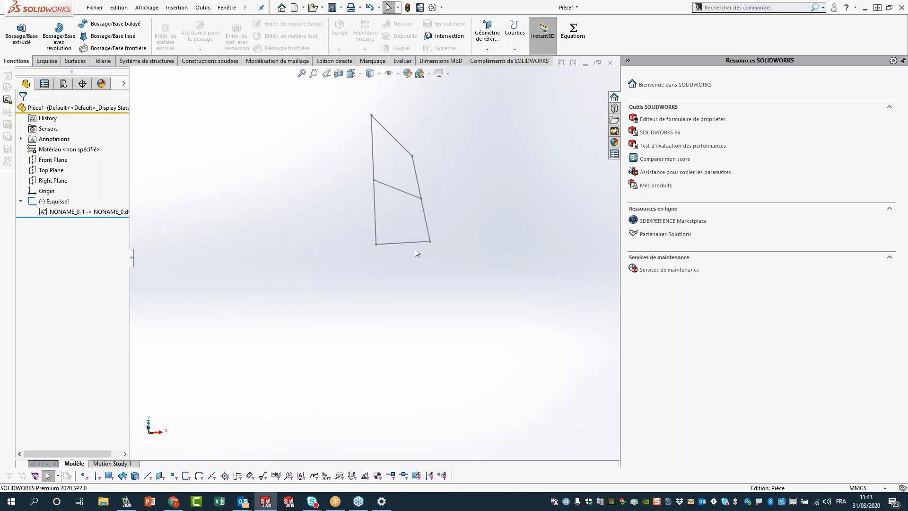
pyautogui.click(414, 243)
pyautogui.moveTo(413, 230); pyautogui.dragTo(412, 211)
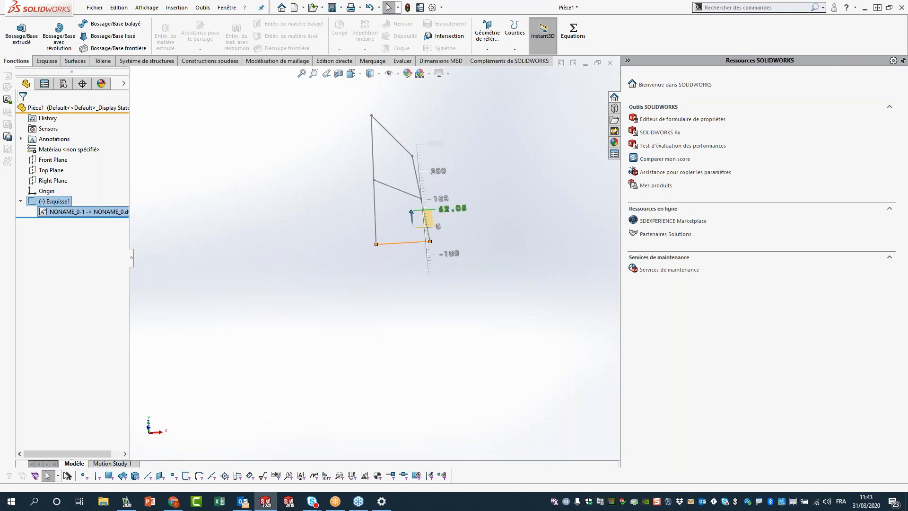
pyautogui.click(21, 34)
pyautogui.click(400, 172)
pyautogui.click(402, 205)
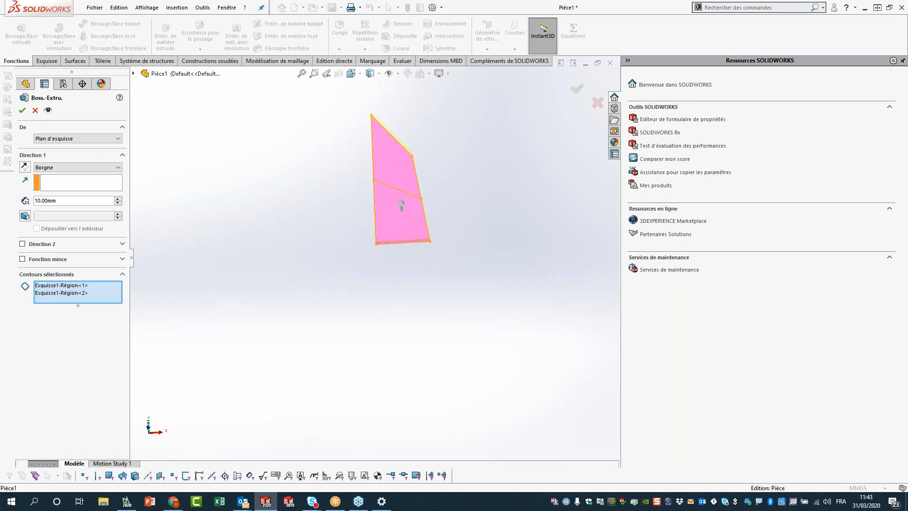
pyautogui.click(577, 90)
pyautogui.moveTo(492, 127); pyautogui.dragTo(289, 184, button='middle')
pyautogui.click(402, 155)
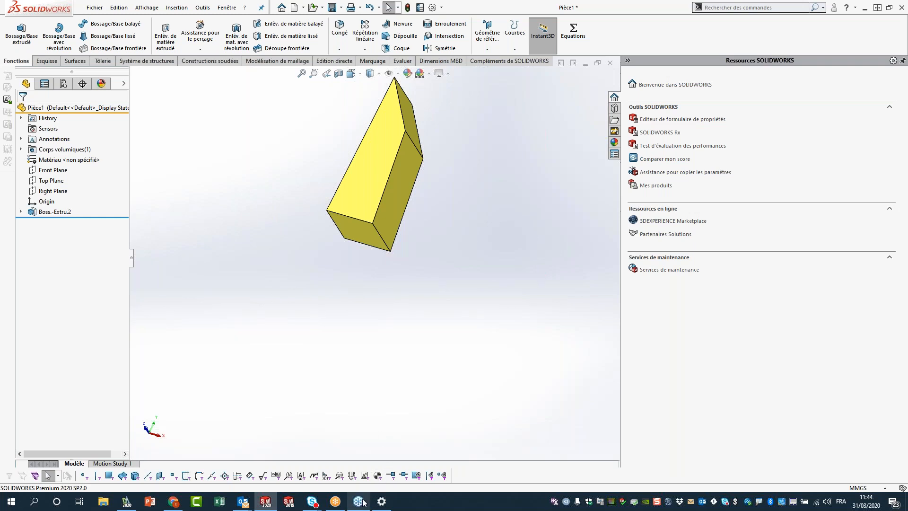
pyautogui.moveTo(338, 503)
pyautogui.moveTo(539, 214); pyautogui.dragTo(416, 222, button='middle')
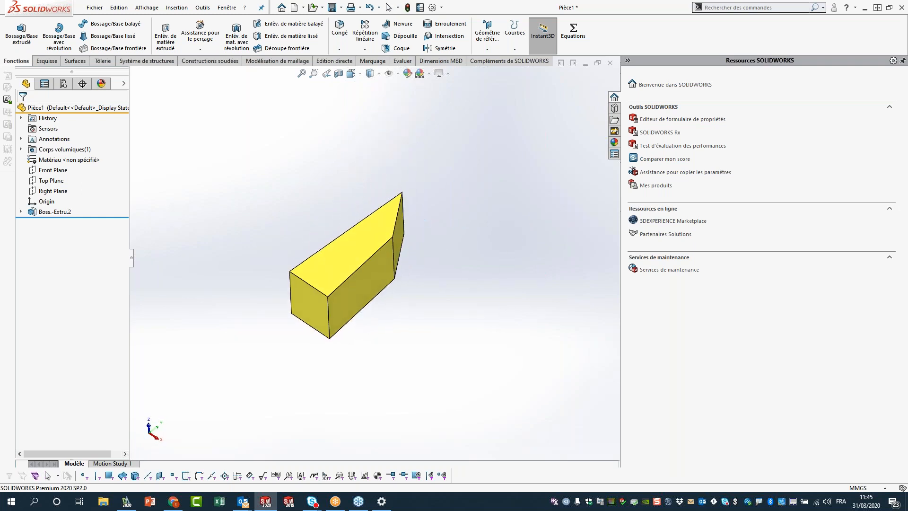
# Open System Options from the gear menu and go to the Performance page.
pyautogui.click(442, 7)
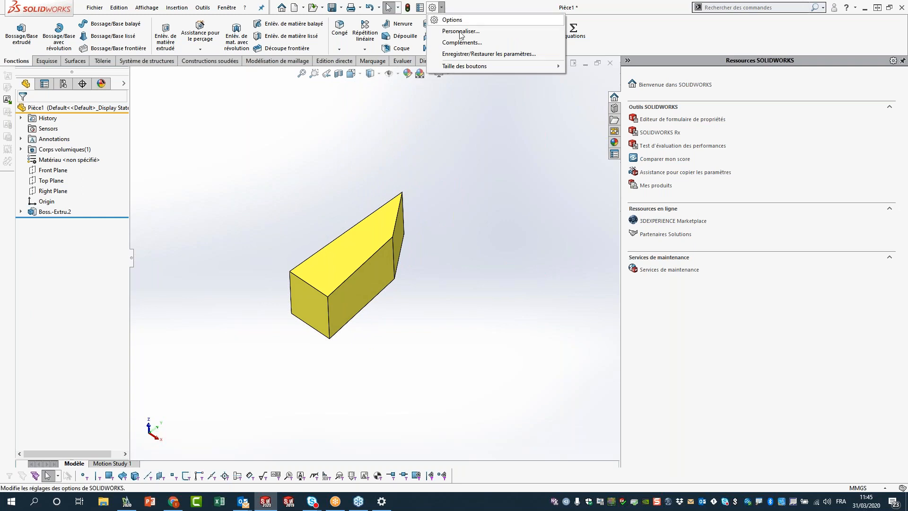
pyautogui.click(452, 19)
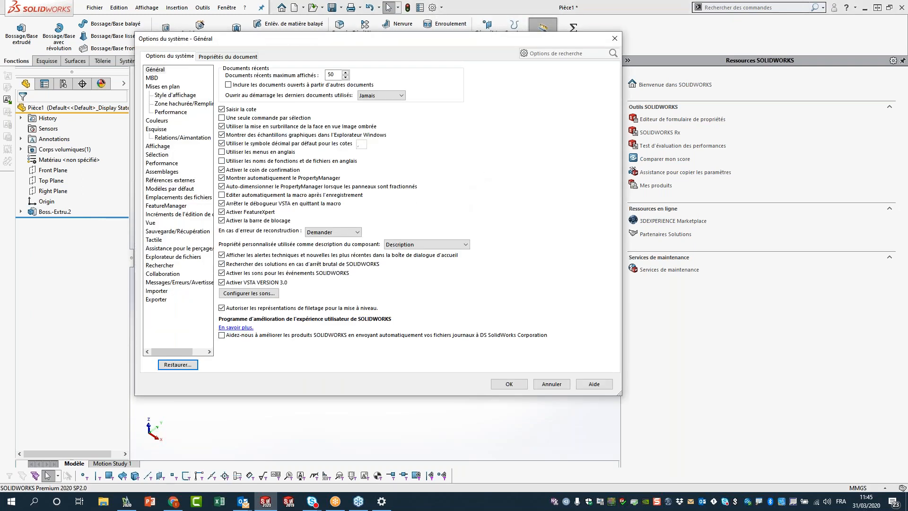
pyautogui.click(160, 163)
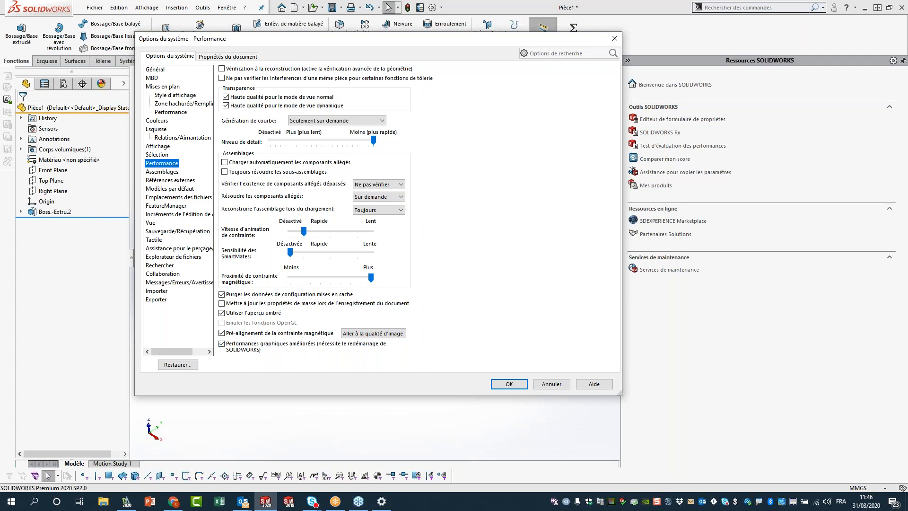
pyautogui.click(14, 508)
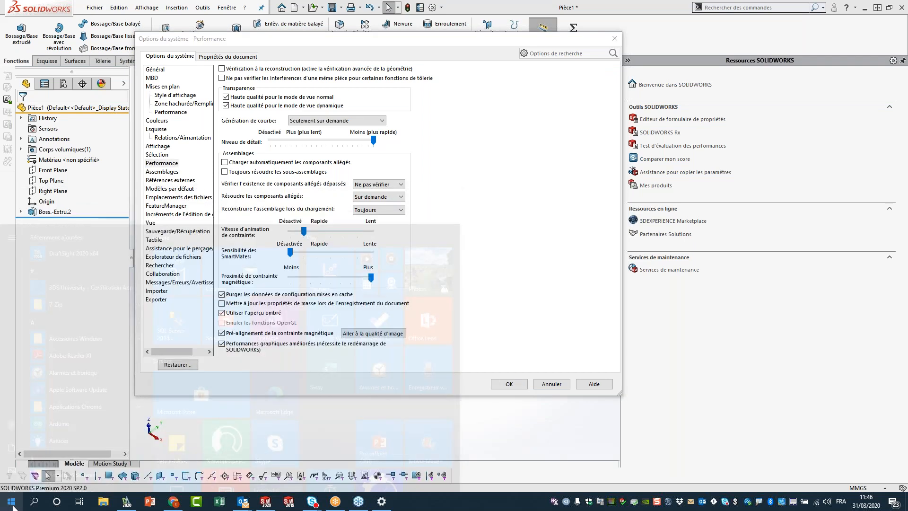
pyautogui.write('solidworks rx')
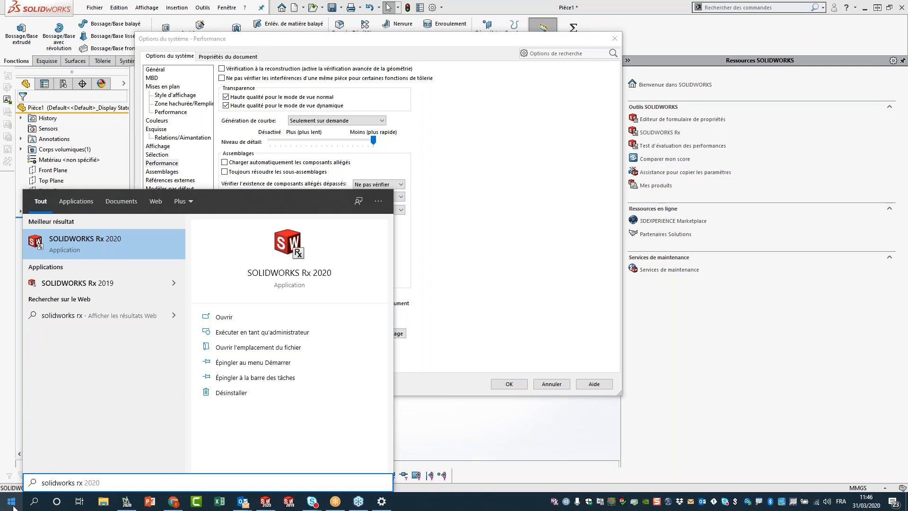
pyautogui.click(122, 251)
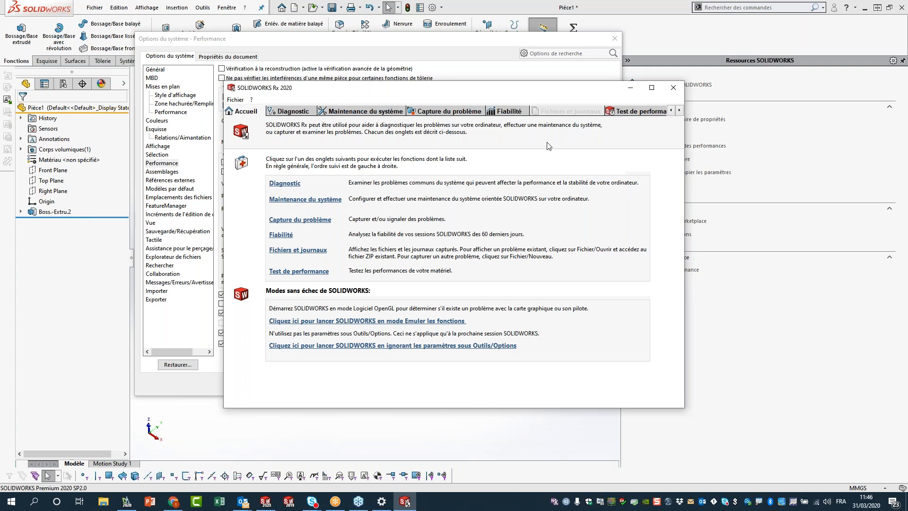
pyautogui.click(675, 88)
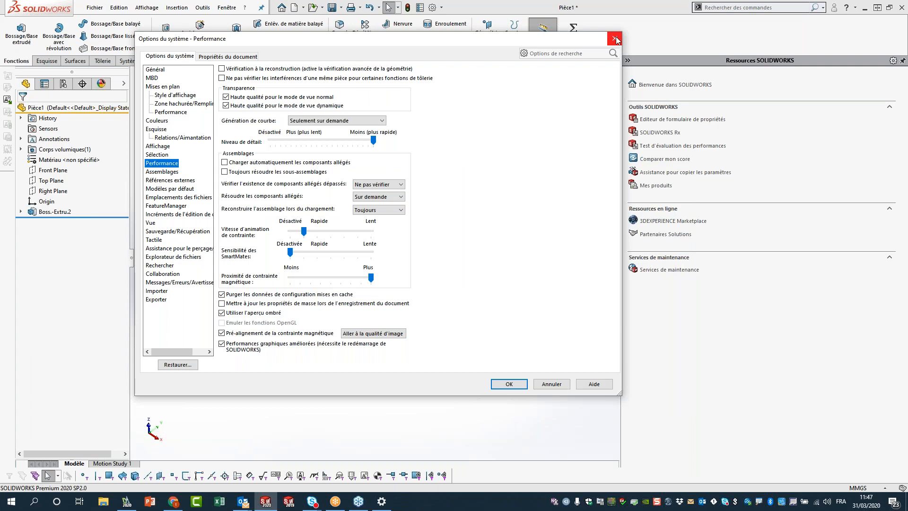
# Close the Options du système dialog and return to the extruded part.
pyautogui.click(787, 35)
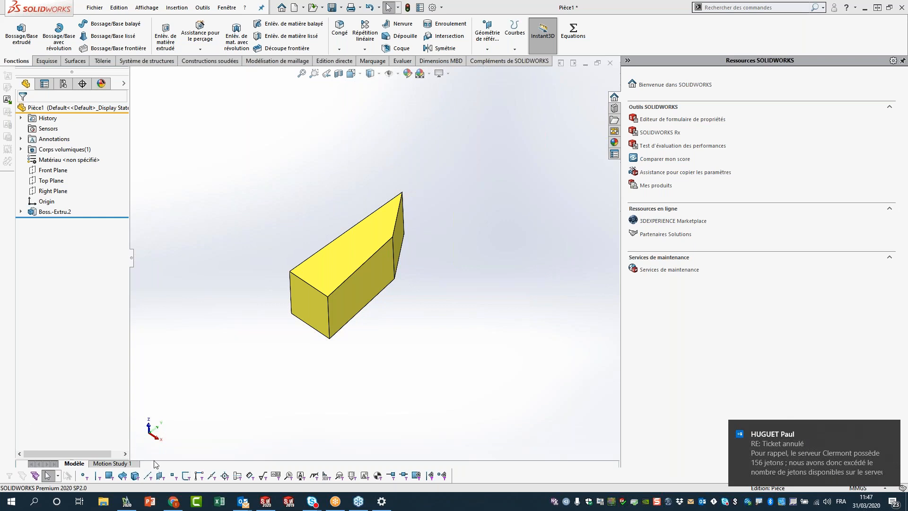
# Launch SolidNetWork License Manager via a 'solidnet' search and select DraftSight Enterprise under Emprunt de licence.
pyautogui.click(14, 504)
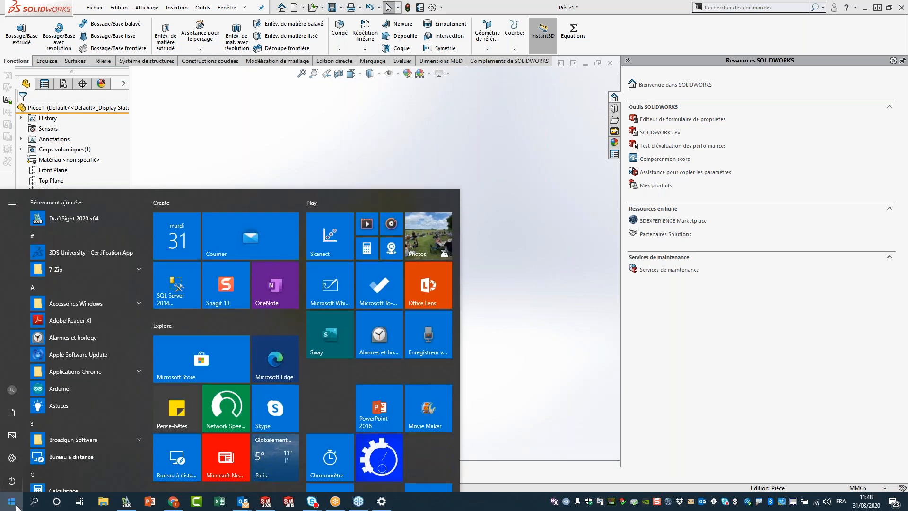
pyautogui.write('solid')
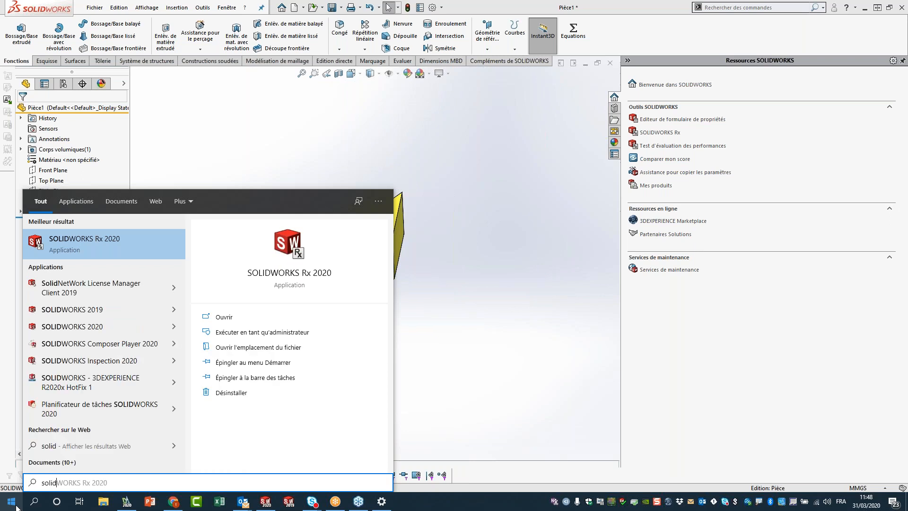
pyautogui.write('net')
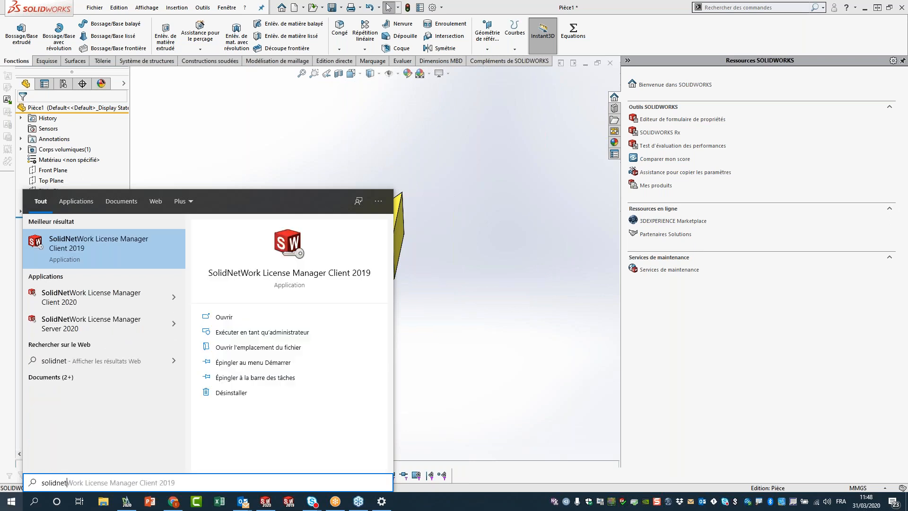
pyautogui.click(110, 300)
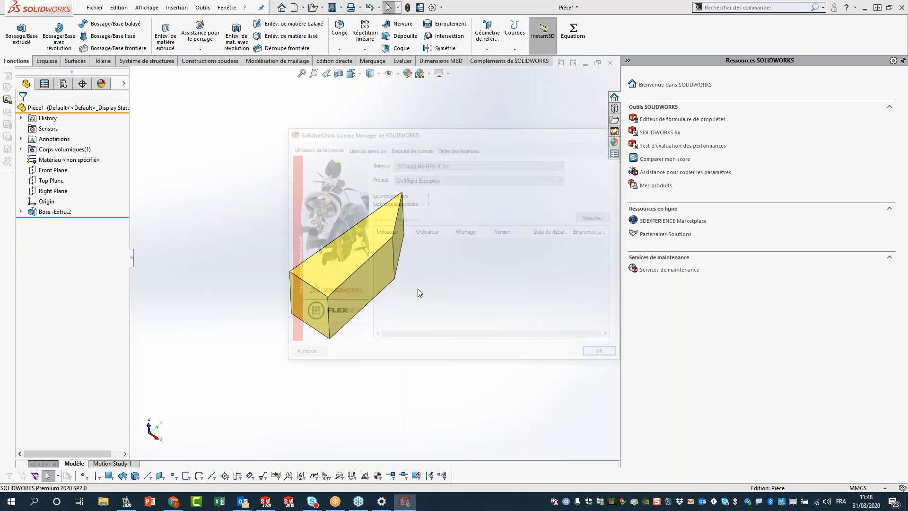
pyautogui.moveTo(435, 137); pyautogui.dragTo(382, 134)
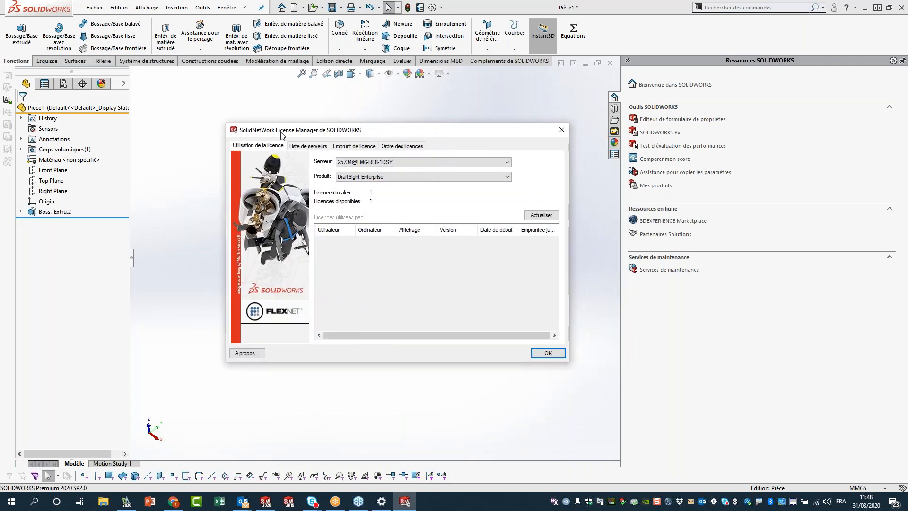
pyautogui.click(356, 146)
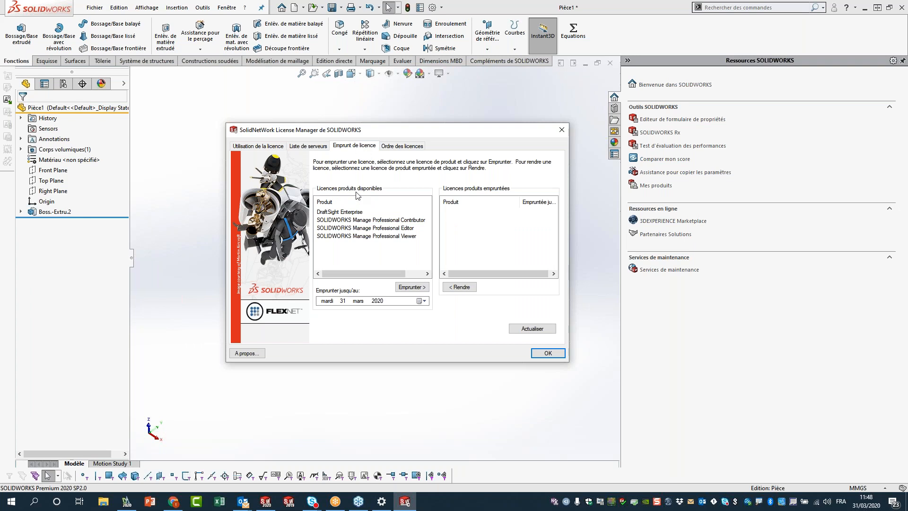
pyautogui.click(351, 214)
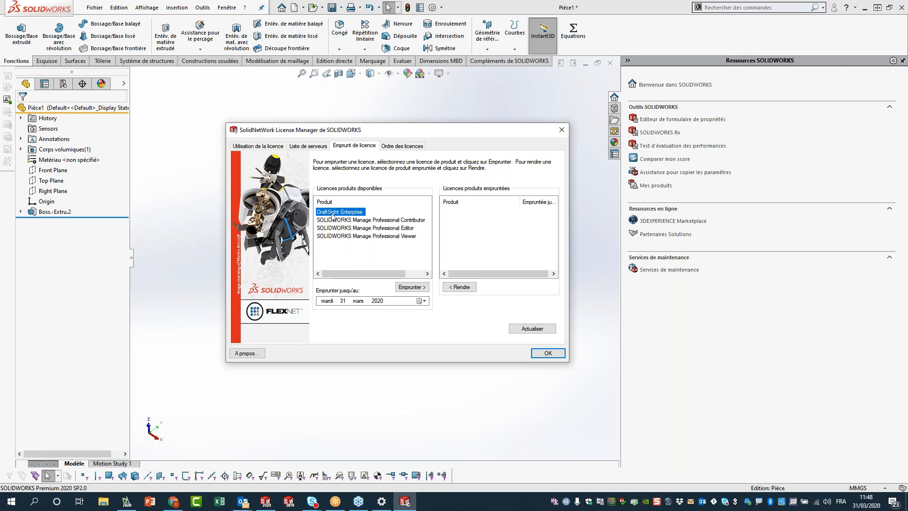
# Try borrowing DraftSight Enterprise until 30 April 2020 and dismiss the date-limit error.
pyautogui.click(425, 301)
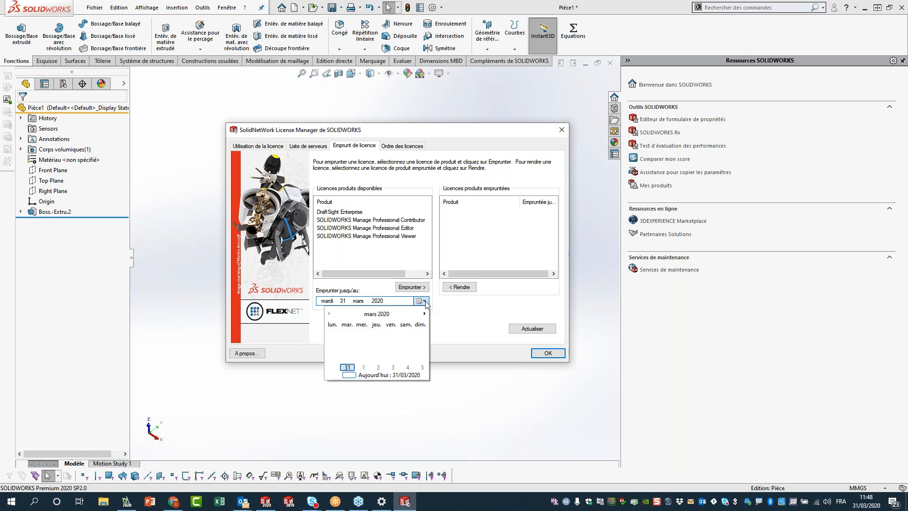
pyautogui.click(423, 314)
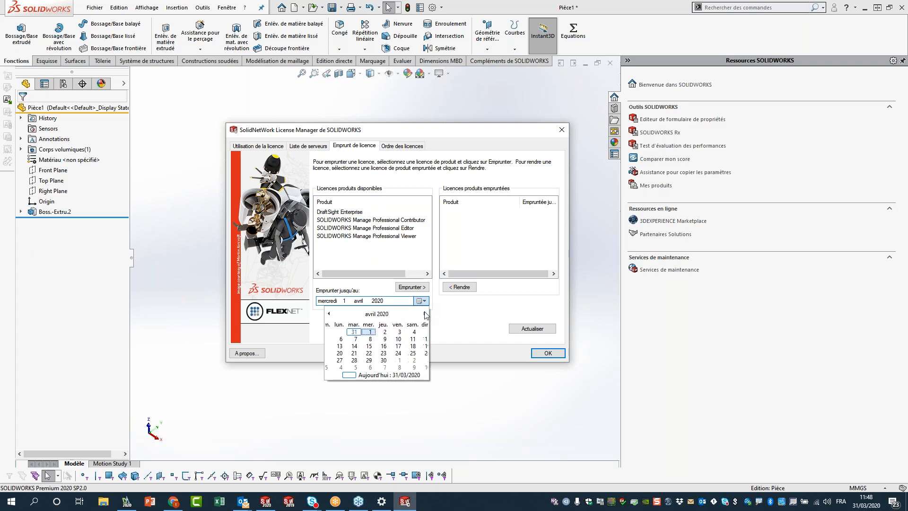
pyautogui.click(377, 361)
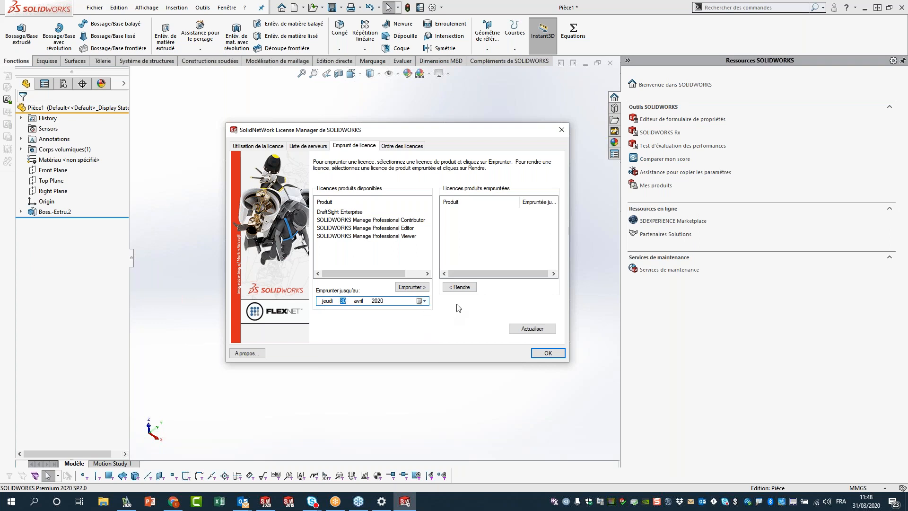
pyautogui.click(421, 288)
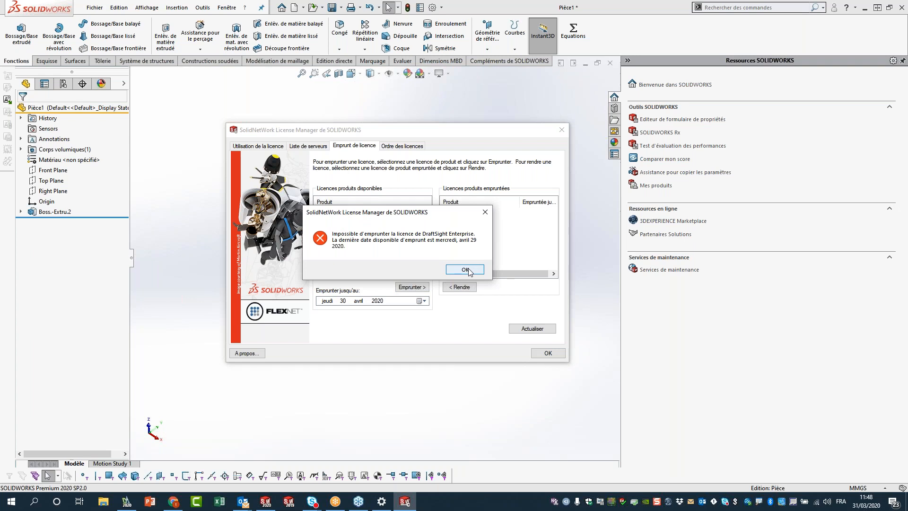
pyautogui.click(465, 269)
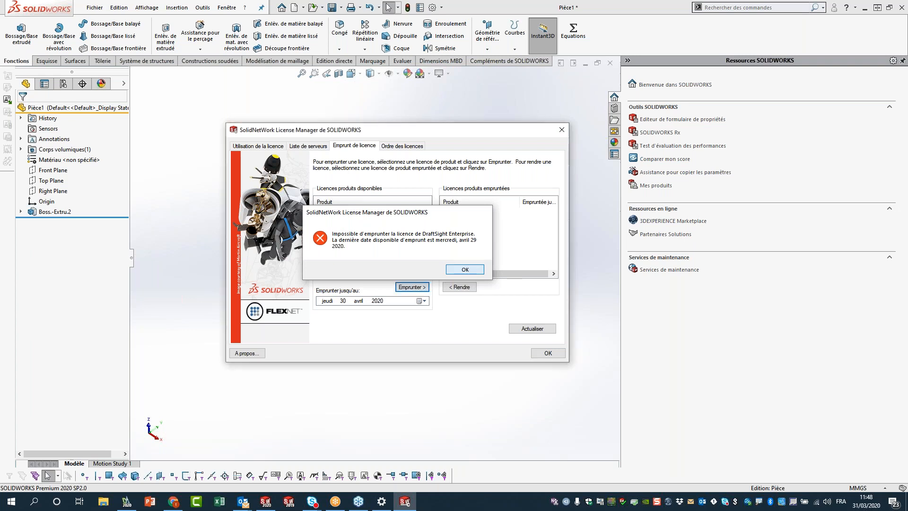
# Borrow DraftSight Enterprise until 28 April 2020, then close the licence manager.
pyautogui.click(420, 301)
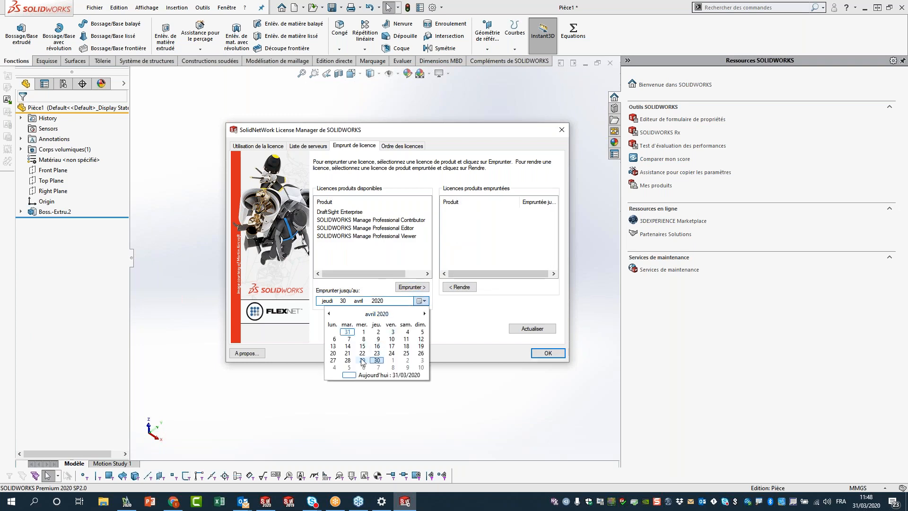
pyautogui.click(349, 360)
pyautogui.click(412, 287)
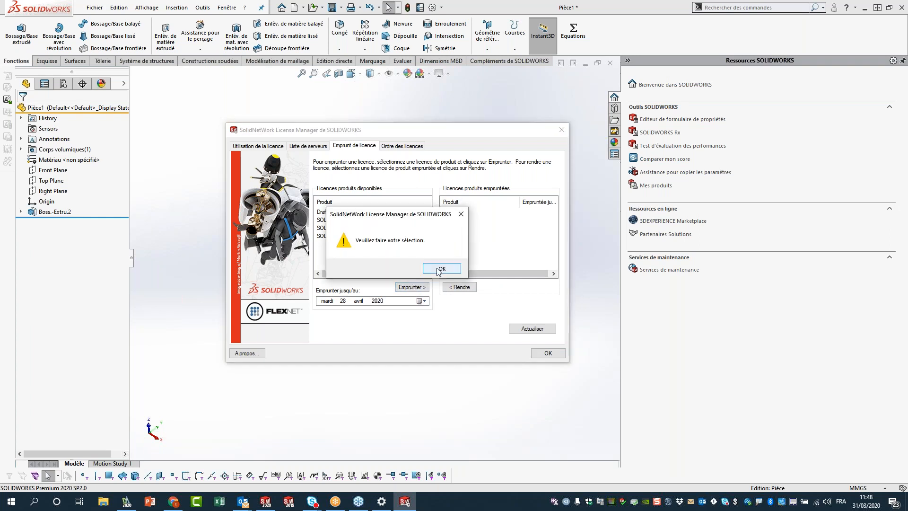
pyautogui.click(439, 269)
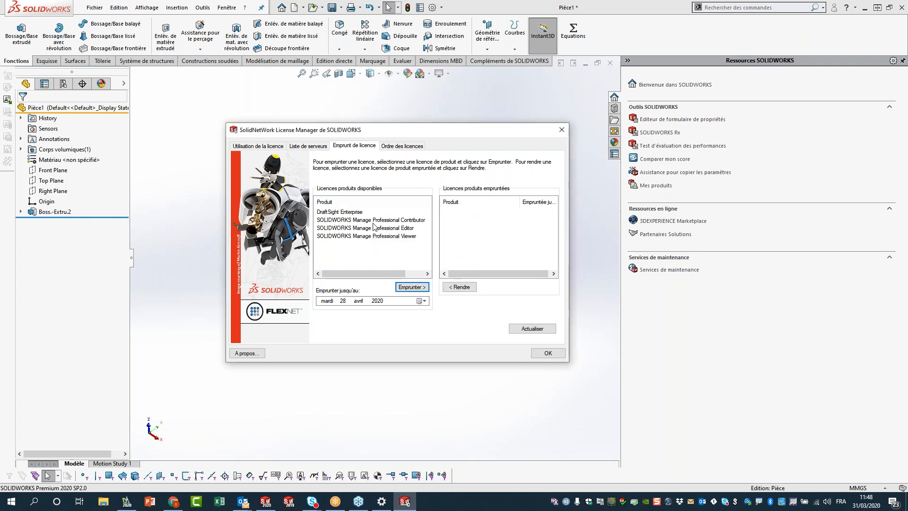
pyautogui.press('Return')
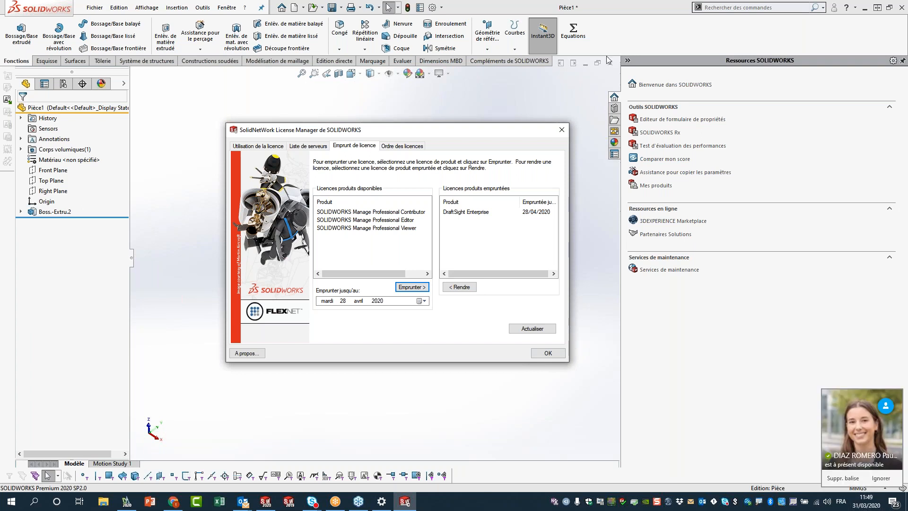
pyautogui.click(563, 131)
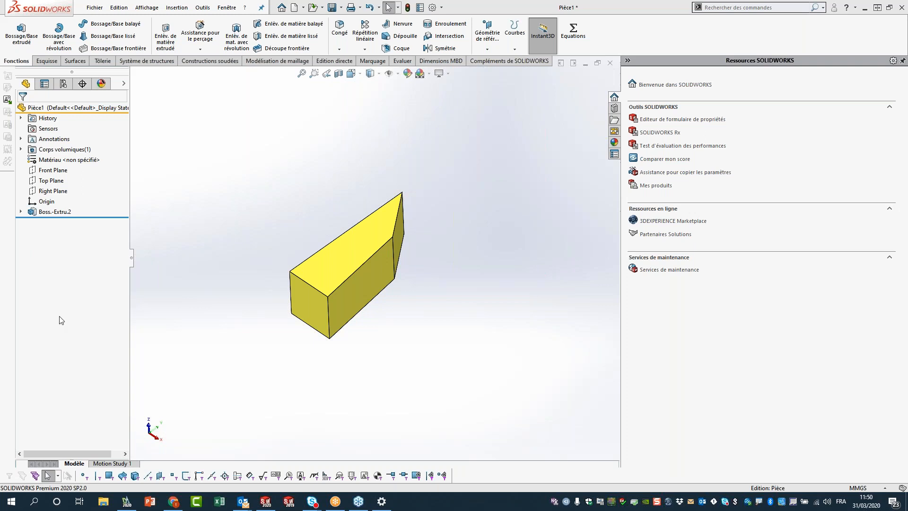
# Expand Boss-Extru.2 and Esquisse1 and select the imported reference underneath.
pyautogui.click(21, 212)
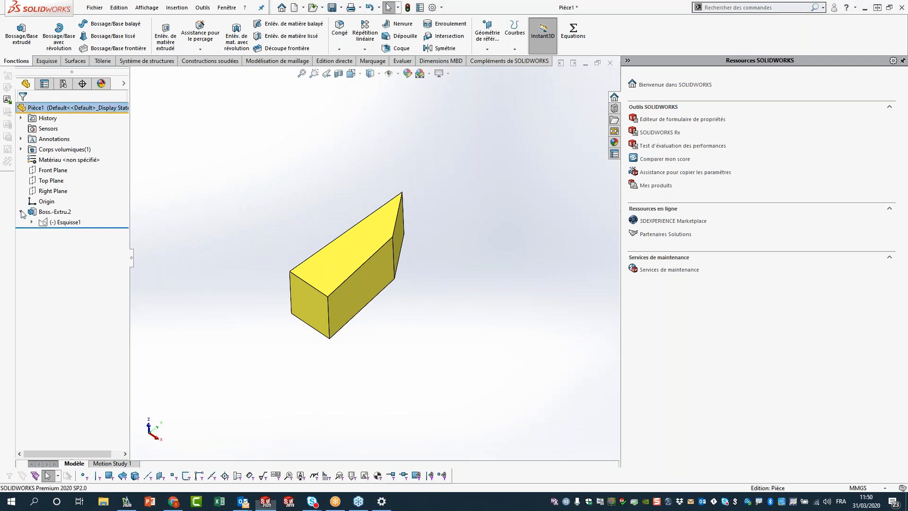
pyautogui.click(32, 222)
pyautogui.click(75, 234)
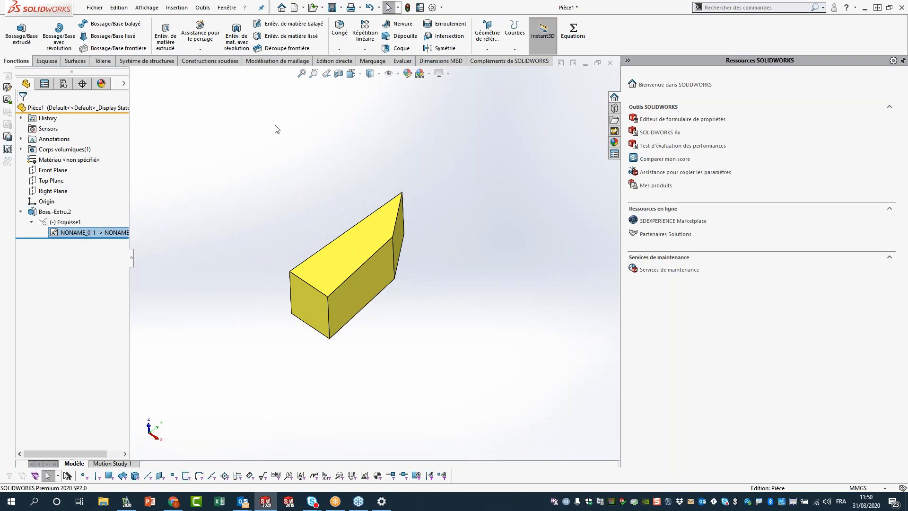
# Start Fichier > Ouvrir and display the list of file types.
pyautogui.click(100, 9)
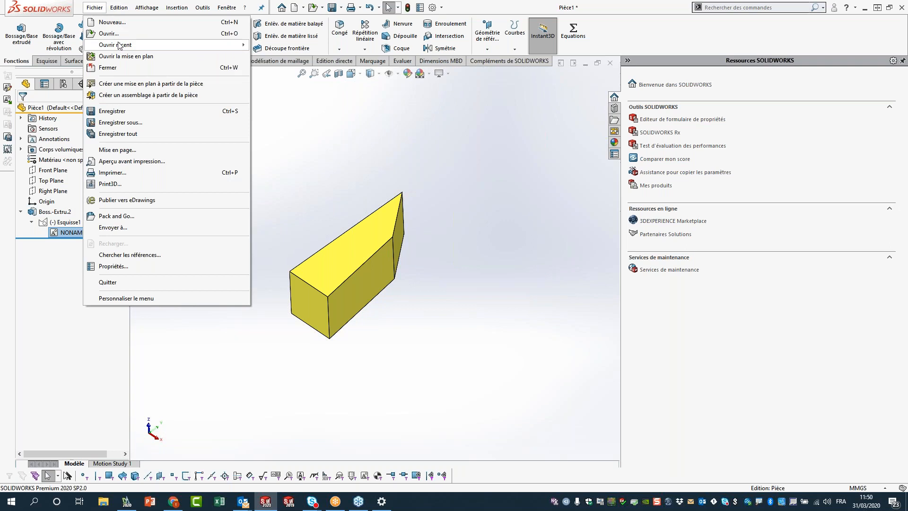
pyautogui.click(136, 33)
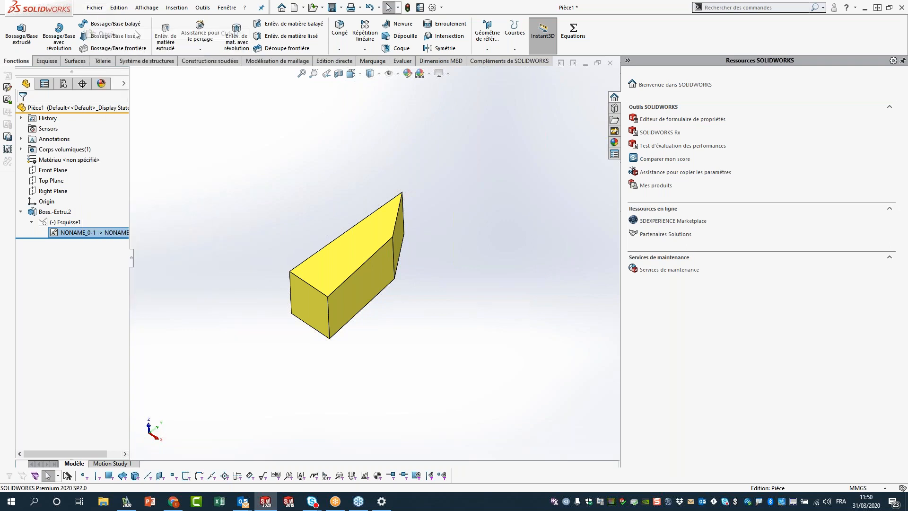
pyautogui.click(632, 429)
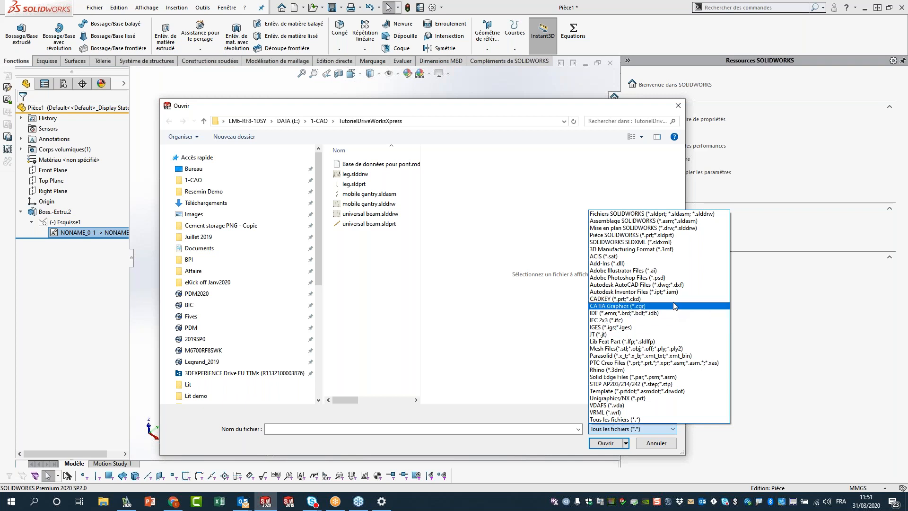
# Open NONAME_0.dwg from Bureau using the Autodesk AutoCAD Files filter.
pyautogui.click(674, 286)
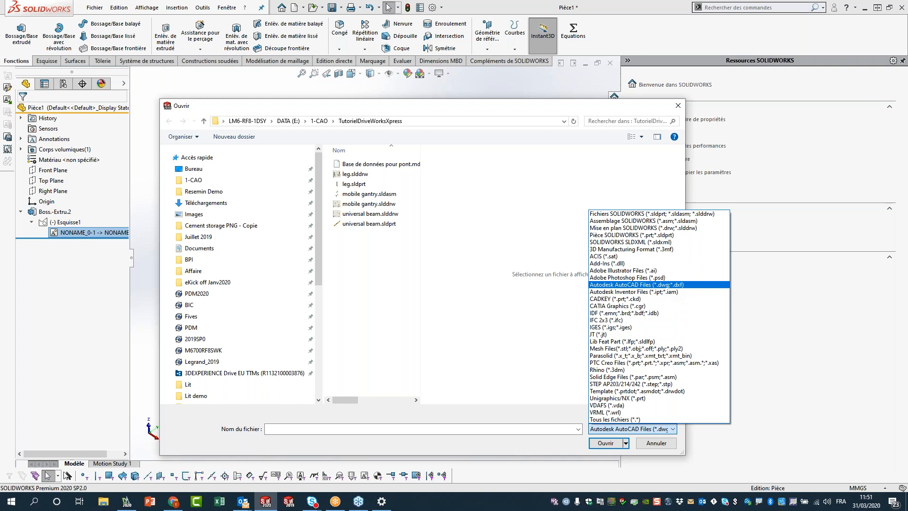
pyautogui.click(210, 170)
pyautogui.click(362, 274)
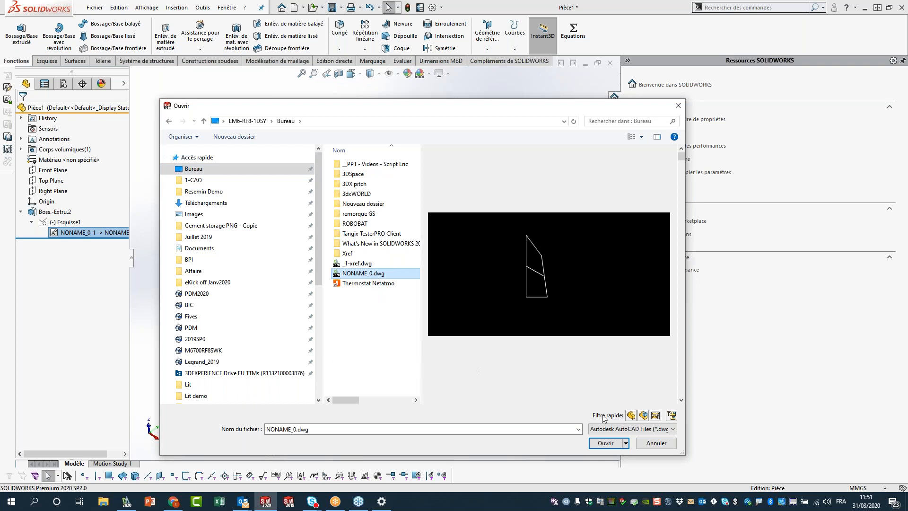
pyautogui.click(608, 443)
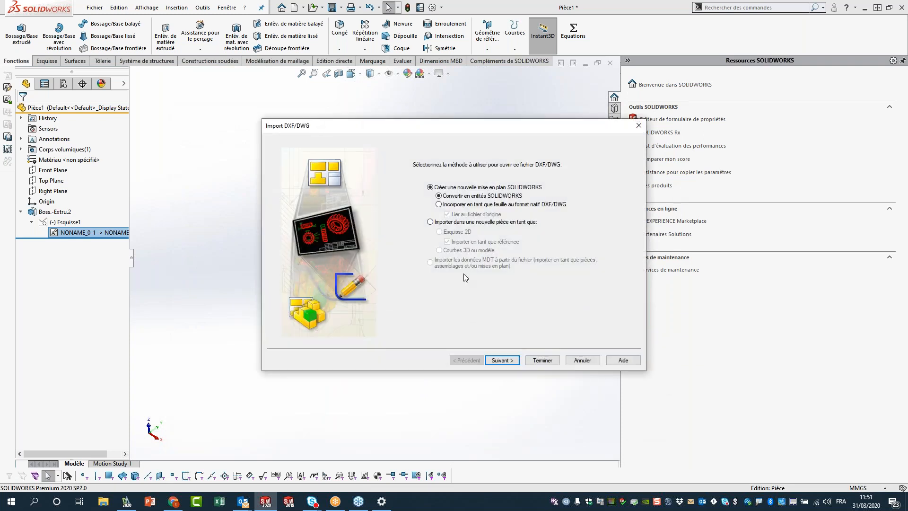
# Import the DWG as a new part with overlapping entities and nearby points merged.
pyautogui.click(470, 223)
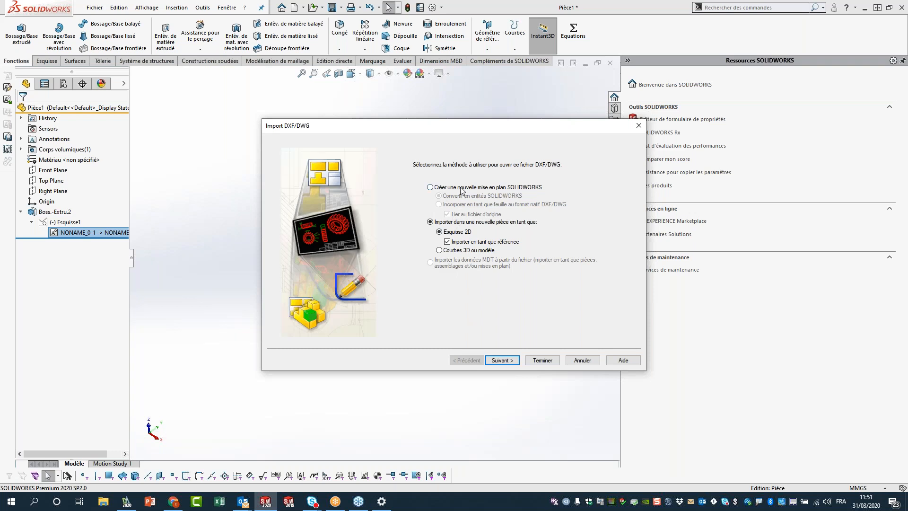
pyautogui.click(501, 359)
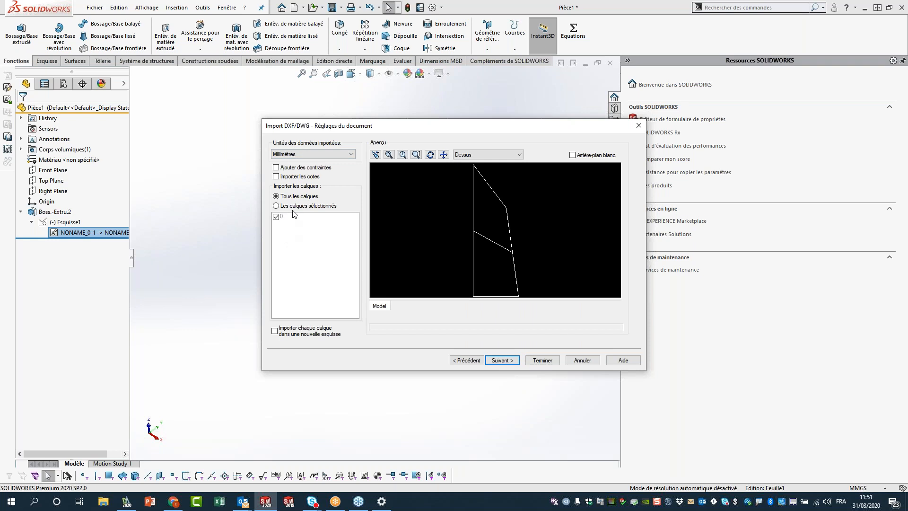
pyautogui.click(500, 360)
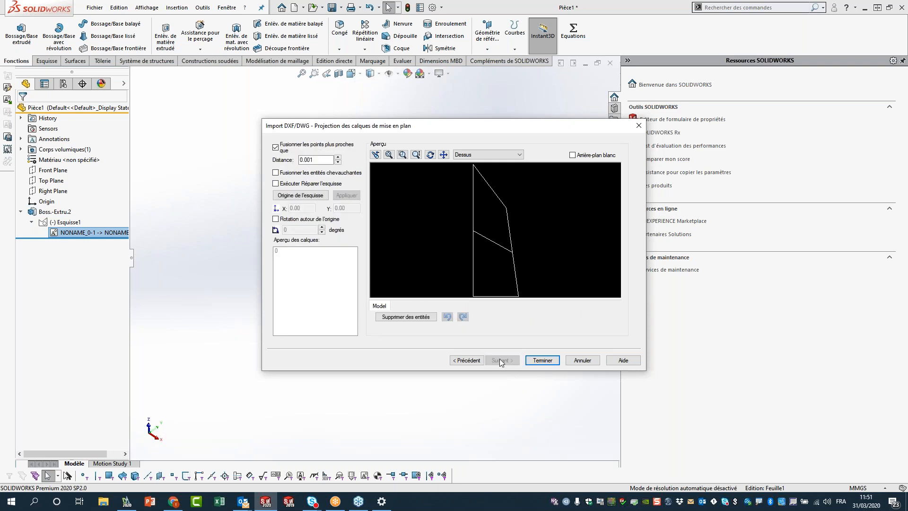
pyautogui.click(294, 173)
pyautogui.click(290, 150)
pyautogui.click(291, 150)
pyautogui.click(580, 362)
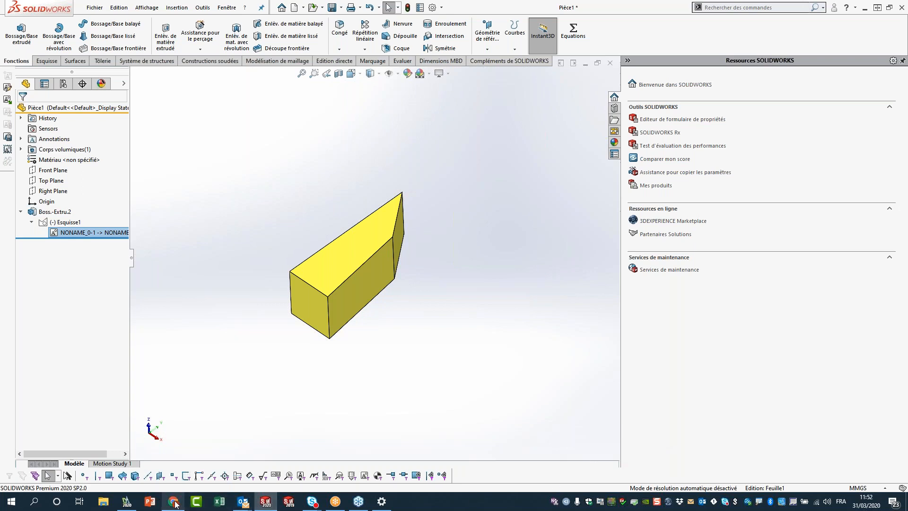
pyautogui.moveTo(175, 503)
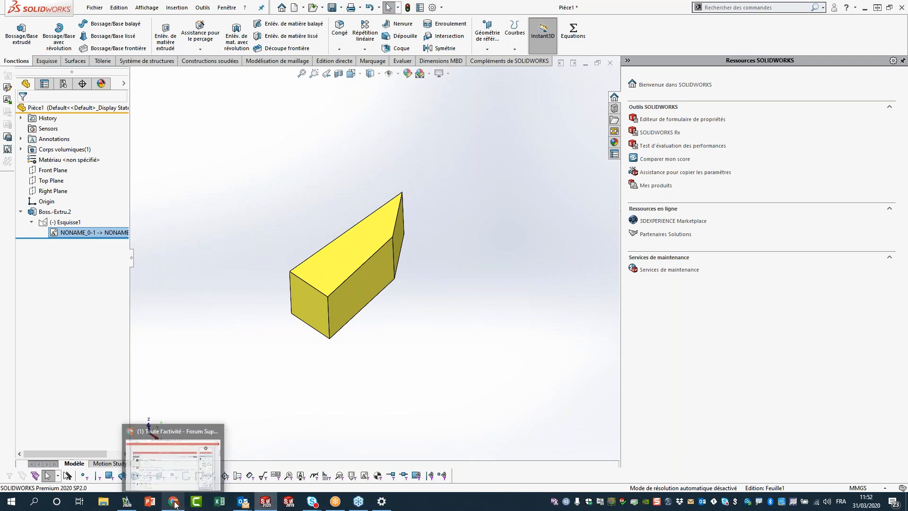
pyautogui.rightClick(174, 503)
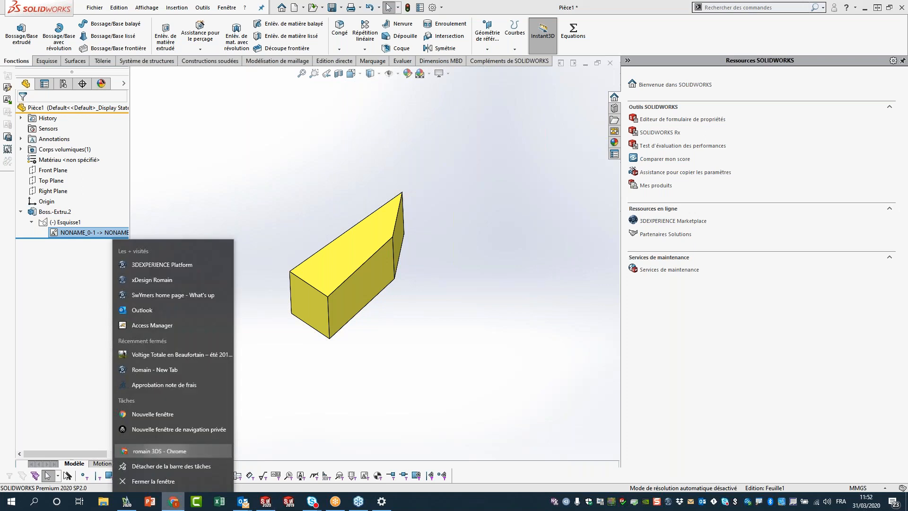
pyautogui.click(222, 452)
pyautogui.click(284, 97)
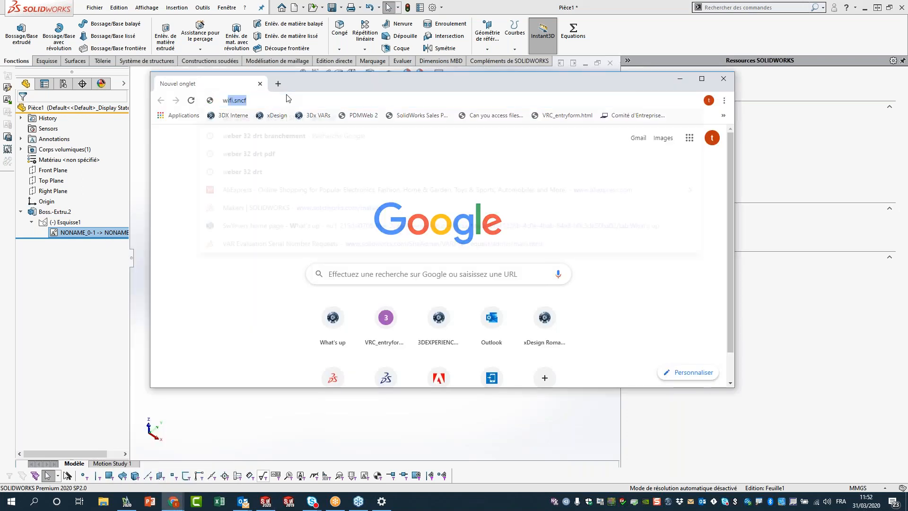
pyautogui.write('www.3ds.com')
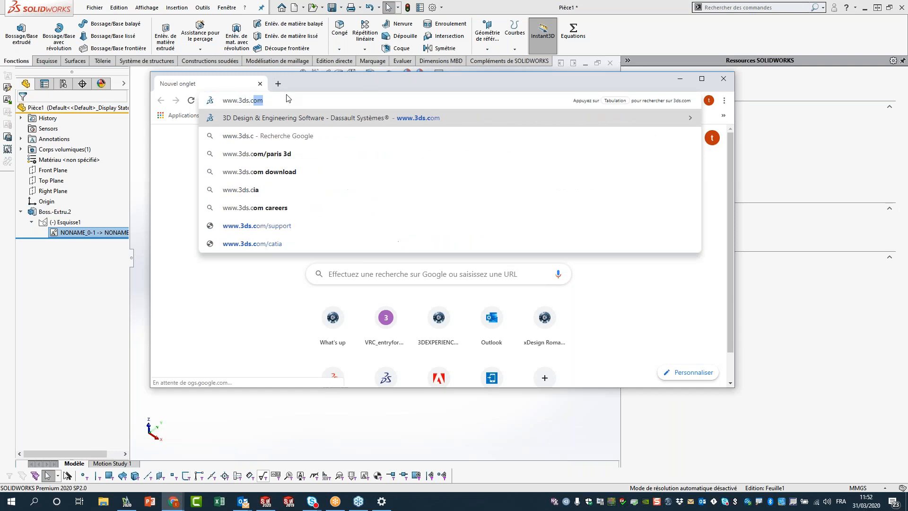
pyautogui.press('Return')
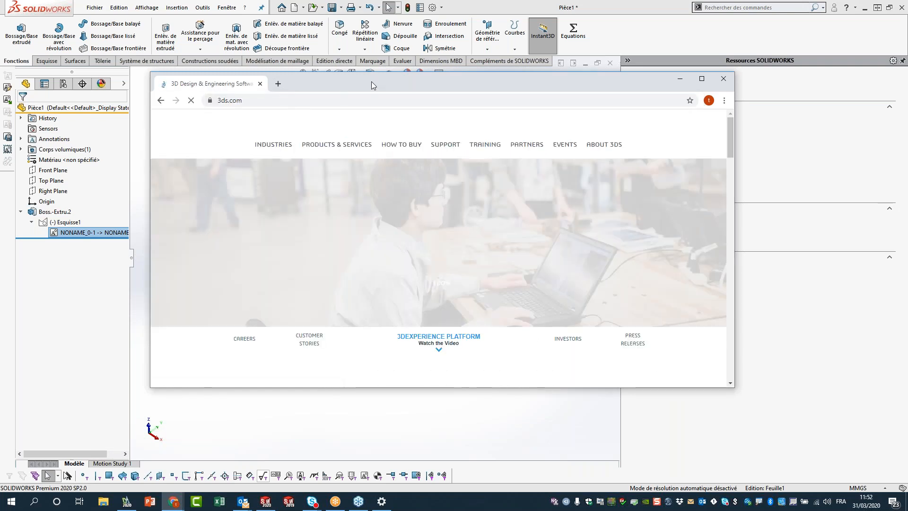
pyautogui.doubleClick(371, 82)
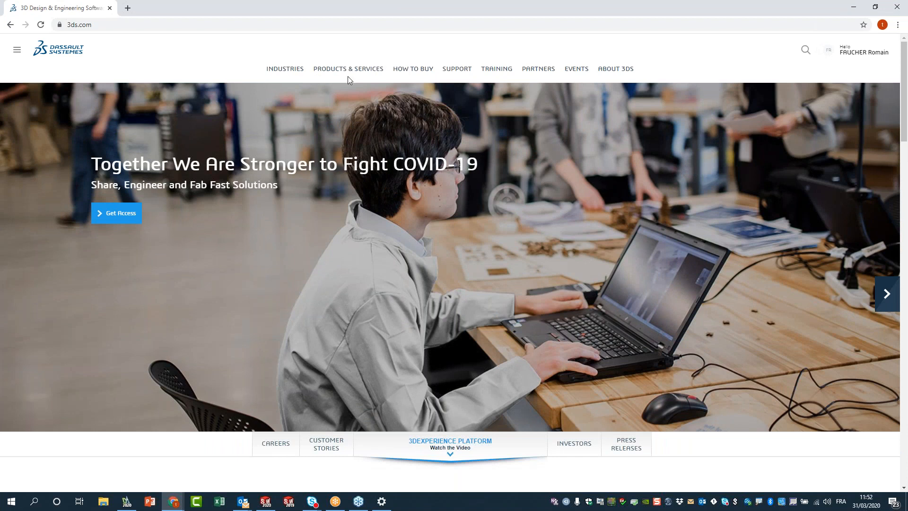
# Go from ABOUT 3DS to the 3DEXPERIENCE platform page.
pyautogui.click(622, 70)
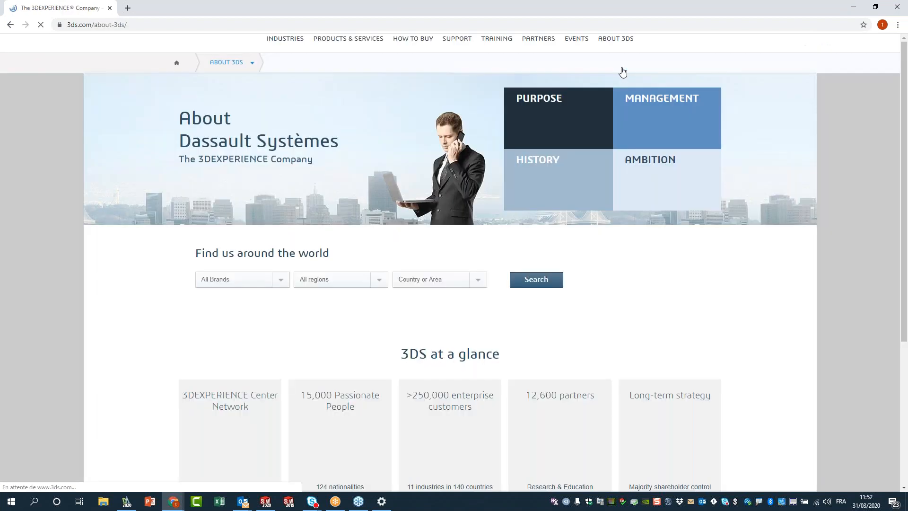
pyautogui.scroll(-2, 478, 195)
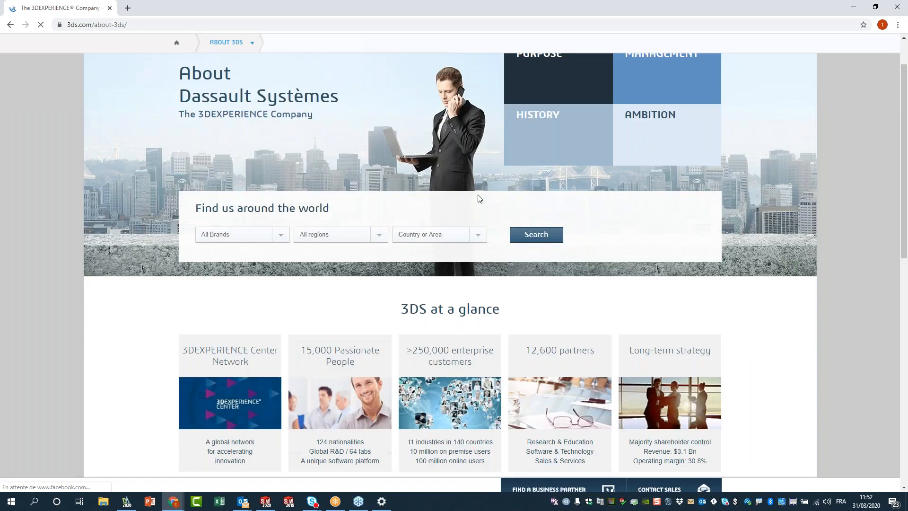
pyautogui.scroll(2, 478, 195)
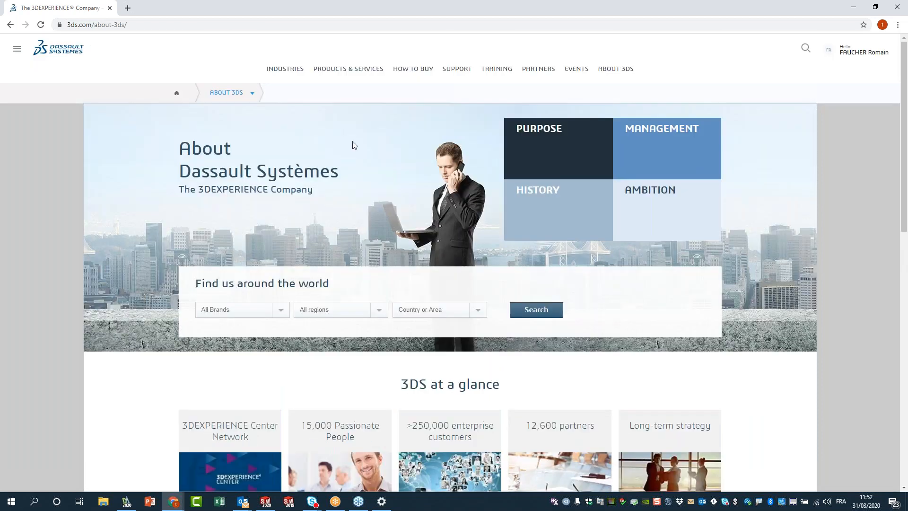
pyautogui.moveTo(252, 93)
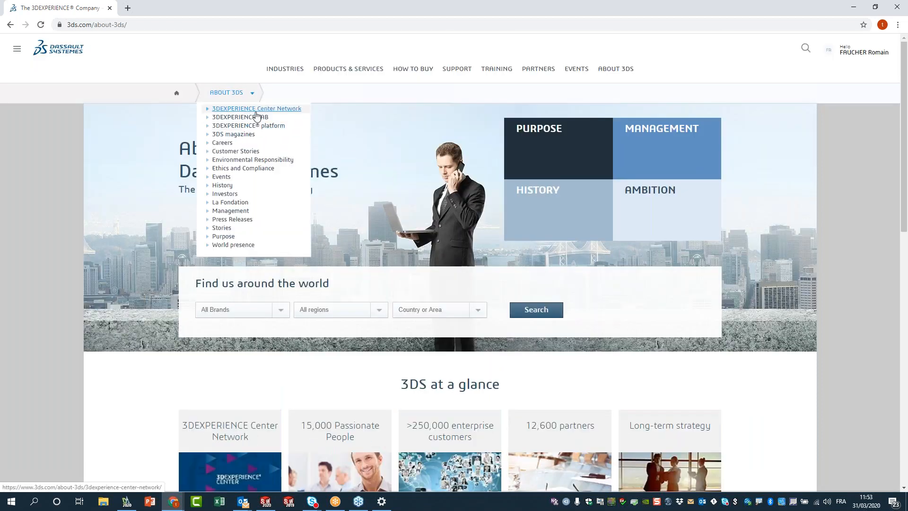
pyautogui.click(273, 127)
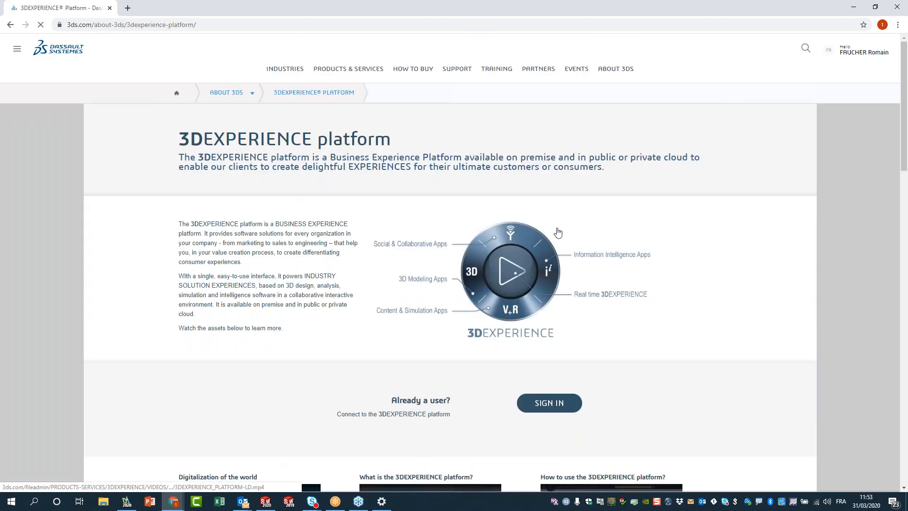
pyautogui.scroll(-1, 573, 241)
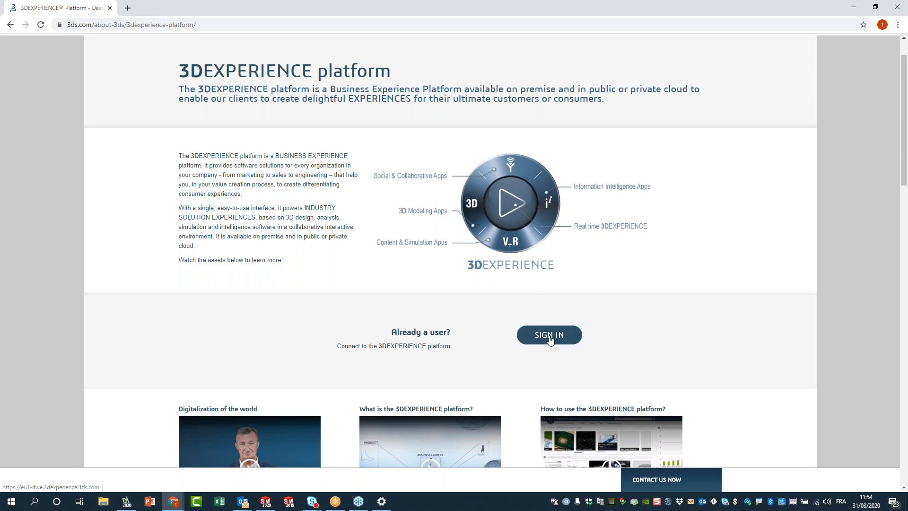
# Load the 3DEXPERIENCE bookmark in a new tab, add New Tab 1, and show the compass apps.
pyautogui.click(128, 8)
pyautogui.click(124, 40)
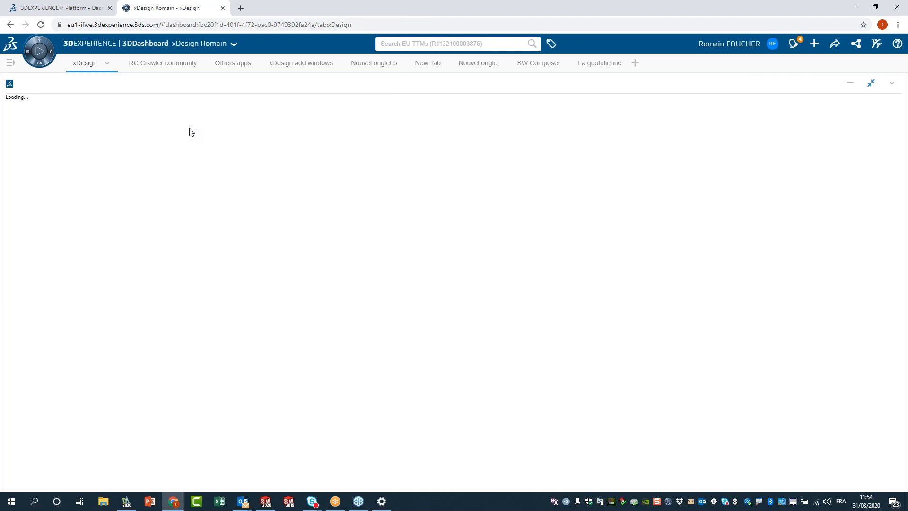
pyautogui.click(635, 63)
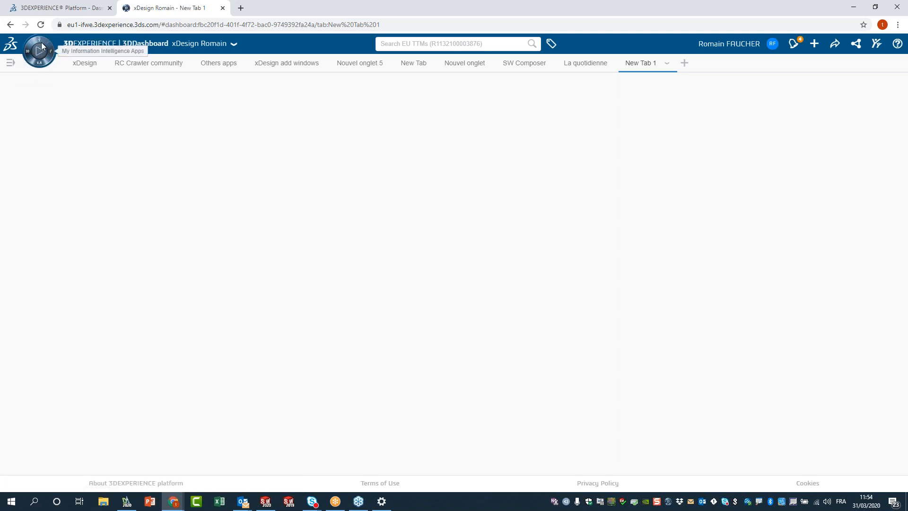
pyautogui.click(45, 49)
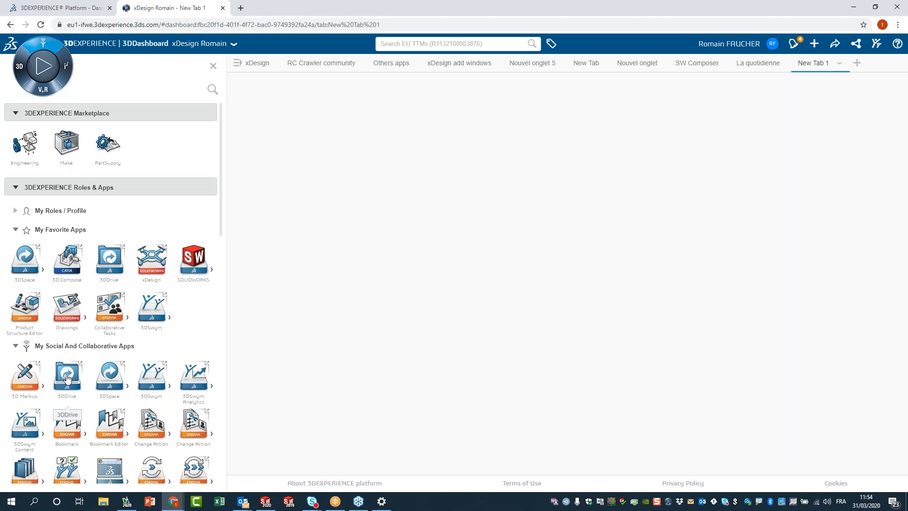
# Launch 3DDrive's My Files in New Tab 1 and bring File Explorer alongside it.
pyautogui.click(67, 378)
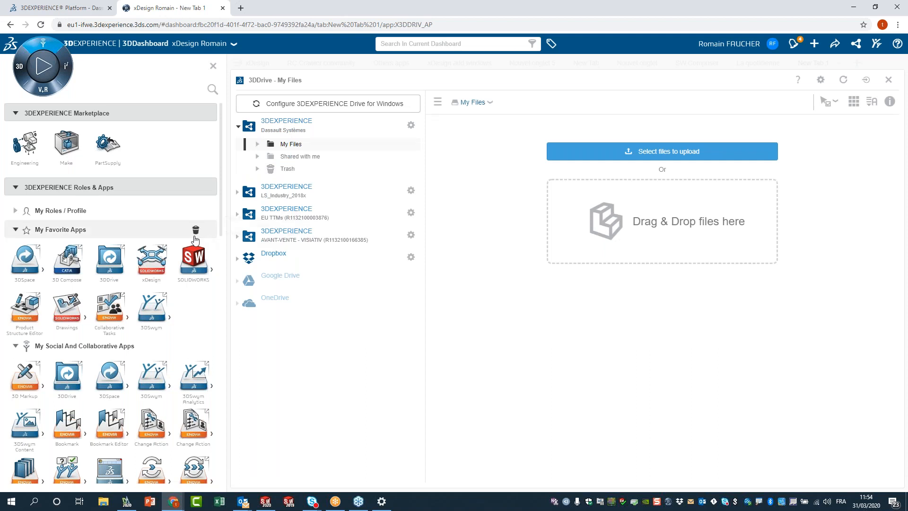
pyautogui.click(105, 502)
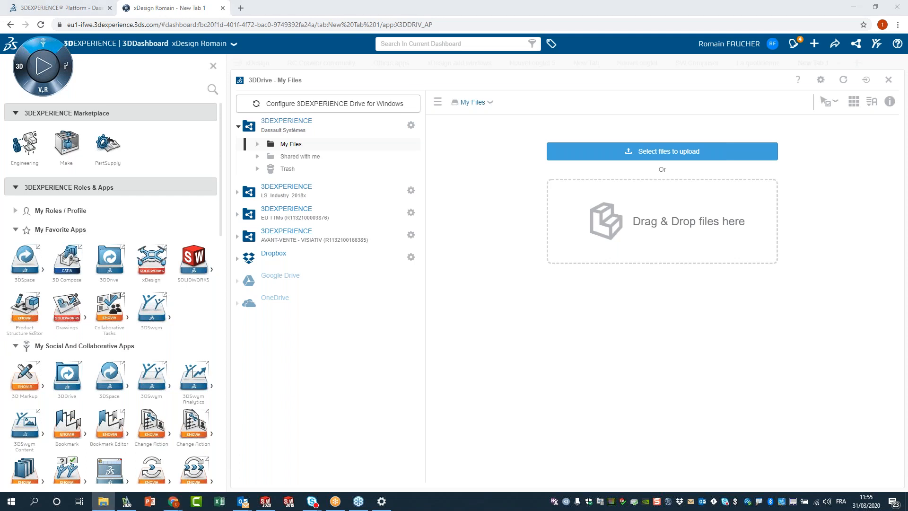
pyautogui.moveTo(0, 151); pyautogui.dragTo(692, 237)
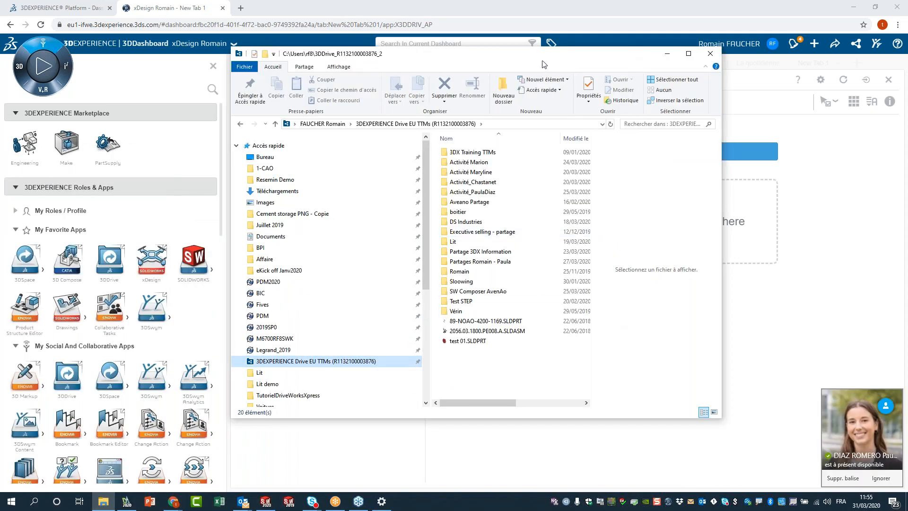
pyautogui.moveTo(543, 64); pyautogui.dragTo(529, 79)
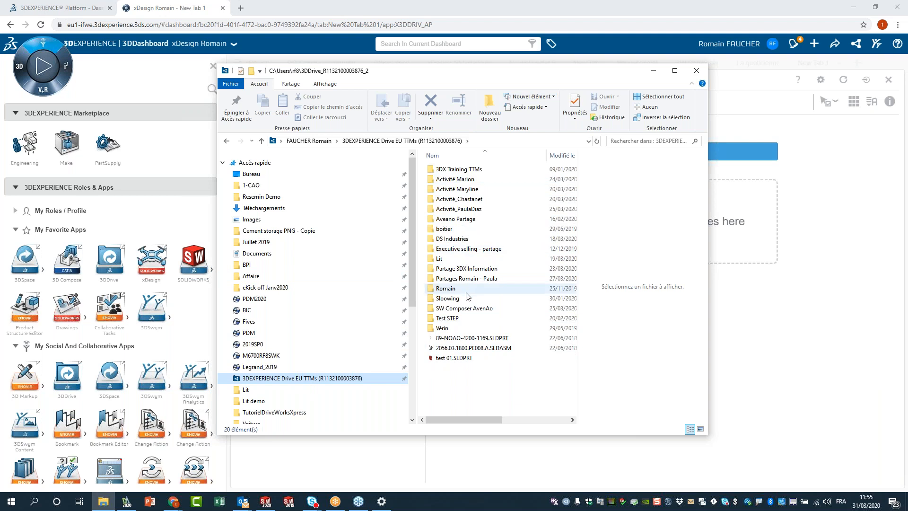
pyautogui.click(655, 71)
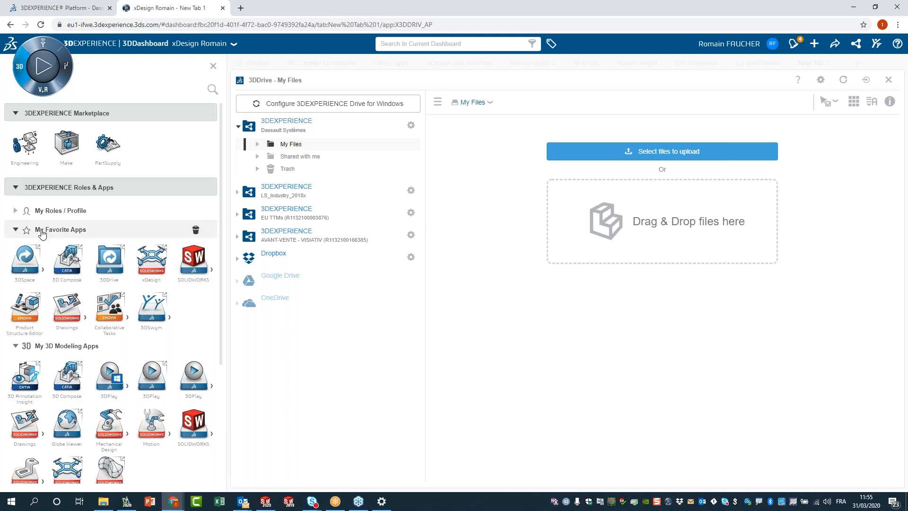
pyautogui.click(148, 385)
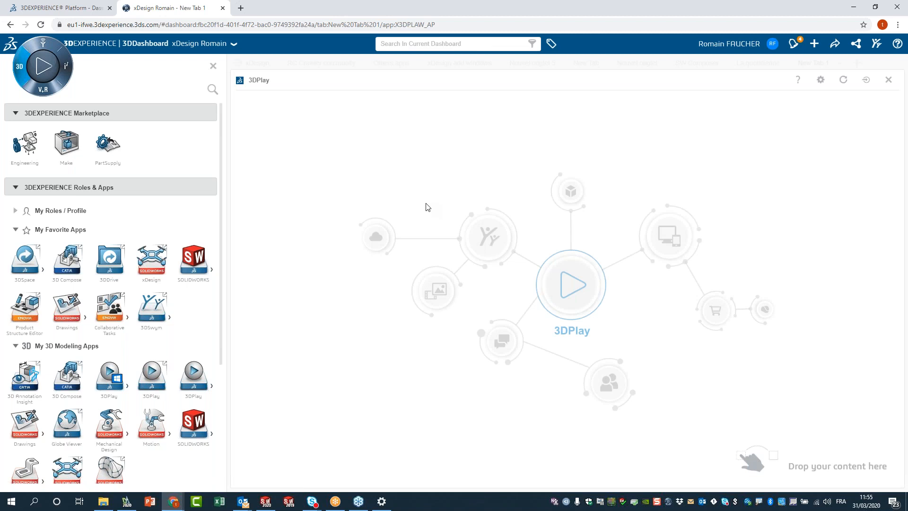
# Reopen 3DDrive on the EU TTMs My Files and scroll down to the test 01.SLDPRT tile.
pyautogui.moveTo(537, 8); pyautogui.dragTo(496, 5)
pyautogui.click(110, 261)
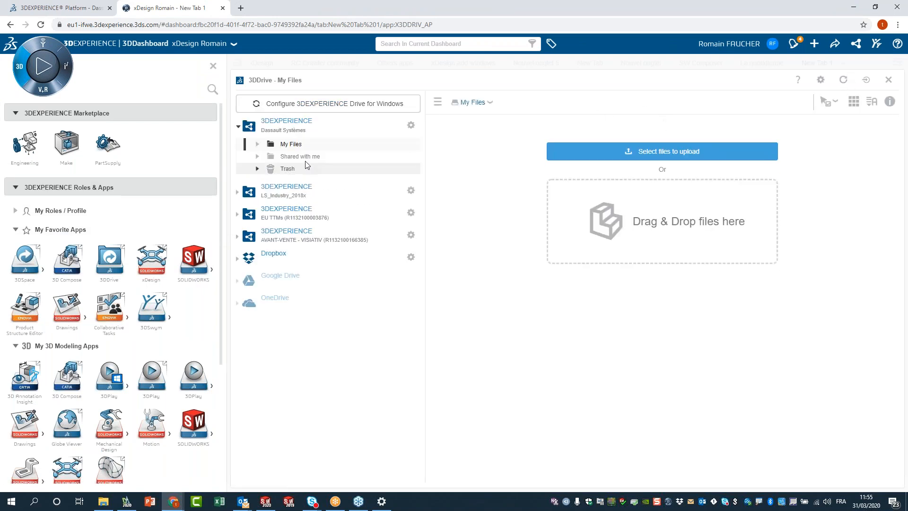
pyautogui.click(238, 216)
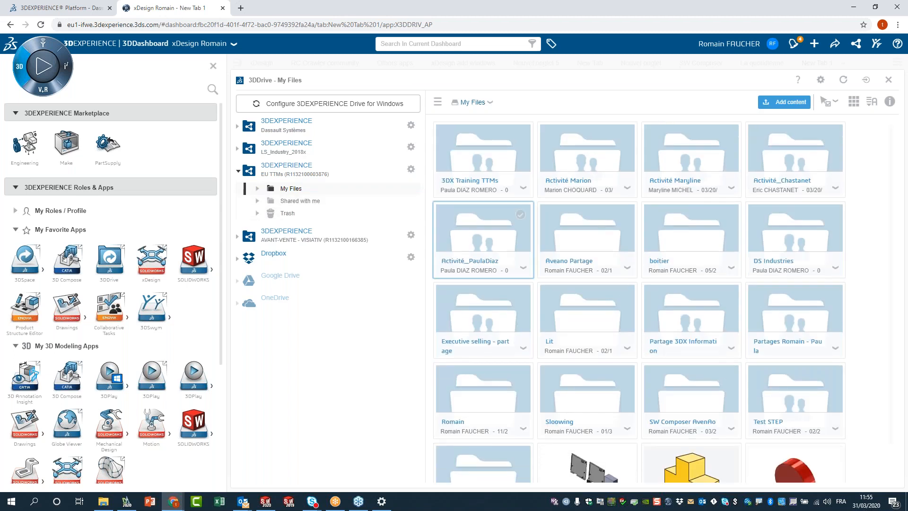
pyautogui.scroll(-1, 768, 445)
pyautogui.scroll(-2, 768, 444)
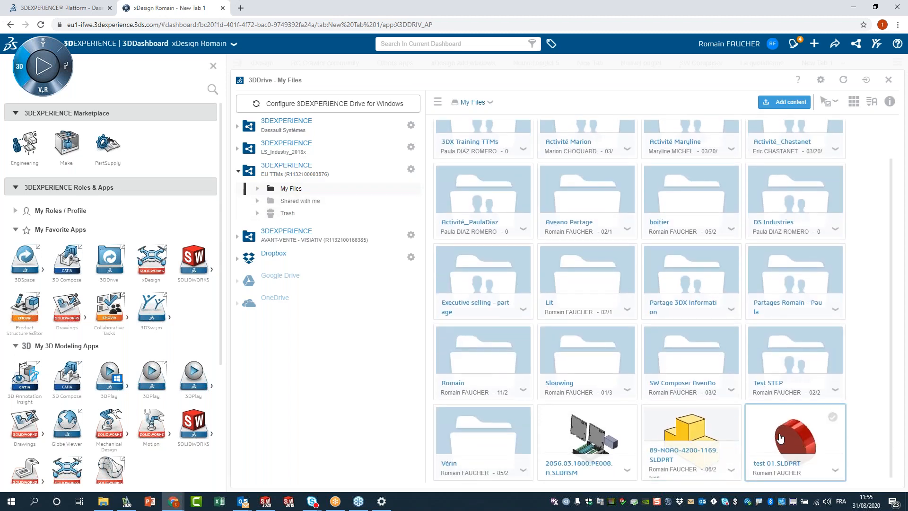
pyautogui.moveTo(784, 441); pyautogui.dragTo(106, 370)
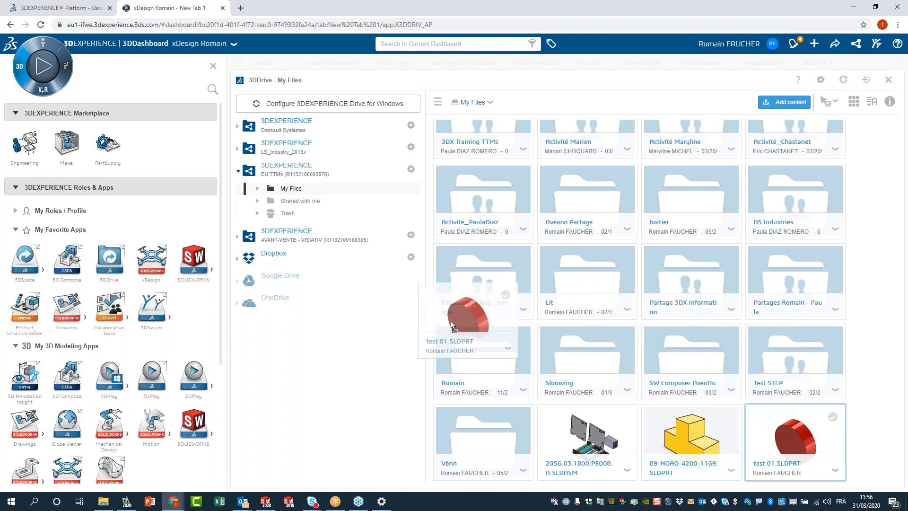
# Clear the tab and place 3DDrive and 3DPlay widgets side by side.
pyautogui.click(887, 82)
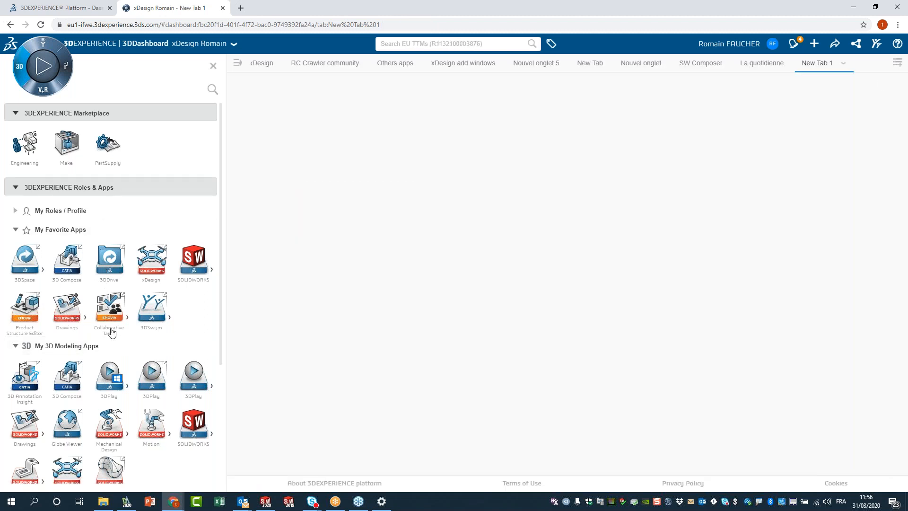
pyautogui.moveTo(107, 264); pyautogui.dragTo(337, 231)
pyautogui.moveTo(151, 374); pyautogui.dragTo(587, 180)
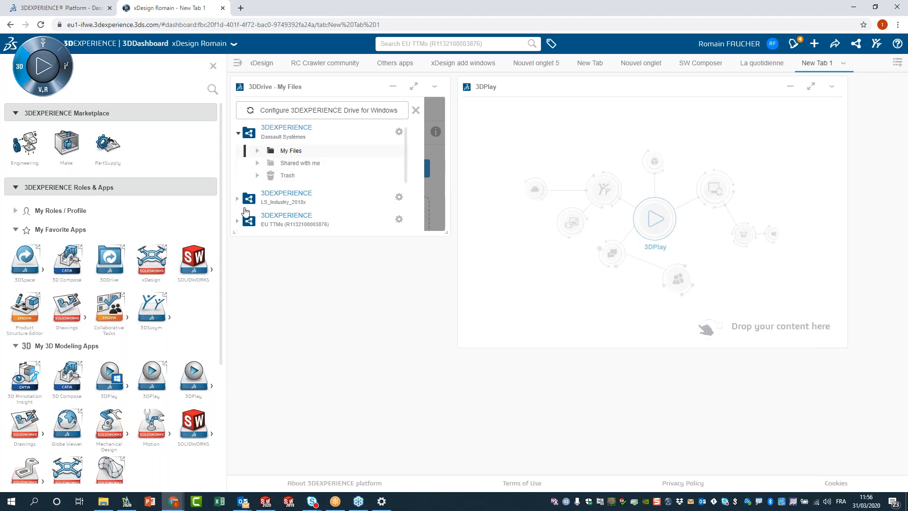
# Expand My Files in the enlarged drive widget and load test 01.SLDPRT into 3DPlay.
pyautogui.scroll(-2, 249, 184)
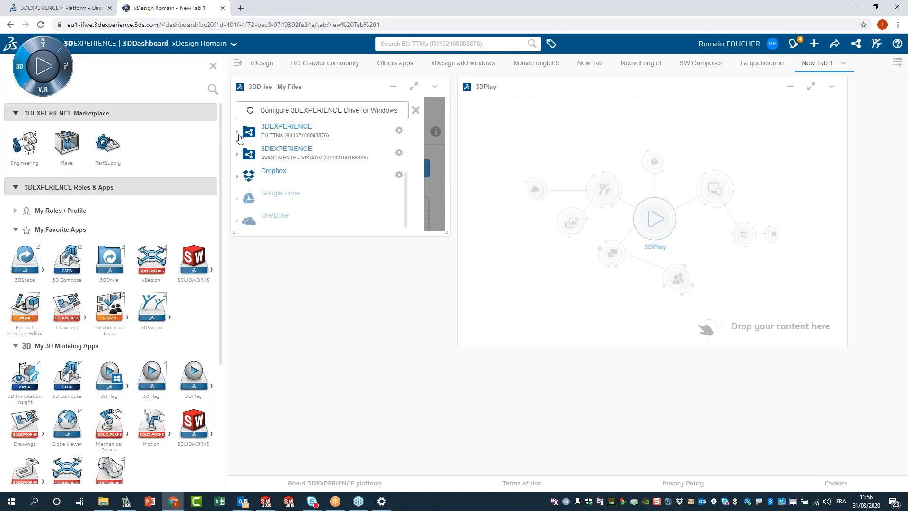
pyautogui.scroll(1, 293, 178)
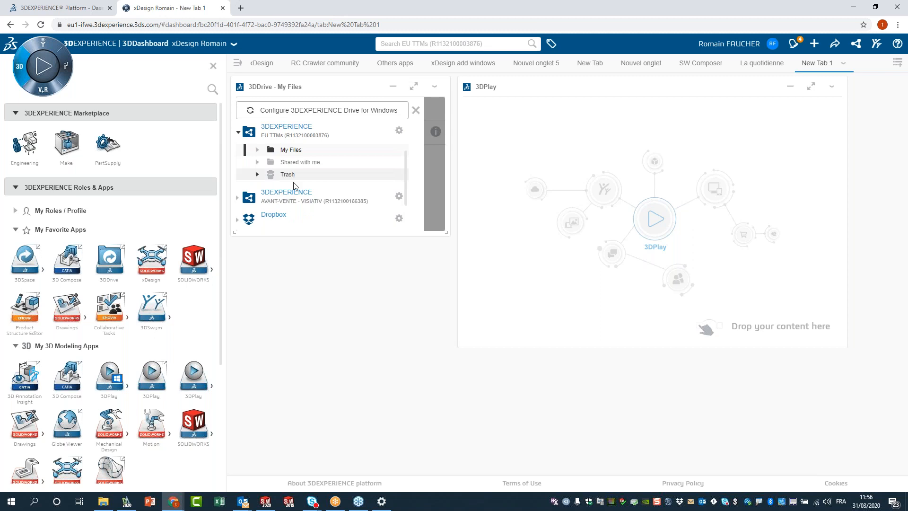
pyautogui.click(258, 151)
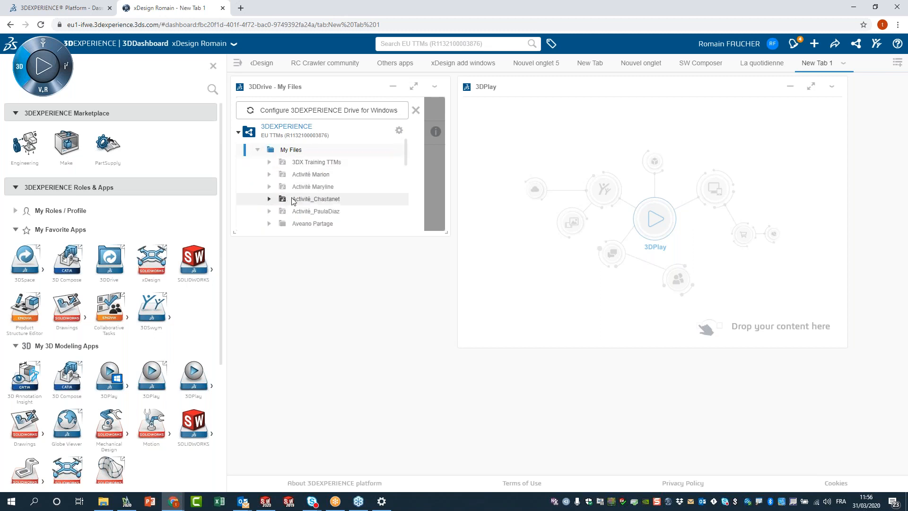
pyautogui.scroll(-3, 284, 198)
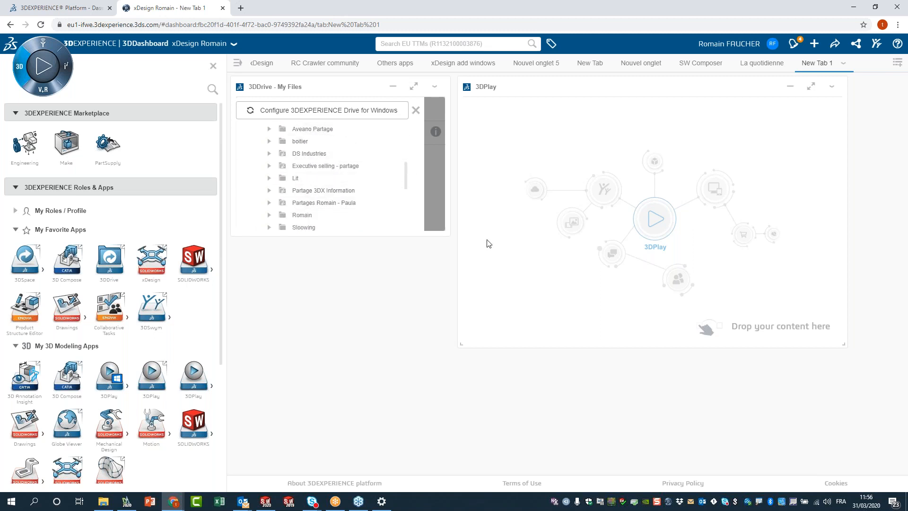
pyautogui.moveTo(447, 235); pyautogui.dragTo(515, 283)
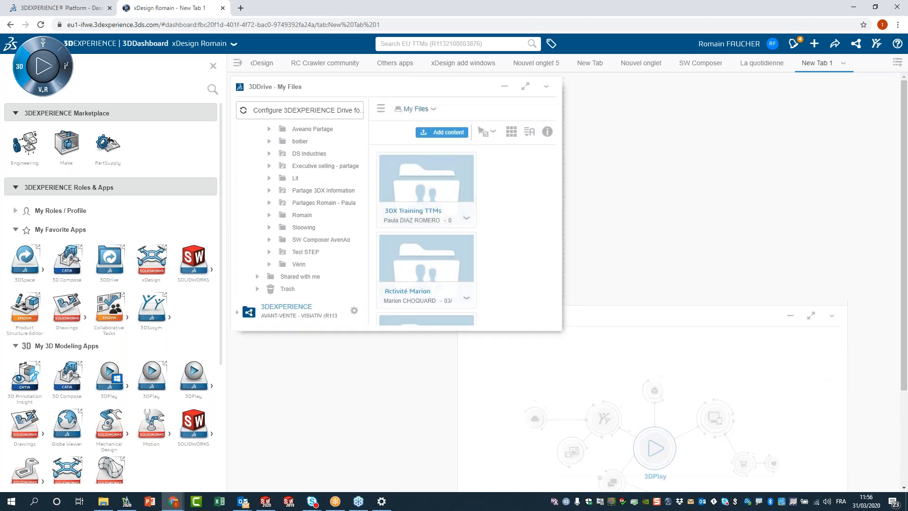
pyautogui.scroll(-5, 451, 235)
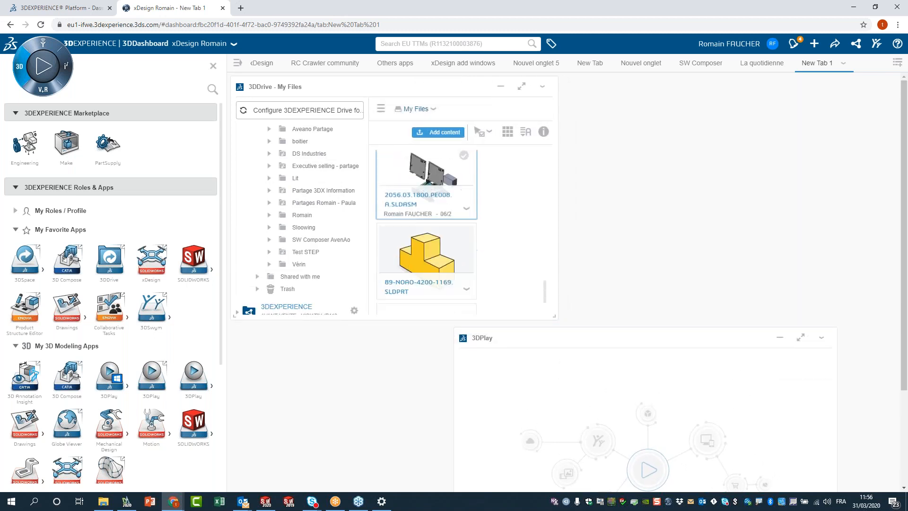
pyautogui.moveTo(444, 263); pyautogui.dragTo(649, 401)
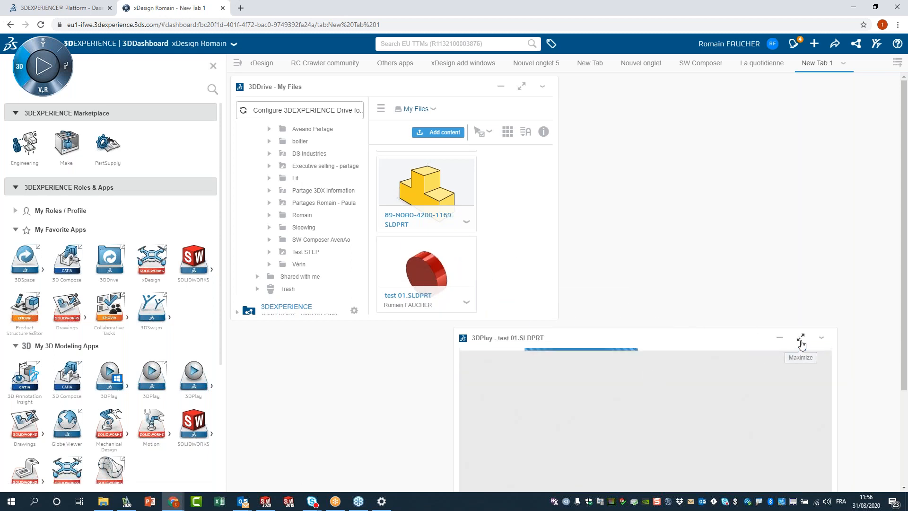
# Maximize the 3DPlay widget and orbit the red test 01 cylinder to face its round disc.
pyautogui.click(799, 339)
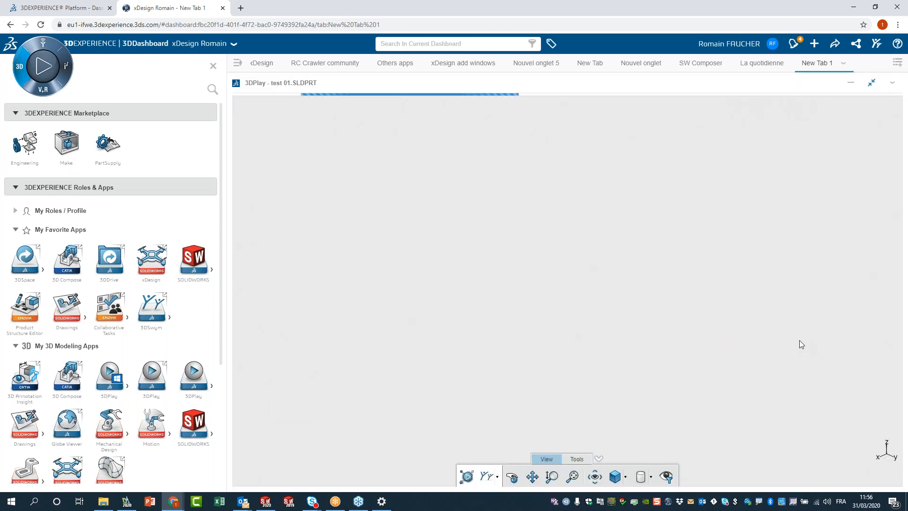
pyautogui.moveTo(572, 245); pyautogui.dragTo(611, 403)
pyautogui.click(574, 458)
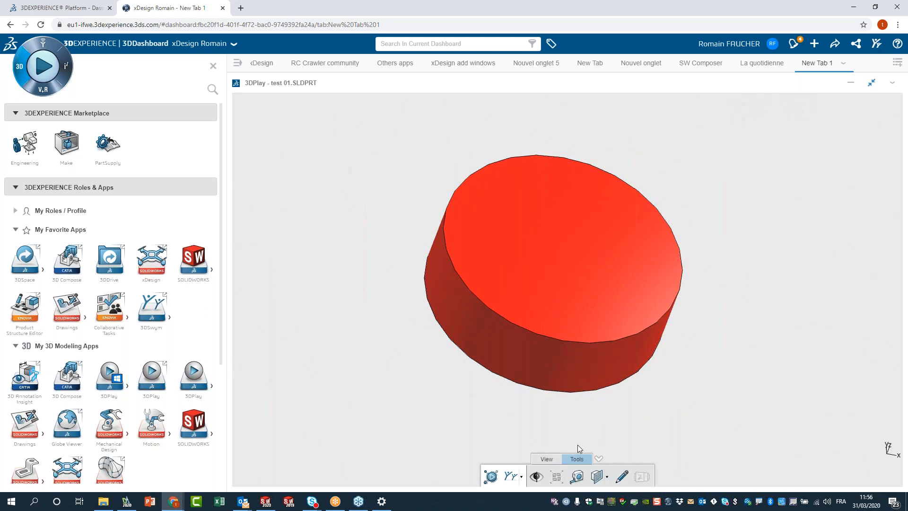
pyautogui.moveTo(614, 306); pyautogui.dragTo(503, 323)
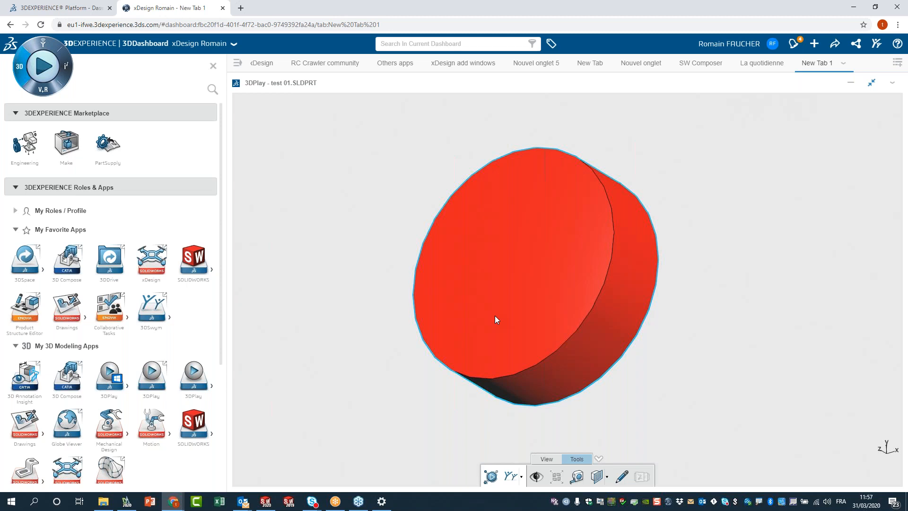
# Restore 3DPlay to normal size, open the personal folder in 3DDrive, and choose Share for it.
pyautogui.click(872, 83)
pyautogui.click(308, 204)
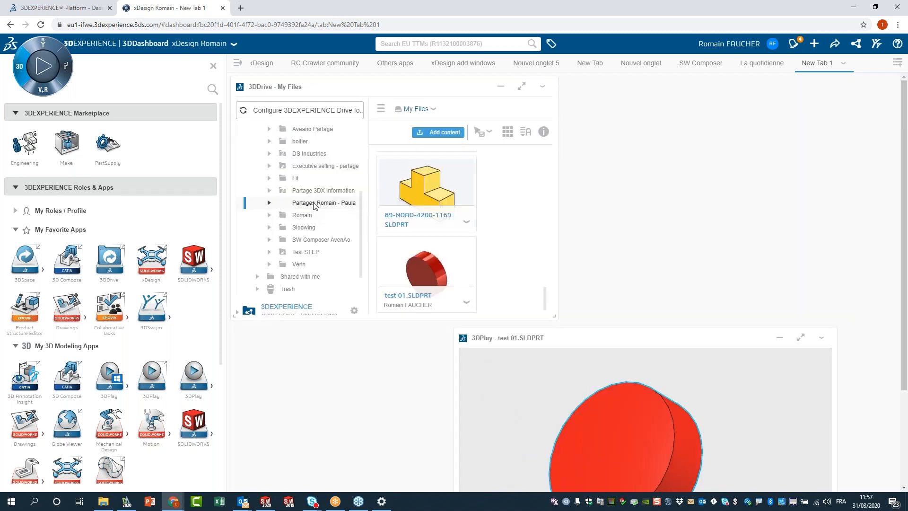
pyautogui.click(301, 215)
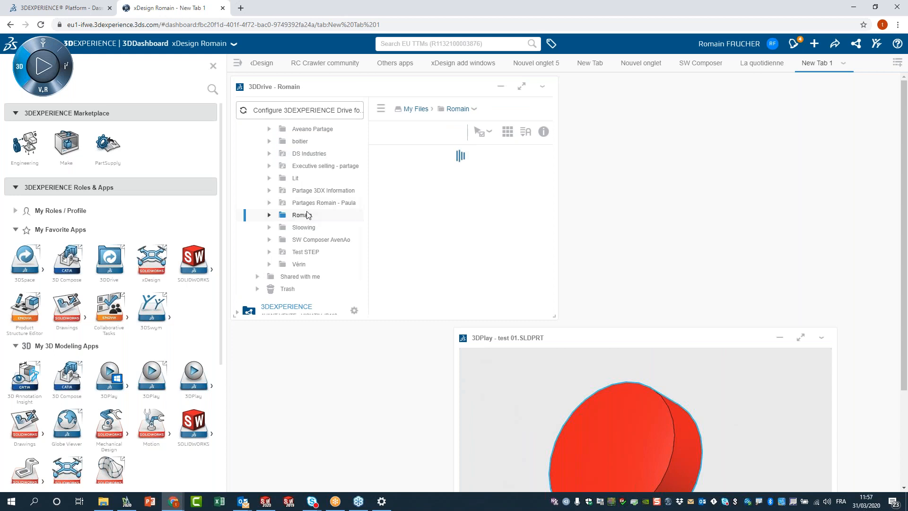
pyautogui.click(474, 110)
pyautogui.click(462, 137)
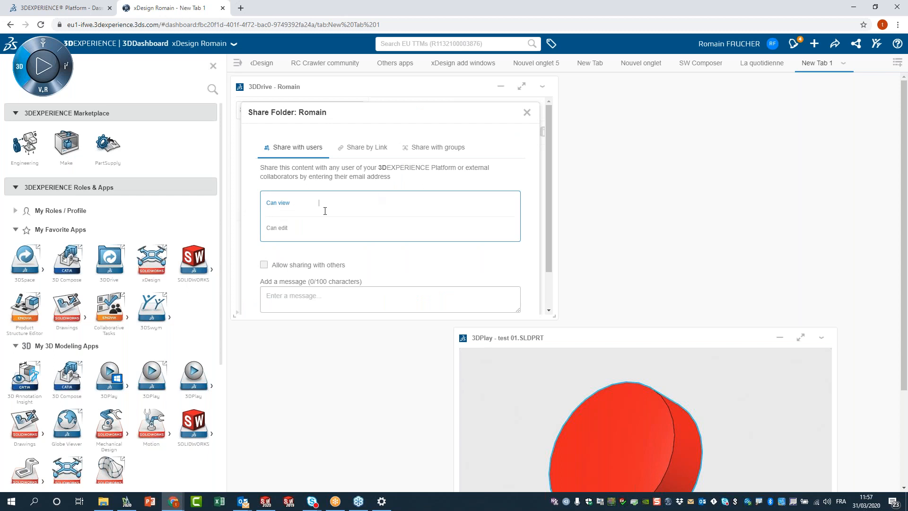
# In the share dialog, search the user field for a colleague by name to grant view access.
pyautogui.click(375, 148)
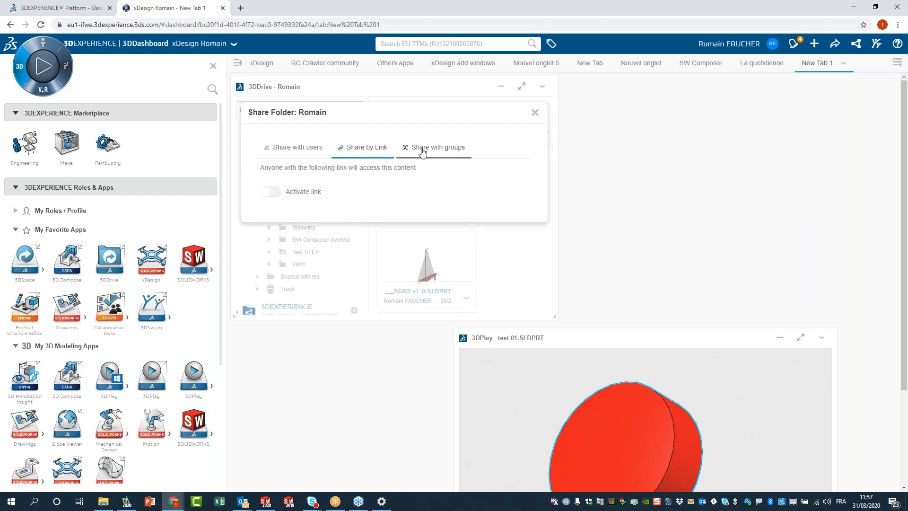
pyautogui.click(293, 150)
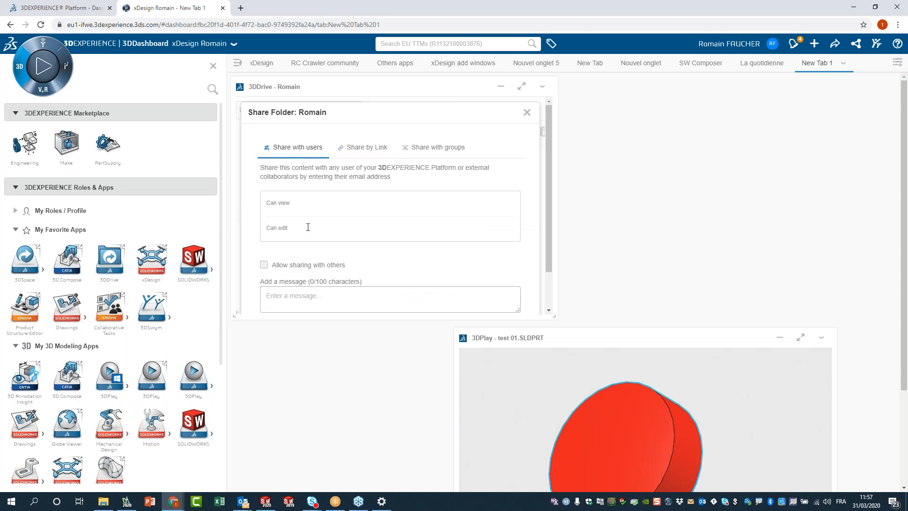
pyautogui.click(313, 201)
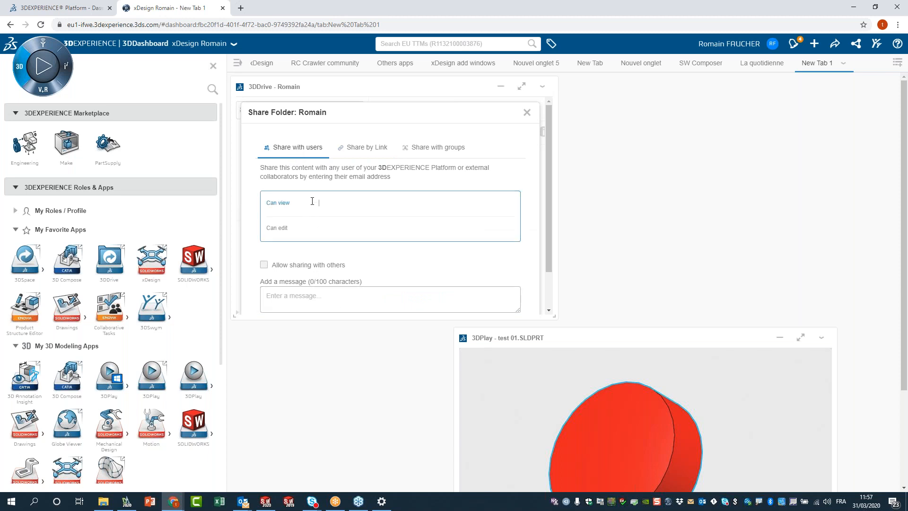
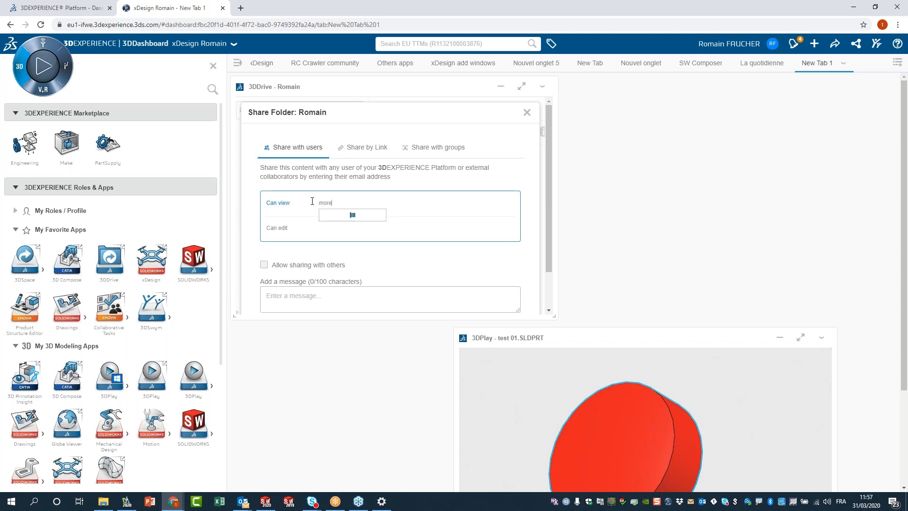
pyautogui.write('pymo')
pyautogui.press('BackSpace')
pyautogui.press('BackSpace')
pyautogui.press('BackSpace')
# Activate a share link for the folder under Share by Link and copy it.
pyautogui.click(360, 148)
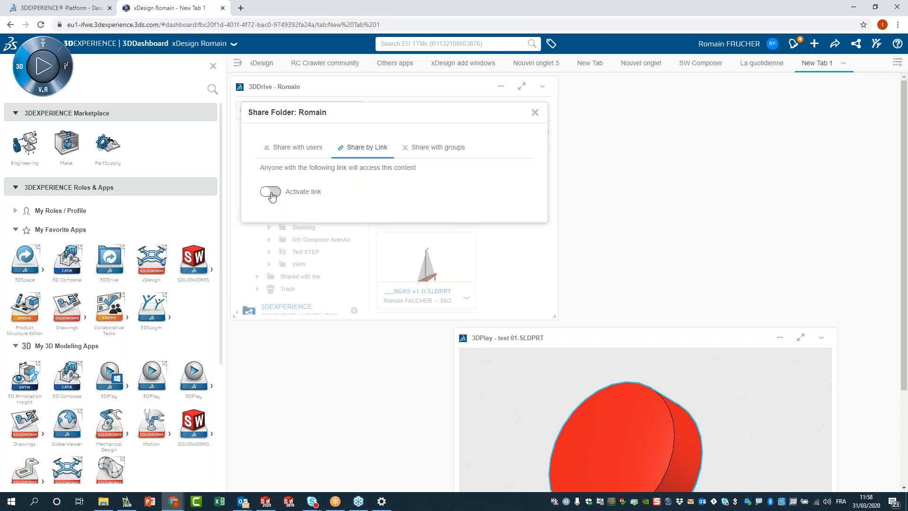
pyautogui.click(271, 193)
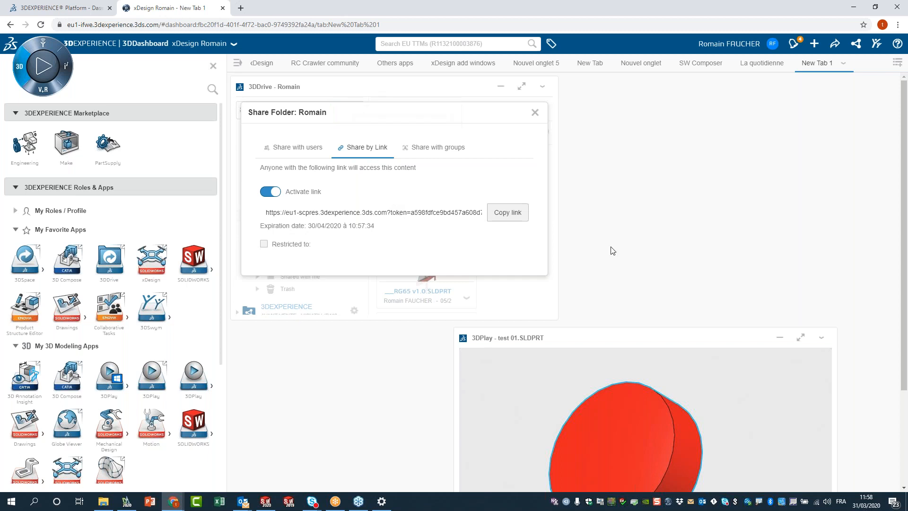
pyautogui.click(503, 216)
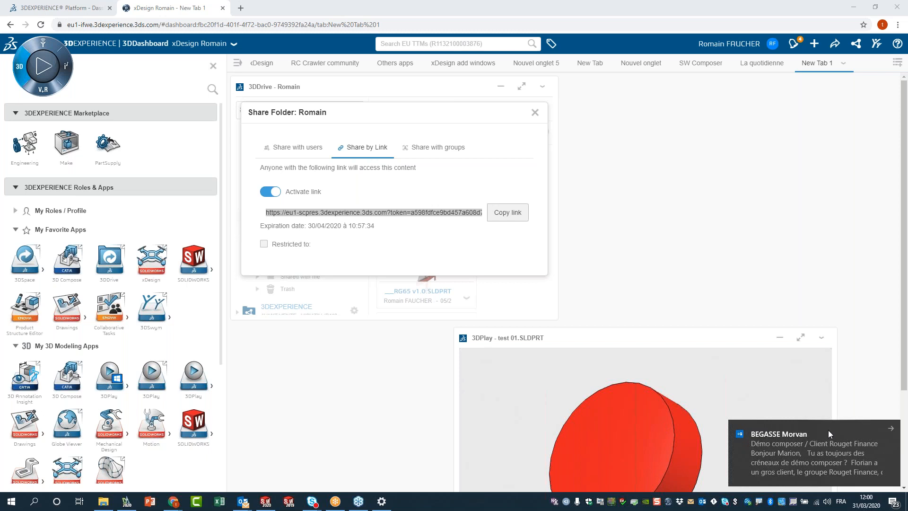
# Dismiss the mail notification and move the 3DPlay widget to the dashboard's top right.
pyautogui.click(891, 428)
pyautogui.scroll(-1, 703, 387)
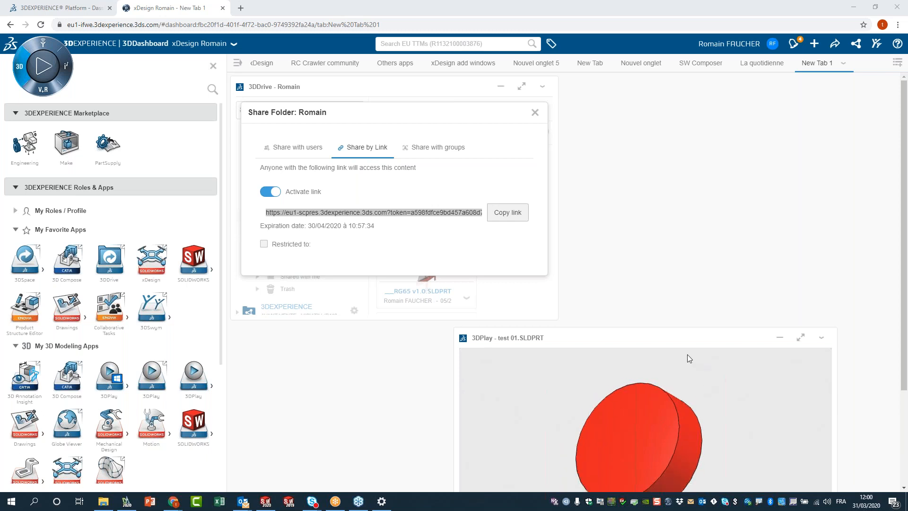
pyautogui.moveTo(653, 338); pyautogui.dragTo(767, 116)
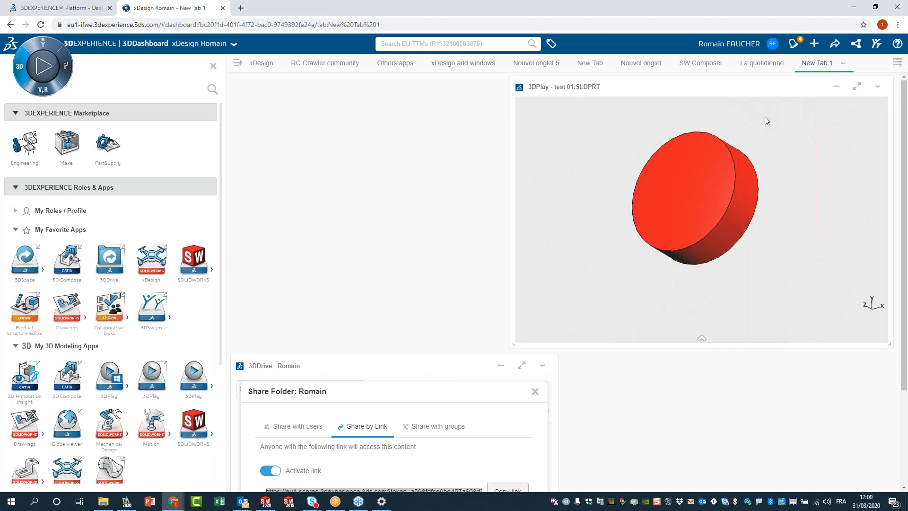